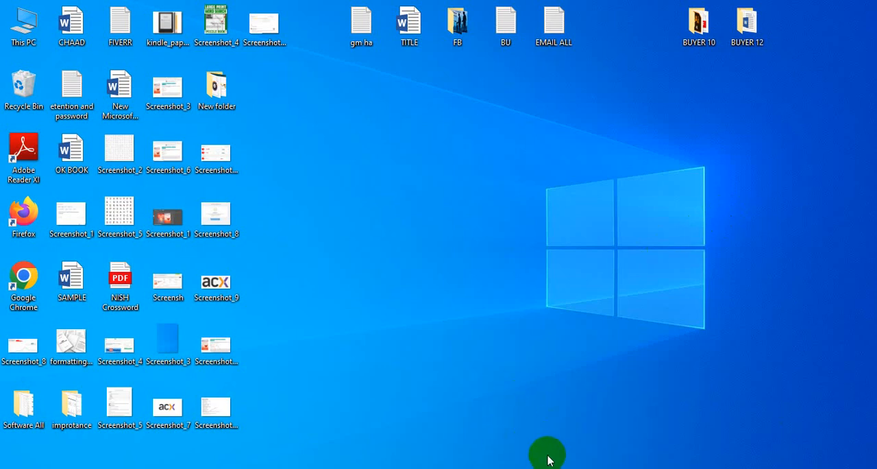
Open Google Chrome and switch to the ONLY YOUTUB browser profile
{"action": "left_click", "coordinate": [691, 468]}
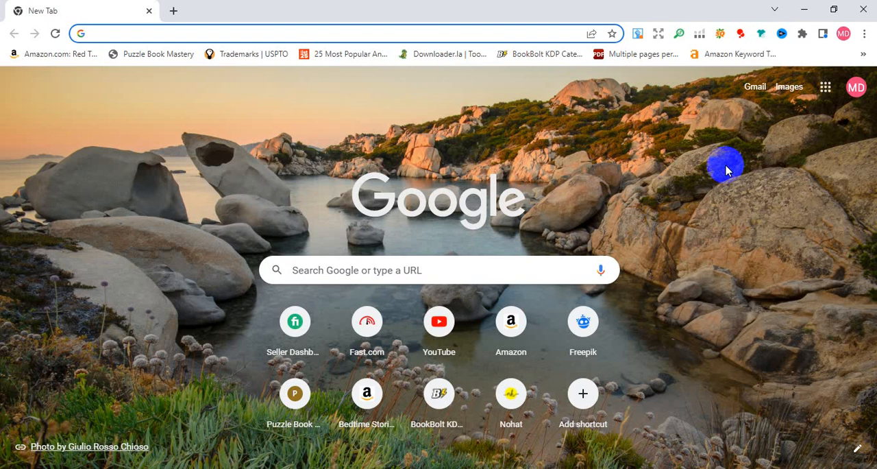
{"action": "left_click", "coordinate": [845, 34]}
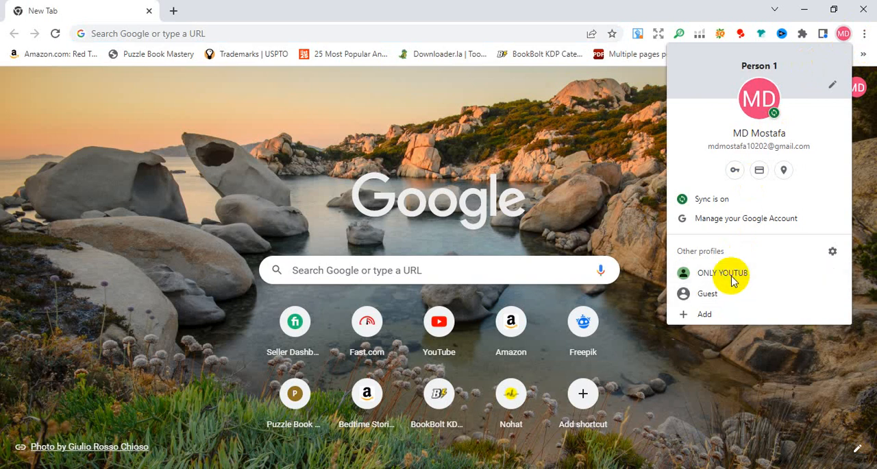
{"action": "left_click", "coordinate": [732, 274]}
Search Google for "creative fabrica" and open the Creative Fabrica website from the results
{"action": "left_click", "coordinate": [120, 33]}
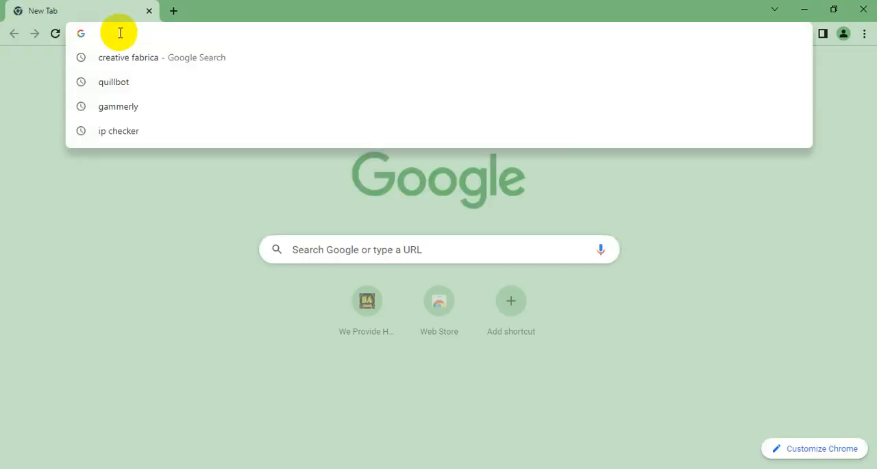
{"action": "left_click", "coordinate": [145, 57]}
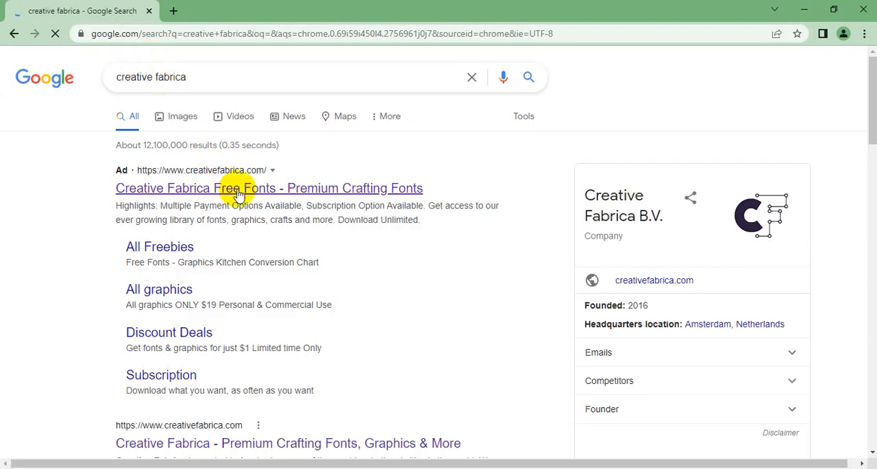
{"action": "scroll", "coordinate": [231, 199], "scroll_direction": "down", "scroll_amount": 3}
{"action": "left_click", "coordinate": [217, 235]}
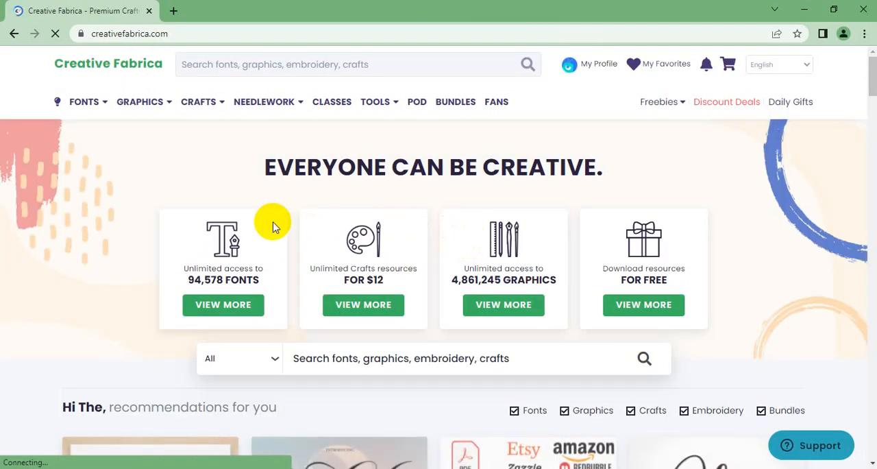
{"action": "scroll", "coordinate": [272, 222], "scroll_direction": "down", "scroll_amount": 3}
{"action": "scroll", "coordinate": [299, 233], "scroll_direction": "up", "scroll_amount": 2}
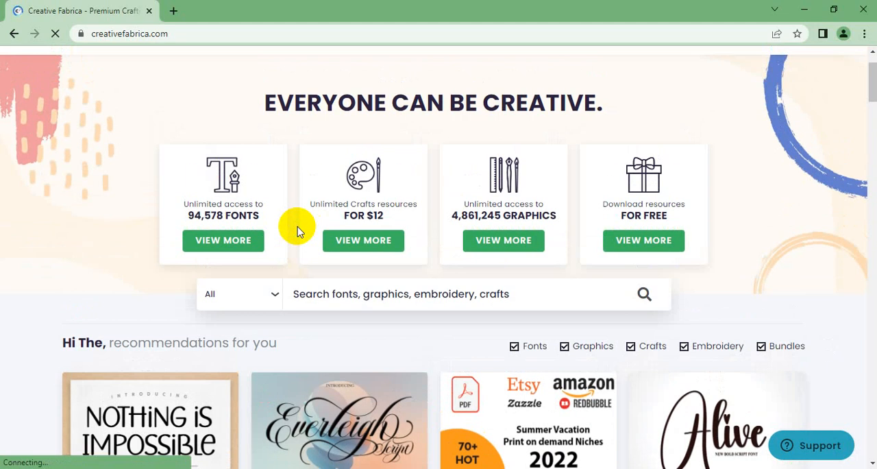
{"action": "scroll", "coordinate": [297, 231], "scroll_direction": "up", "scroll_amount": 1}
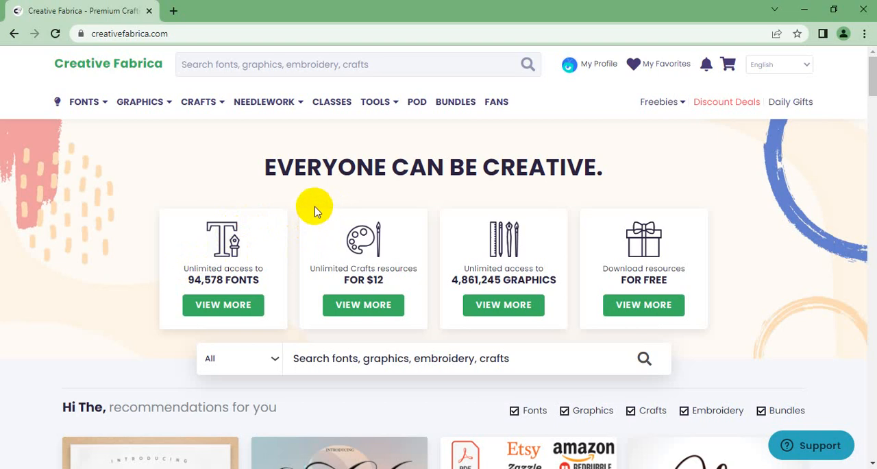
{"action": "scroll", "coordinate": [313, 227], "scroll_direction": "down", "scroll_amount": 3}
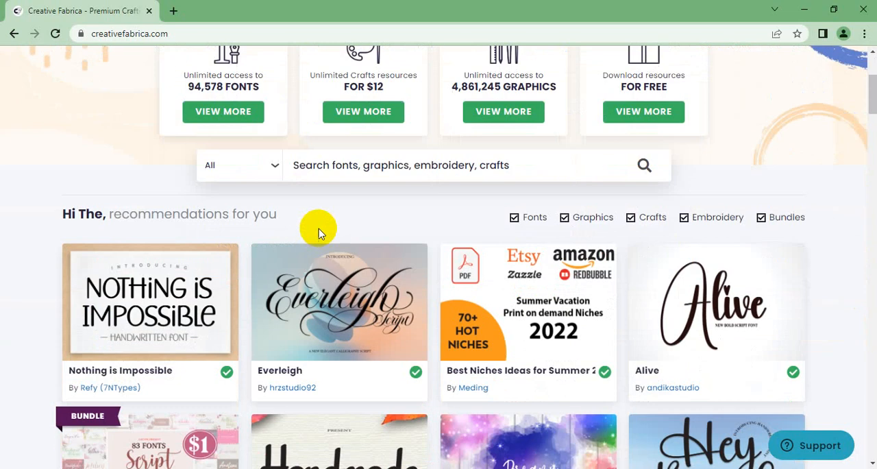
{"action": "scroll", "coordinate": [318, 230], "scroll_direction": "up", "scroll_amount": 3}
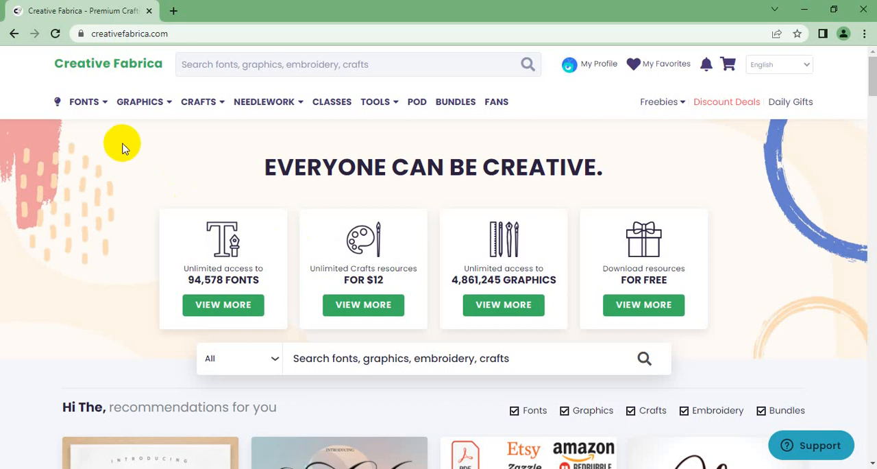
Look up "mandala coloring book" on the site and open the suggested Mandala Coloring Page for Adult & Kids 8
{"action": "left_click", "coordinate": [218, 55]}
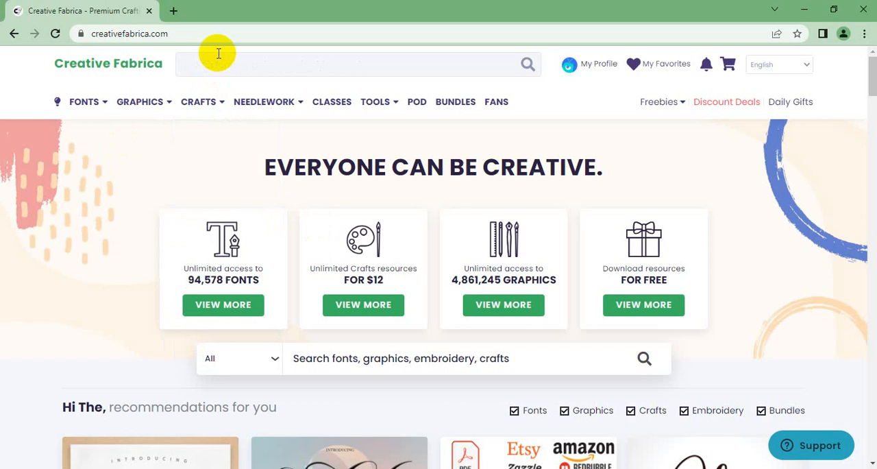
{"action": "type", "text": "mandala color"}
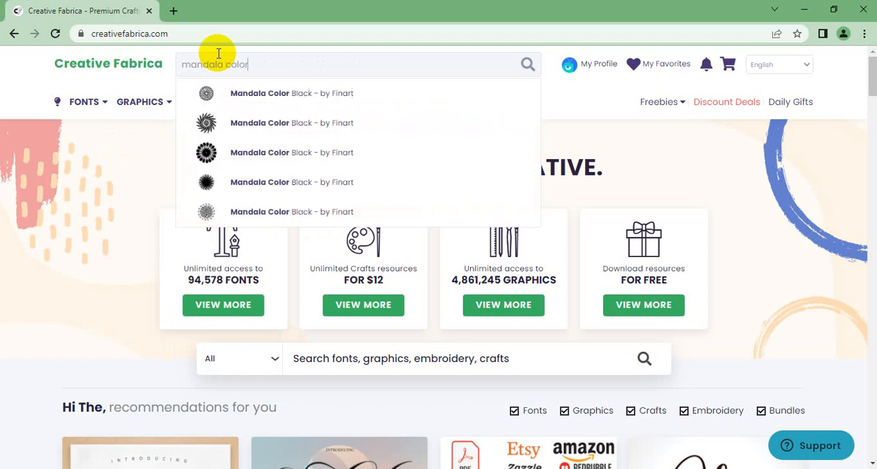
{"action": "type", "text": "ing"}
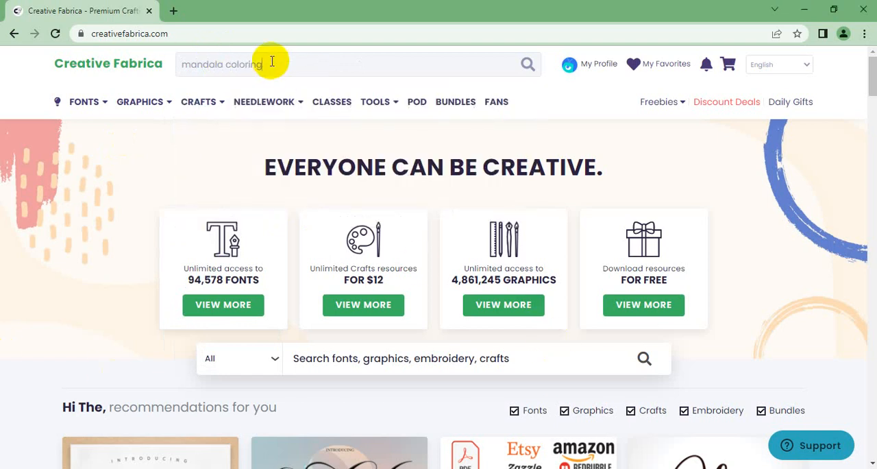
{"action": "type", "text": " bok"}
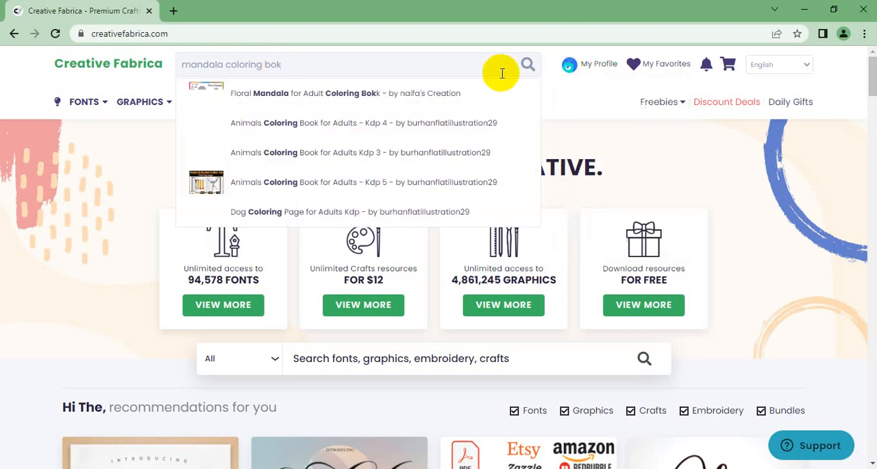
{"action": "key", "text": "BackSpace"}
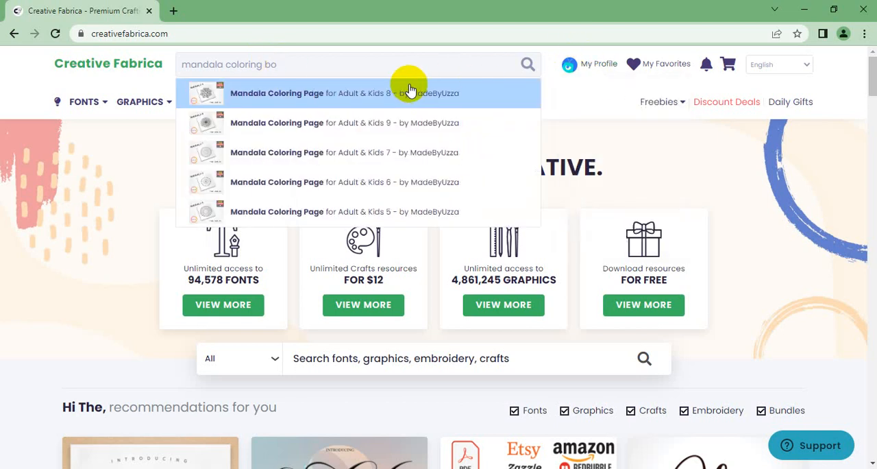
{"action": "type", "text": "ok"}
{"action": "left_click", "coordinate": [410, 91]}
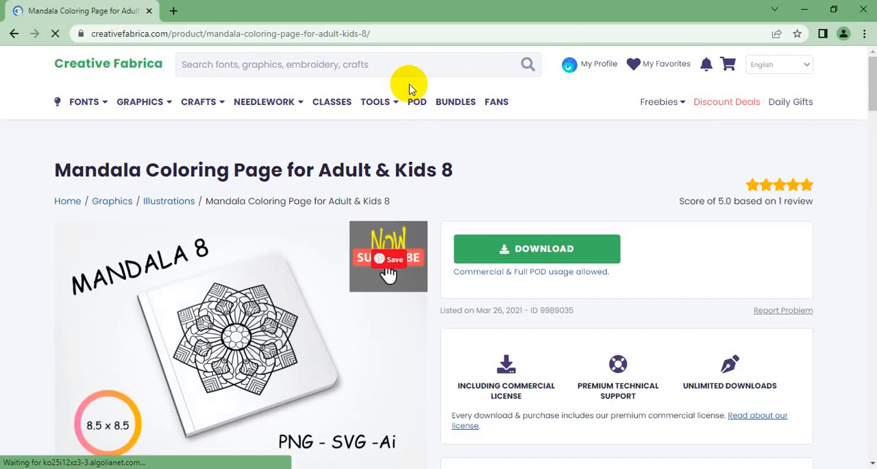
Search Creative Fabrica for "mandala coloring book" and show the full results
{"action": "left_click", "coordinate": [369, 73]}
{"action": "type", "text": "mandala co"}
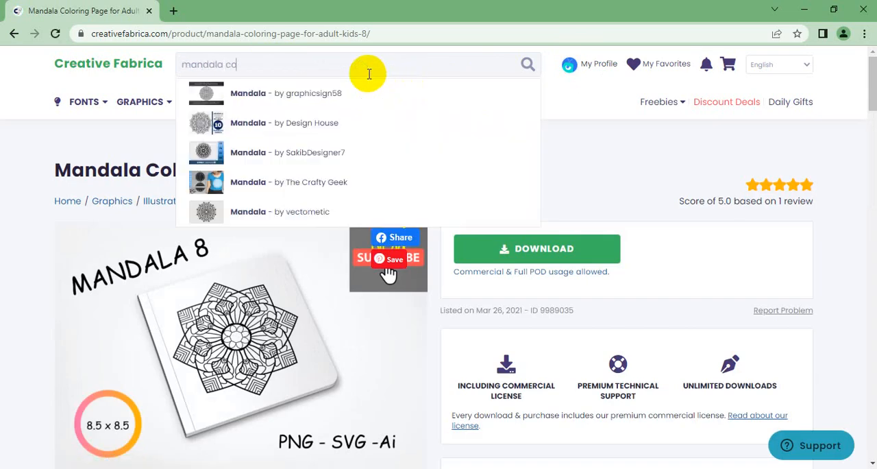
{"action": "type", "text": "loring book"}
{"action": "key", "text": "Return"}
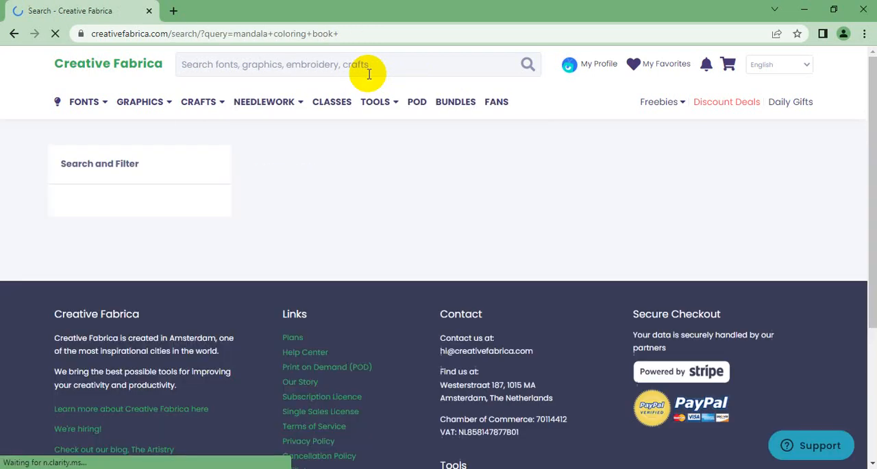
Open one of GraphicsFarm's Mandala Coloring Page results in a new browser tab
{"action": "scroll", "coordinate": [455, 153], "scroll_direction": "down", "scroll_amount": 7}
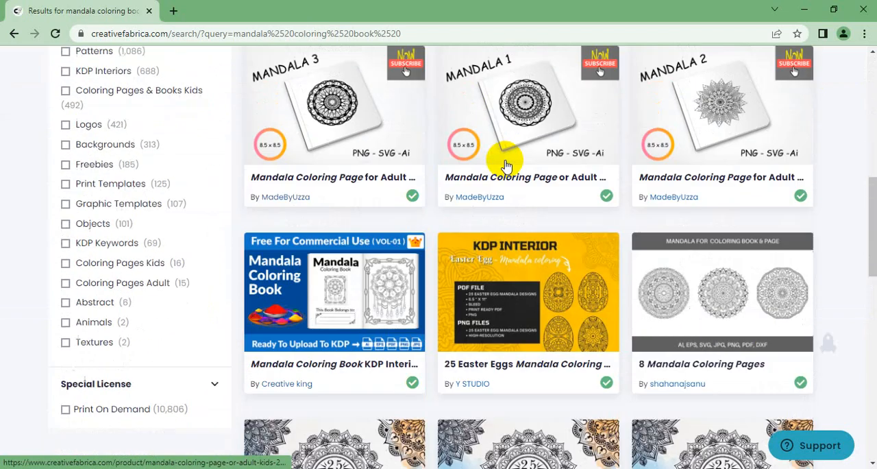
{"action": "scroll", "coordinate": [496, 178], "scroll_direction": "down", "scroll_amount": 5}
{"action": "scroll", "coordinate": [411, 182], "scroll_direction": "up", "scroll_amount": 4}
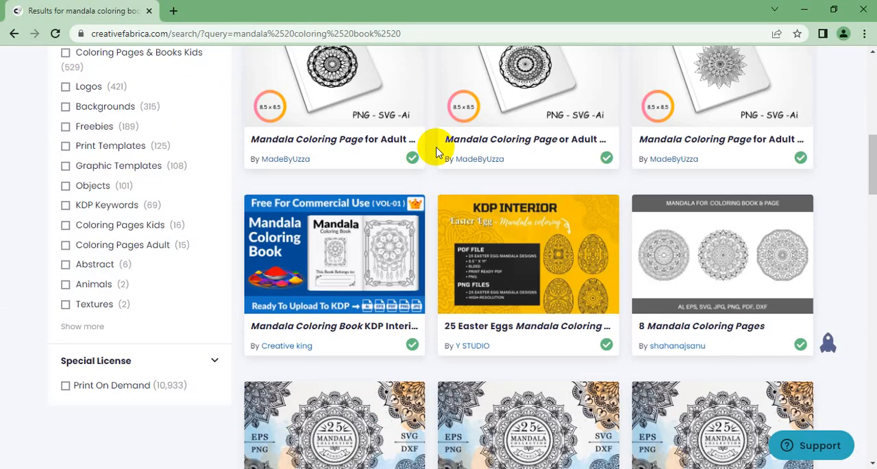
{"action": "scroll", "coordinate": [442, 149], "scroll_direction": "up", "scroll_amount": 8}
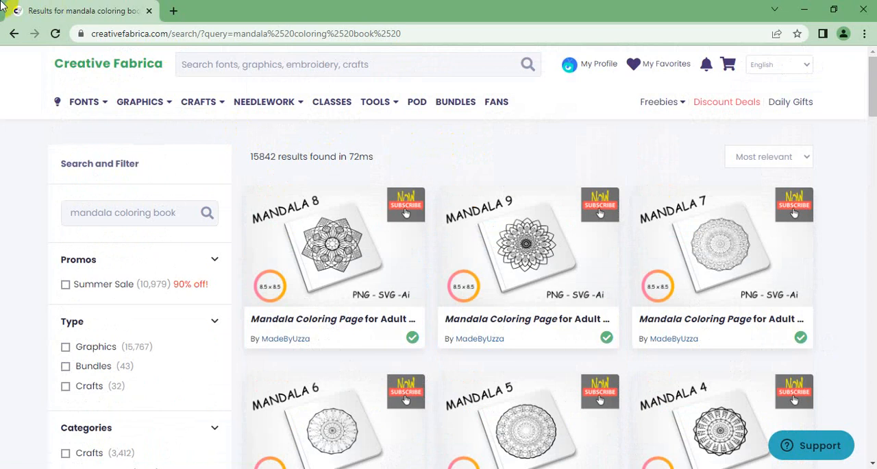
{"action": "scroll", "coordinate": [632, 191], "scroll_direction": "down", "scroll_amount": 12}
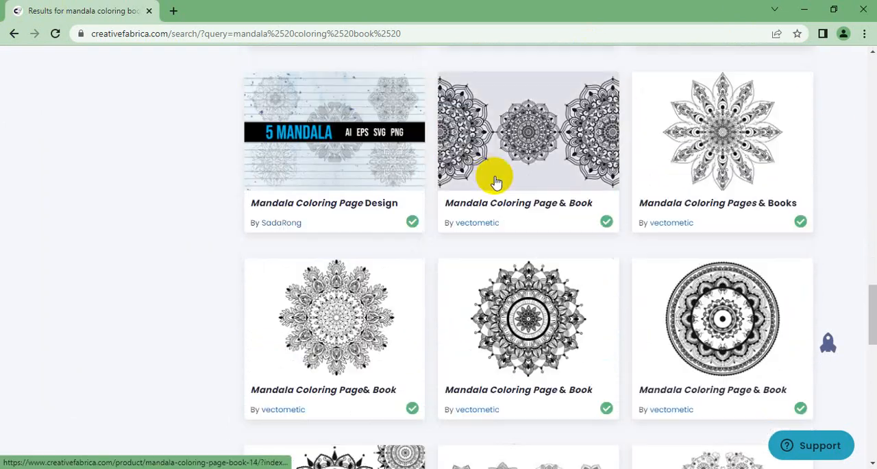
{"action": "scroll", "coordinate": [497, 182], "scroll_direction": "down", "scroll_amount": 8}
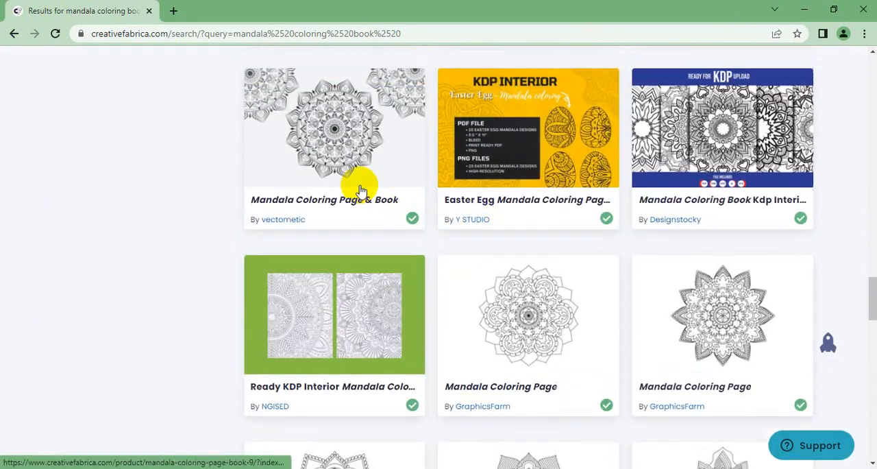
{"action": "scroll", "coordinate": [361, 190], "scroll_direction": "up", "scroll_amount": 1}
{"action": "scroll", "coordinate": [361, 190], "scroll_direction": "down", "scroll_amount": 4}
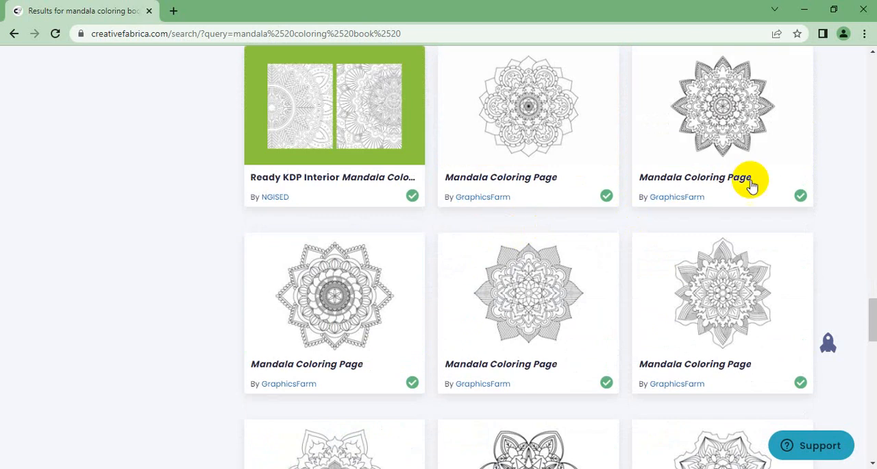
{"action": "scroll", "coordinate": [507, 197], "scroll_direction": "down", "scroll_amount": 2}
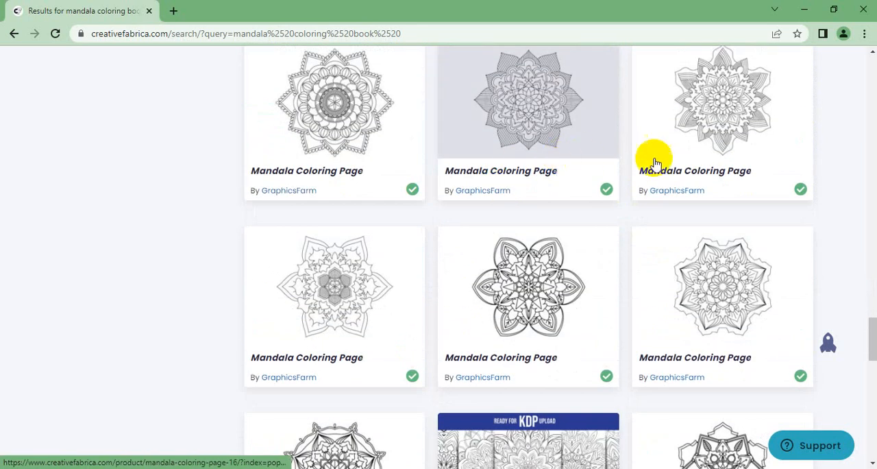
{"action": "scroll", "coordinate": [773, 163], "scroll_direction": "down", "scroll_amount": 1}
{"action": "right_click", "coordinate": [698, 119]}
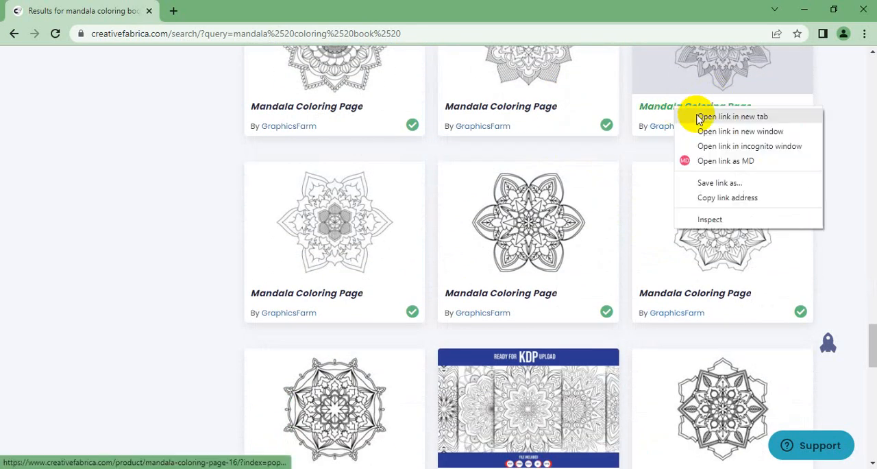
Open GraphicsFarm's six-petal Mandala Coloring Page, listed beside Mandala Coloring Pages Bundle 19, in another new tab
{"action": "scroll", "coordinate": [592, 142], "scroll_direction": "down", "scroll_amount": 2}
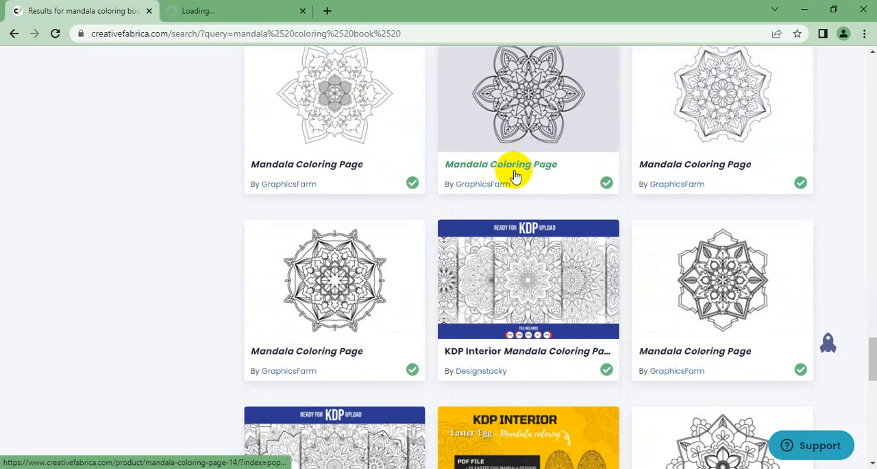
{"action": "scroll", "coordinate": [435, 172], "scroll_direction": "down", "scroll_amount": 6}
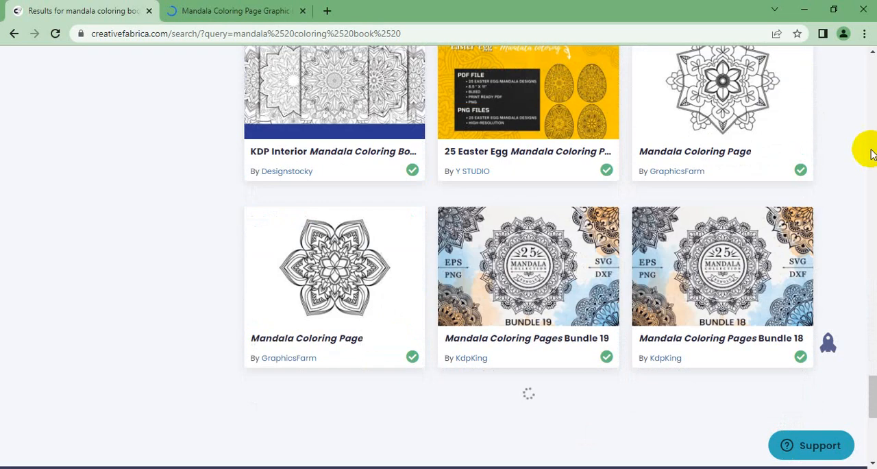
{"action": "scroll", "coordinate": [378, 284], "scroll_direction": "down", "scroll_amount": 1}
{"action": "scroll", "coordinate": [378, 285], "scroll_direction": "down", "scroll_amount": 1}
{"action": "right_click", "coordinate": [306, 199]}
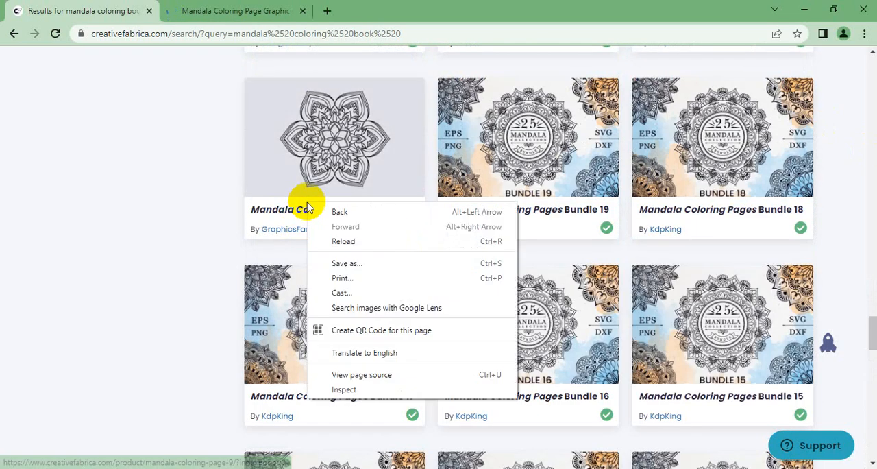
{"action": "right_click", "coordinate": [294, 213]}
Examine the remaining mandala coloring page results for further usable designs, down to the end of the loaded list
{"action": "scroll", "coordinate": [410, 215], "scroll_direction": "down", "scroll_amount": 14}
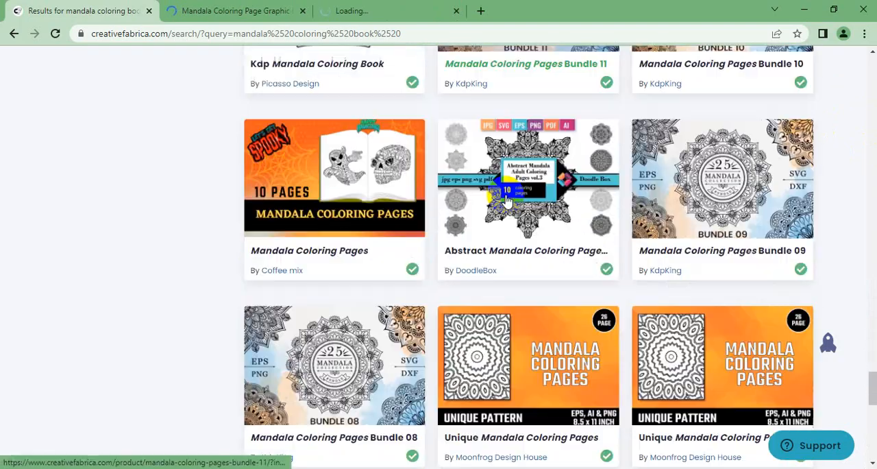
{"action": "scroll", "coordinate": [498, 198], "scroll_direction": "up", "scroll_amount": 4}
{"action": "scroll", "coordinate": [498, 198], "scroll_direction": "up", "scroll_amount": 2}
{"action": "scroll", "coordinate": [466, 196], "scroll_direction": "down", "scroll_amount": 14}
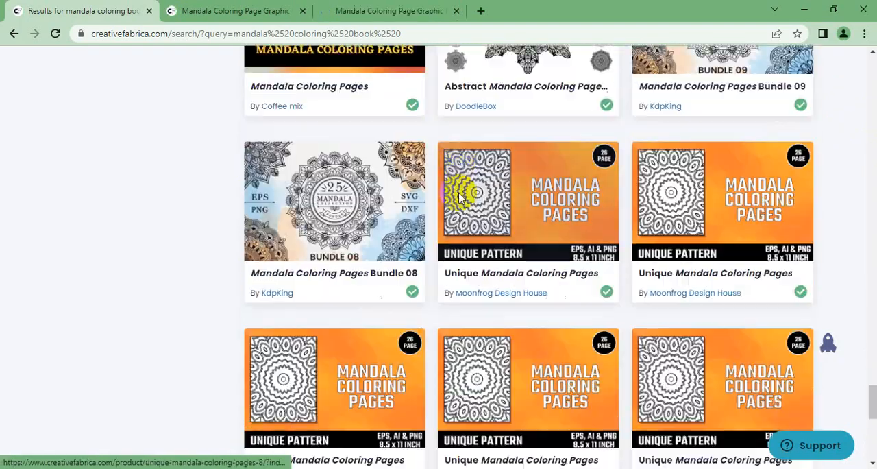
{"action": "scroll", "coordinate": [418, 216], "scroll_direction": "up", "scroll_amount": 5}
{"action": "scroll", "coordinate": [478, 193], "scroll_direction": "up", "scroll_amount": 4}
{"action": "scroll", "coordinate": [475, 191], "scroll_direction": "down", "scroll_amount": 10}
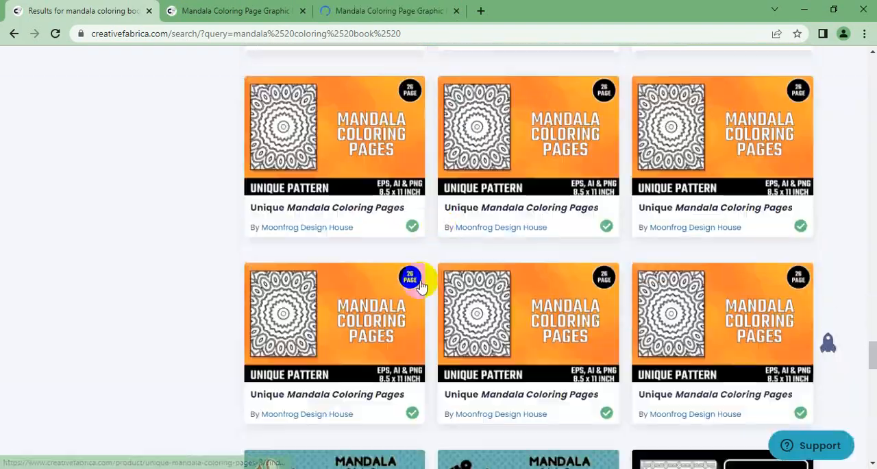
{"action": "scroll", "coordinate": [476, 235], "scroll_direction": "down", "scroll_amount": 10}
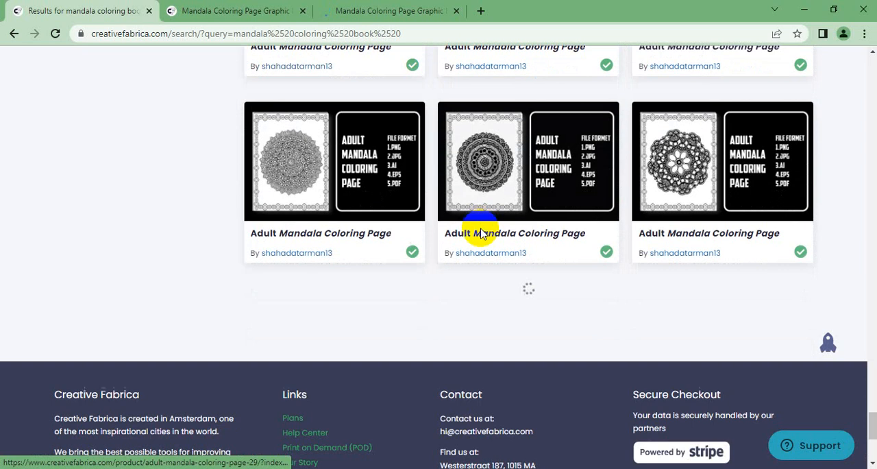
{"action": "scroll", "coordinate": [484, 234], "scroll_direction": "up", "scroll_amount": 6}
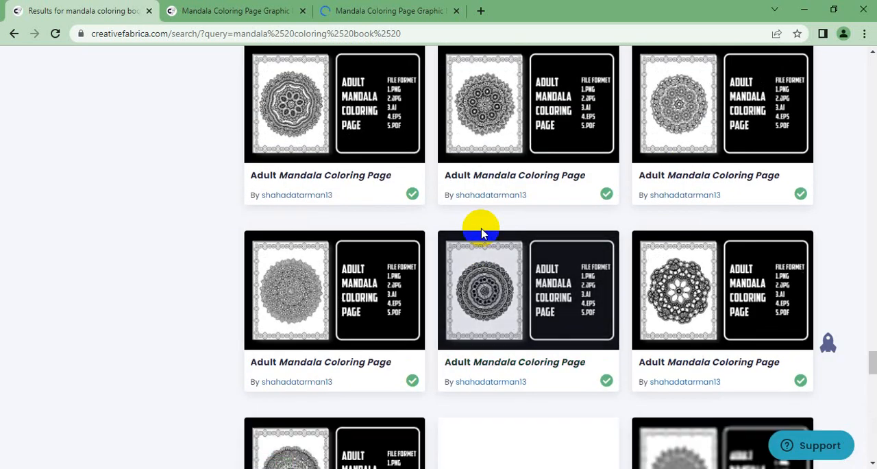
{"action": "scroll", "coordinate": [483, 240], "scroll_direction": "down", "scroll_amount": 5}
{"action": "scroll", "coordinate": [693, 194], "scroll_direction": "down", "scroll_amount": 7}
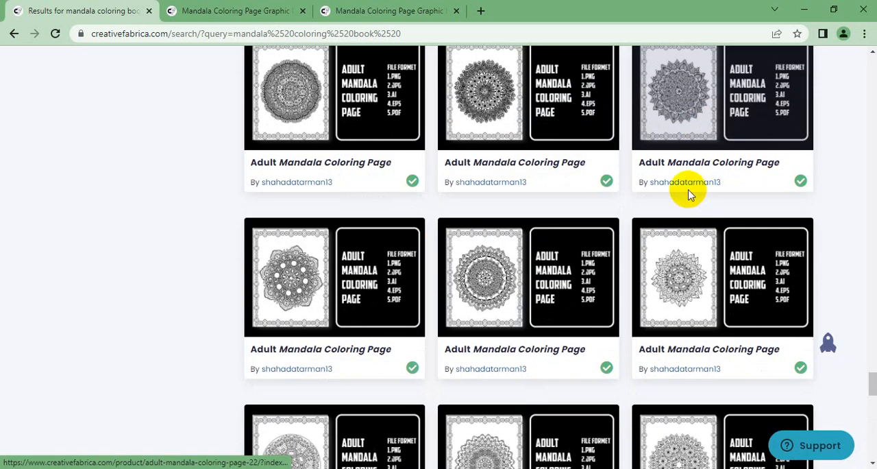
{"action": "scroll", "coordinate": [637, 202], "scroll_direction": "down", "scroll_amount": 8}
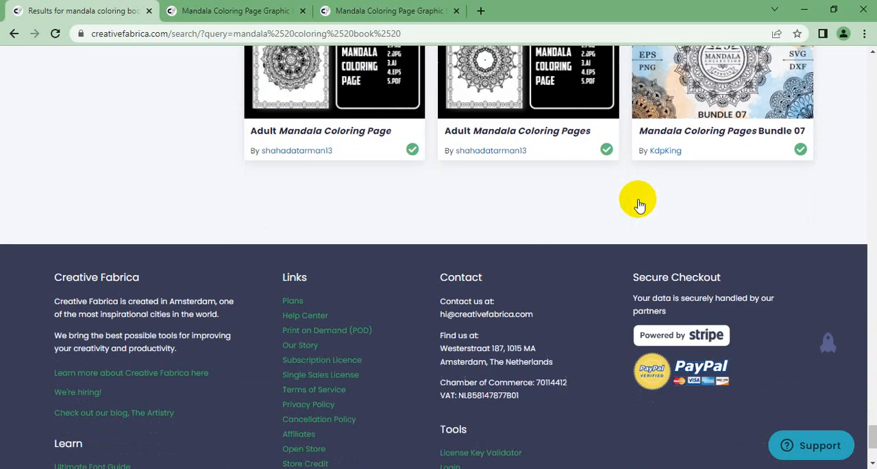
Review GraphicsFarm's Mandala Coloring Page in the first product tab (mandala-coloring-page-16) and download the graphic
{"action": "scroll", "coordinate": [307, 147], "scroll_direction": "up", "scroll_amount": 5}
{"action": "left_click", "coordinate": [180, 9]}
{"action": "scroll", "coordinate": [401, 128], "scroll_direction": "down", "scroll_amount": 3}
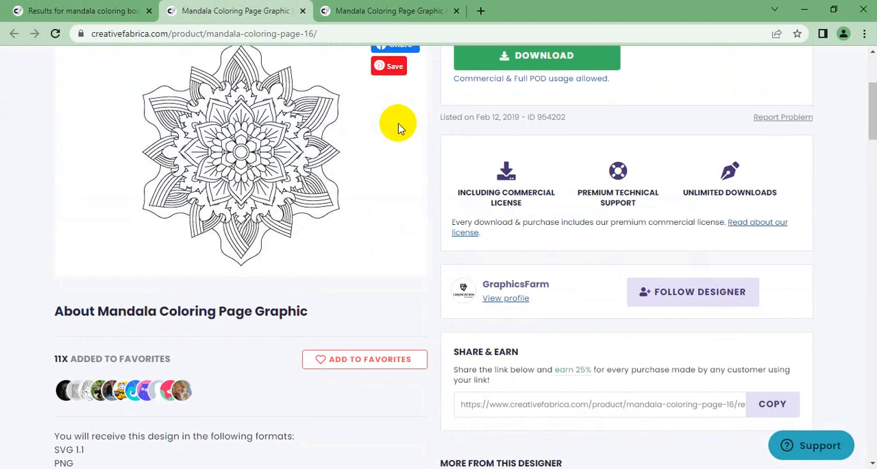
{"action": "scroll", "coordinate": [413, 127], "scroll_direction": "up", "scroll_amount": 2}
{"action": "scroll", "coordinate": [415, 123], "scroll_direction": "down", "scroll_amount": 3}
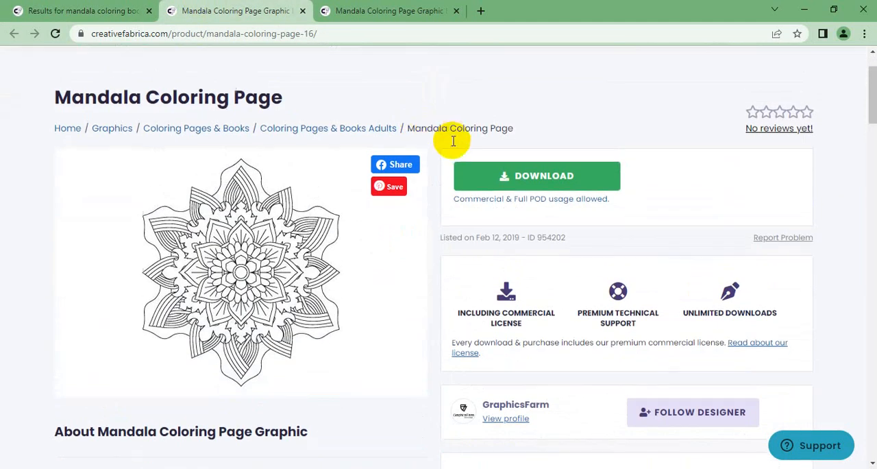
{"action": "scroll", "coordinate": [460, 144], "scroll_direction": "down", "scroll_amount": 3}
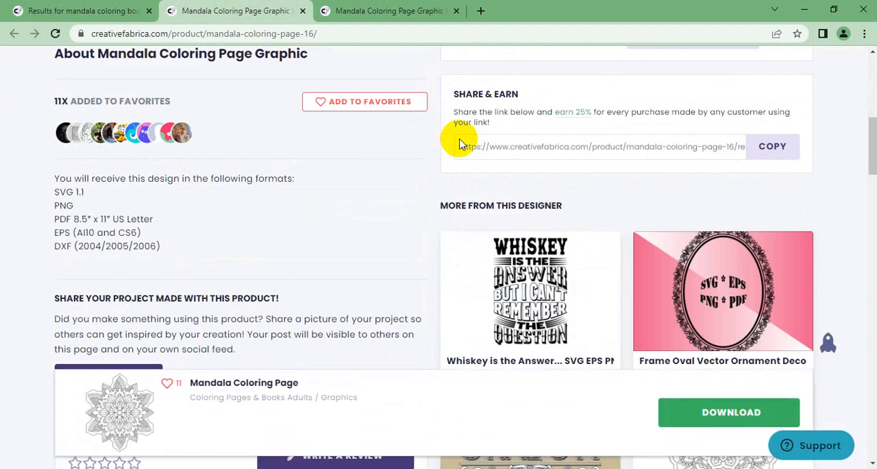
{"action": "scroll", "coordinate": [473, 137], "scroll_direction": "up", "scroll_amount": 5}
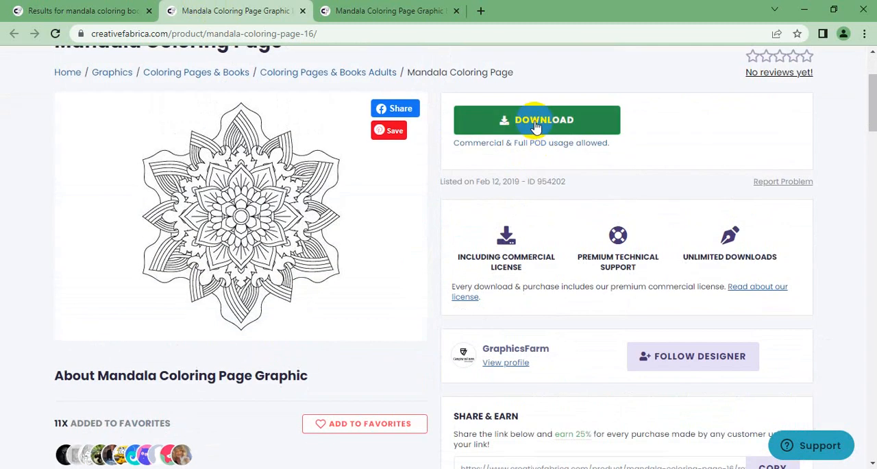
{"action": "left_click", "coordinate": [514, 125]}
Download GraphicsFarm's six-petal Mandala Coloring Page graphic from the other product tab (mandala-coloring-page-9)
{"action": "key", "text": "ctrl+Tab"}
{"action": "scroll", "coordinate": [528, 130], "scroll_direction": "down", "scroll_amount": 2}
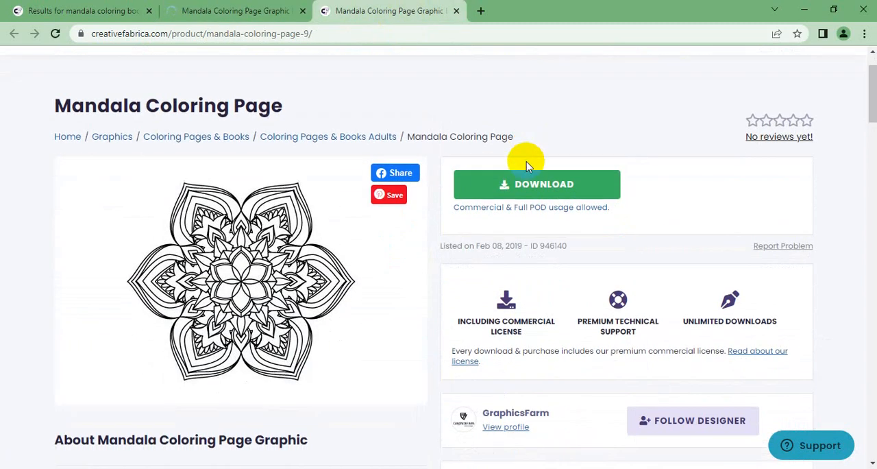
{"action": "left_click", "coordinate": [541, 195]}
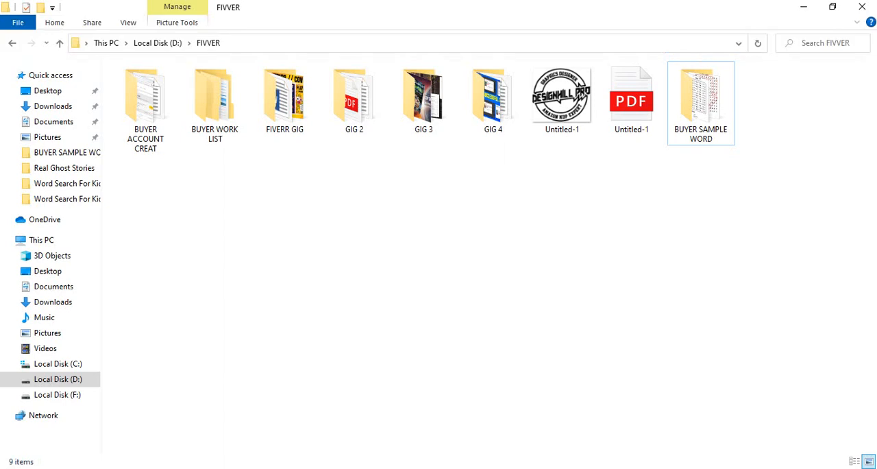
In File Explorer, delete the two existing items inside New folder in Downloads
{"action": "left_click", "coordinate": [52, 105]}
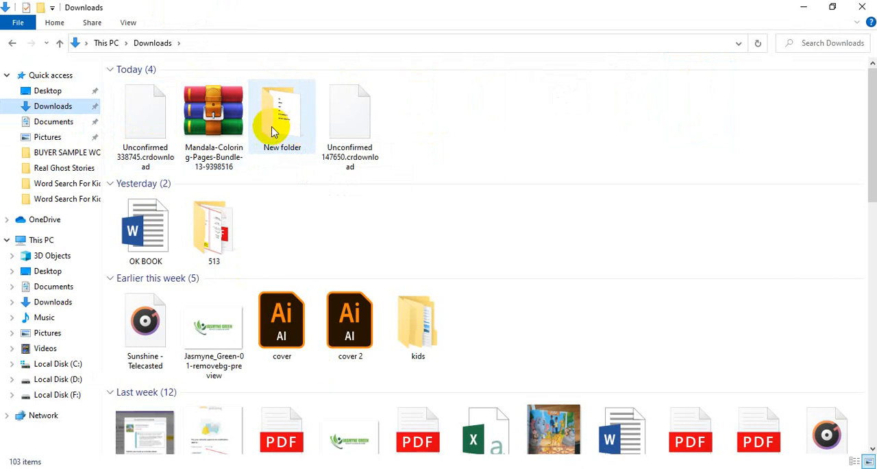
{"action": "left_click", "coordinate": [295, 130]}
{"action": "double_click", "coordinate": [295, 130]}
{"action": "left_click_drag", "start_coordinate": [333, 107], "coordinate": [124, 84]}
{"action": "key", "text": "shift+F10"}
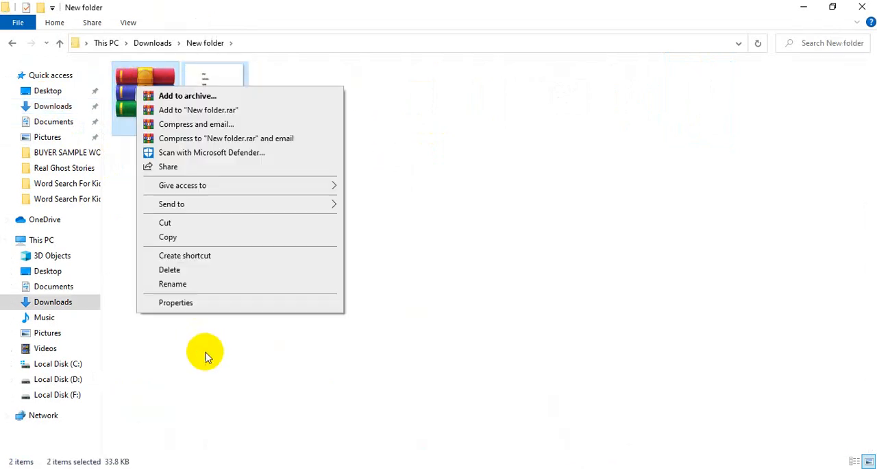
{"action": "left_click", "coordinate": [180, 270]}
Move the Mandala-Coloring-Pages-Bundle-13-9398516 archive from Downloads into New folder and extract its contents there
{"action": "left_click", "coordinate": [60, 42]}
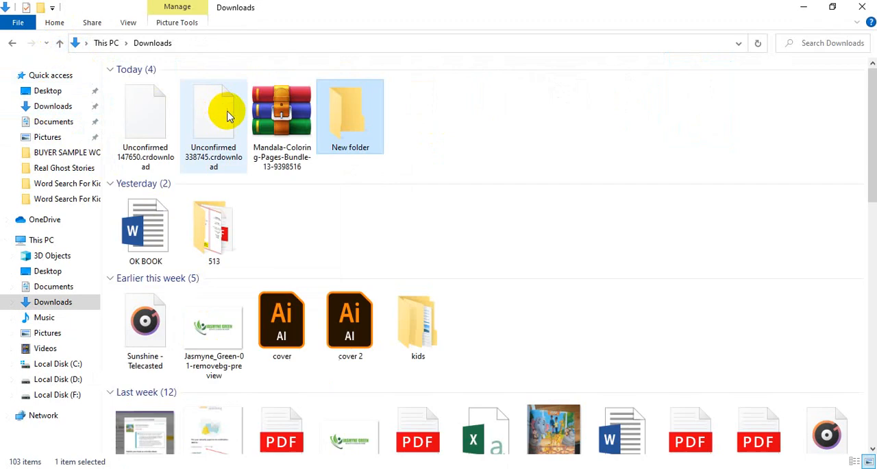
{"action": "left_click_drag", "start_coordinate": [274, 109], "coordinate": [351, 132]}
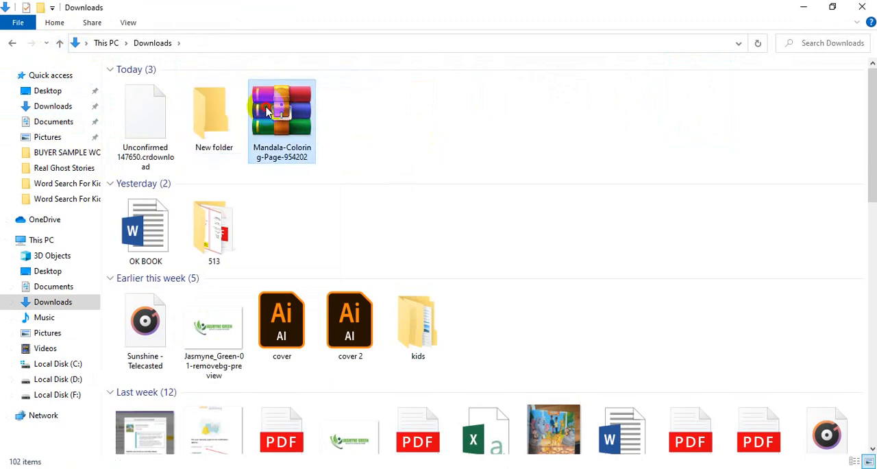
{"action": "left_click", "coordinate": [209, 112]}
{"action": "double_click", "coordinate": [209, 112]}
{"action": "left_click", "coordinate": [144, 96]}
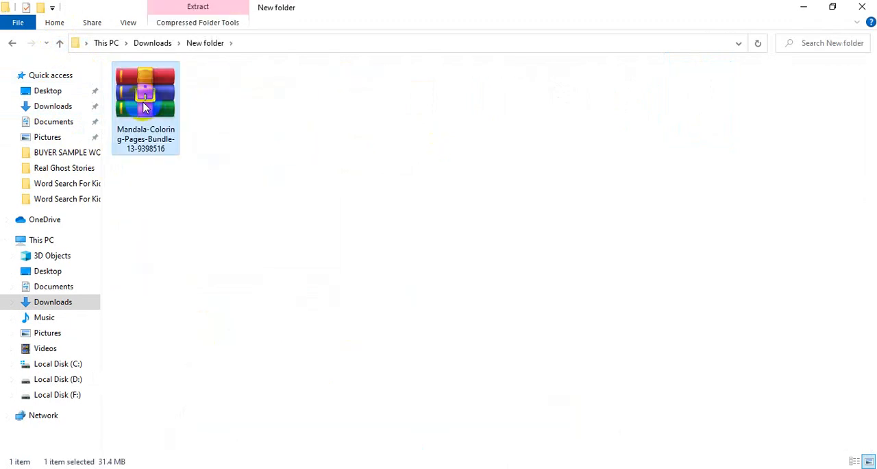
{"action": "right_click", "coordinate": [143, 102]}
{"action": "left_click", "coordinate": [186, 169]}
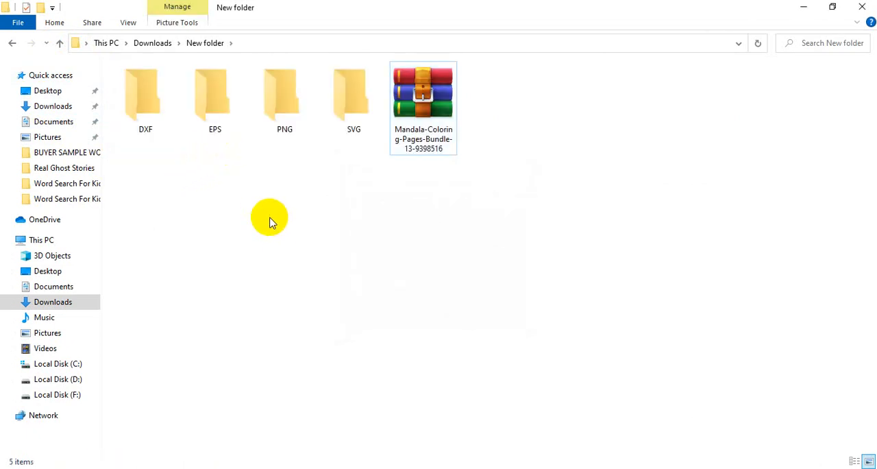
Examine the extracted PNG, EPS and SVG folders to check which mandala files each format provides
{"action": "double_click", "coordinate": [283, 106]}
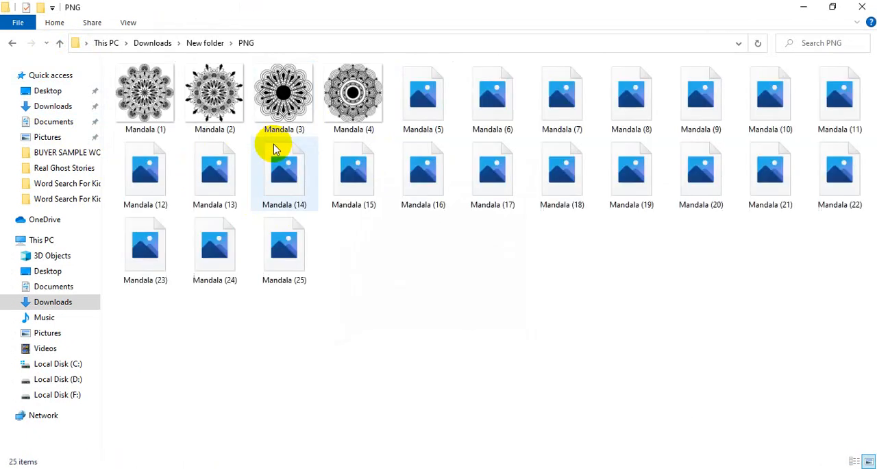
{"action": "left_click", "coordinate": [60, 46]}
{"action": "double_click", "coordinate": [210, 90]}
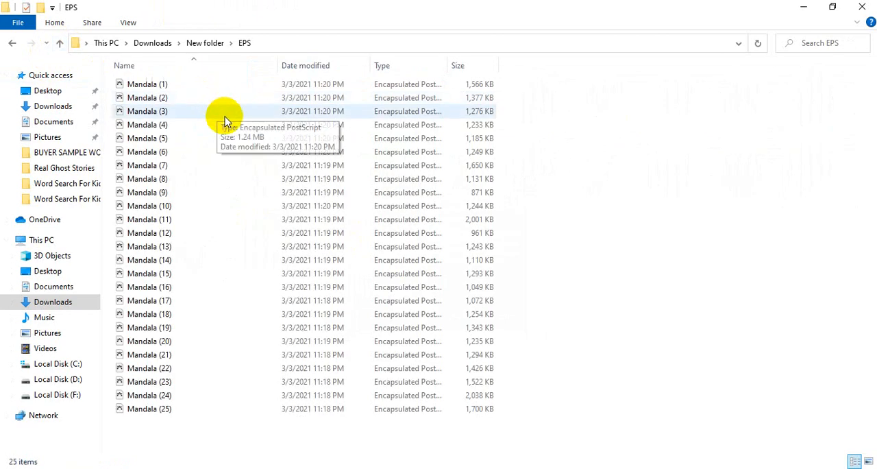
{"action": "left_click", "coordinate": [61, 43]}
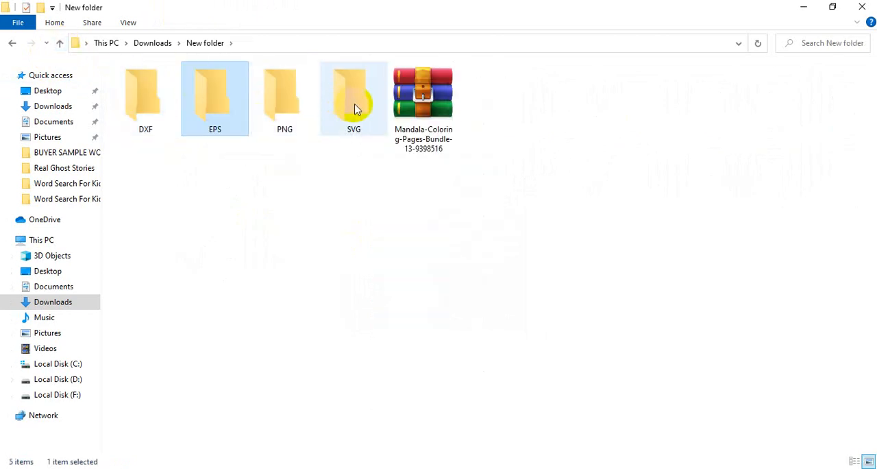
{"action": "double_click", "coordinate": [353, 103]}
{"action": "left_click", "coordinate": [59, 42]}
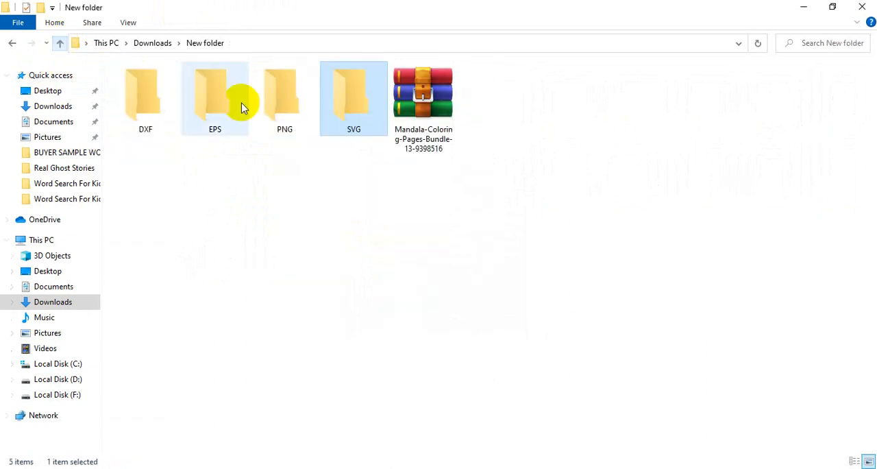
{"action": "left_click", "coordinate": [220, 104]}
{"action": "left_click", "coordinate": [293, 104]}
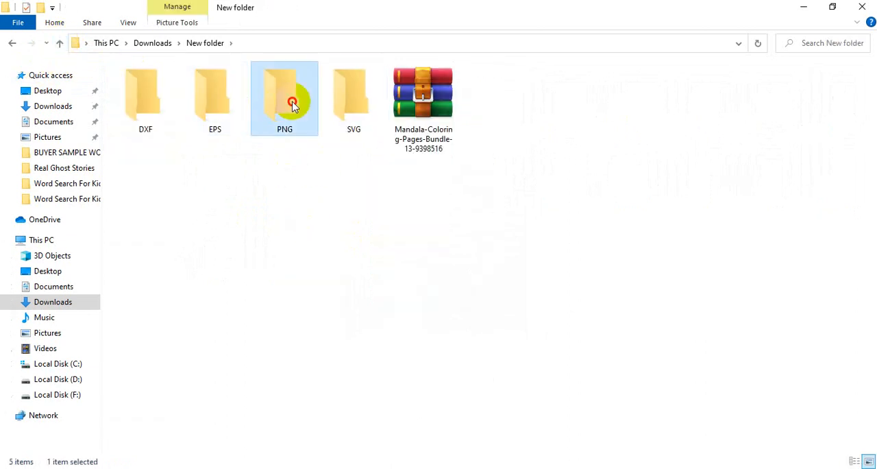
{"action": "double_click", "coordinate": [293, 104]}
{"action": "left_click", "coordinate": [60, 43]}
{"action": "left_click", "coordinate": [233, 113]}
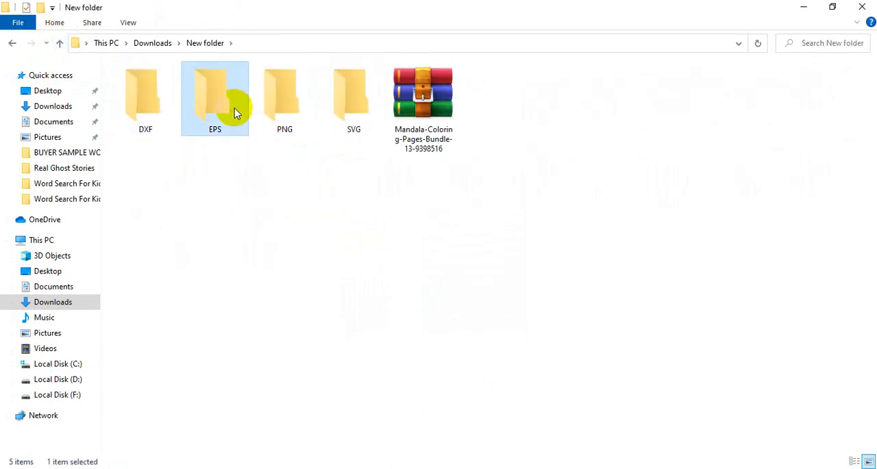
{"action": "double_click", "coordinate": [234, 113]}
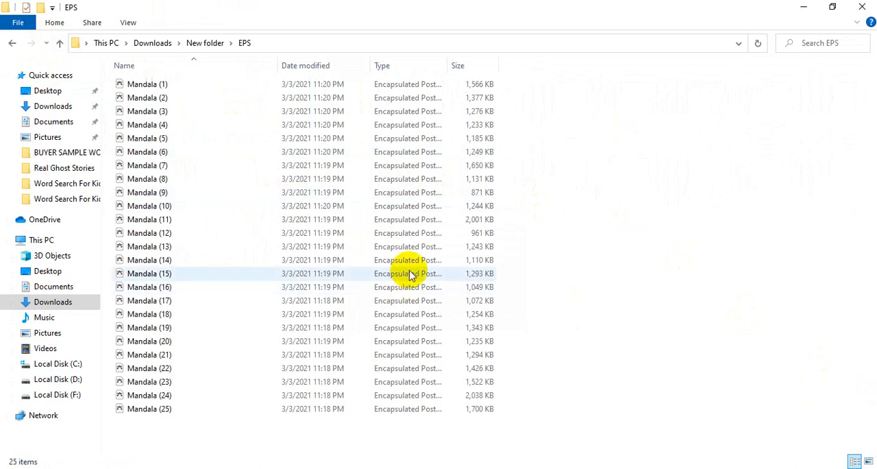
Minimize the File Explorer and browser windows to reach the desktop
{"action": "left_click", "coordinate": [803, 7]}
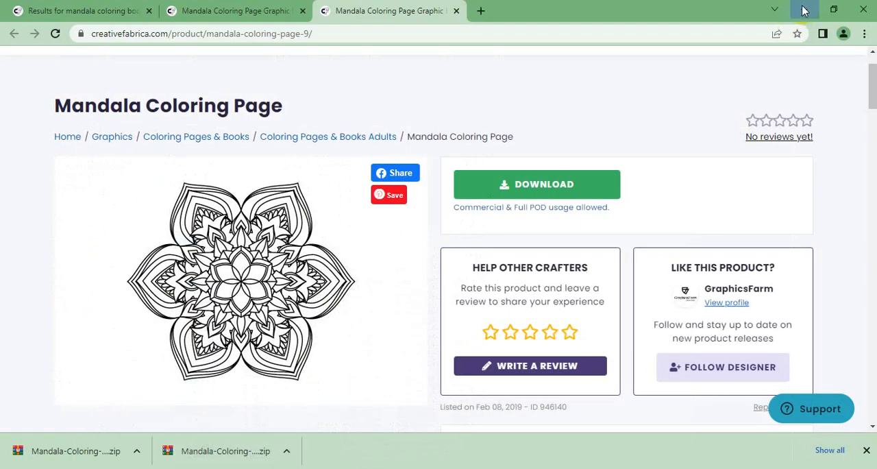
{"action": "left_click", "coordinate": [805, 10]}
{"action": "left_click", "coordinate": [803, 4]}
{"action": "right_click", "coordinate": [458, 166]}
{"action": "left_click", "coordinate": [501, 204]}
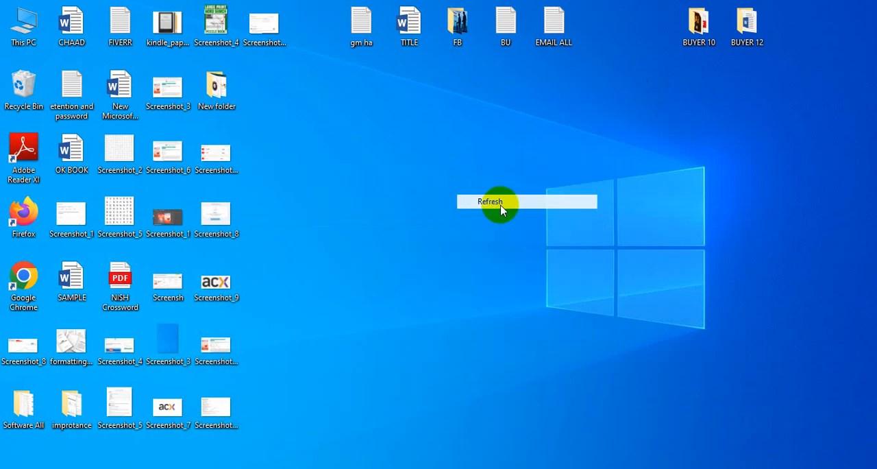
{"action": "right_click", "coordinate": [372, 153]}
{"action": "left_click", "coordinate": [401, 190]}
{"action": "right_click", "coordinate": [355, 156]}
{"action": "left_click", "coordinate": [406, 196]}
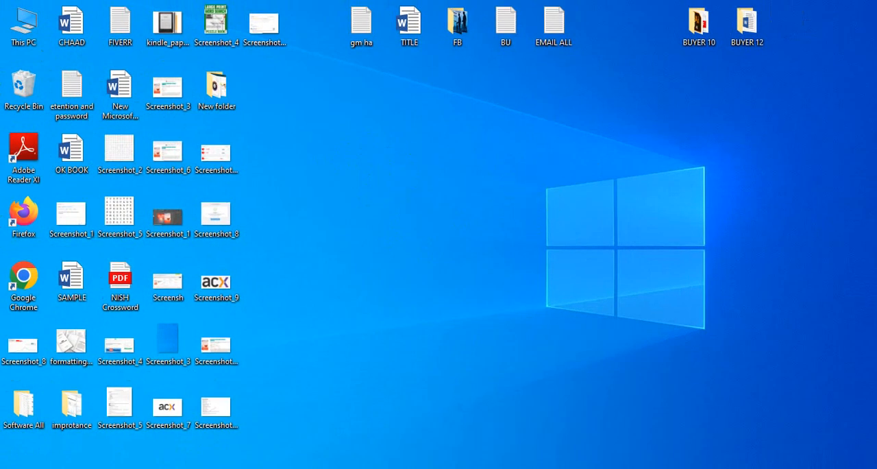
Launch Adobe Illustrator 2019 and set up a new document from the 8.5 x 11 in Letter preset with 60 artboards
{"action": "key", "text": "super"}
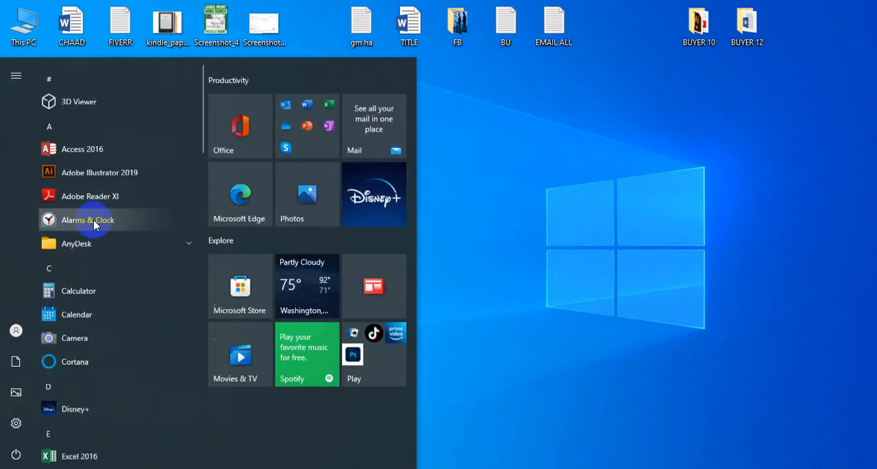
{"action": "left_click", "coordinate": [88, 173]}
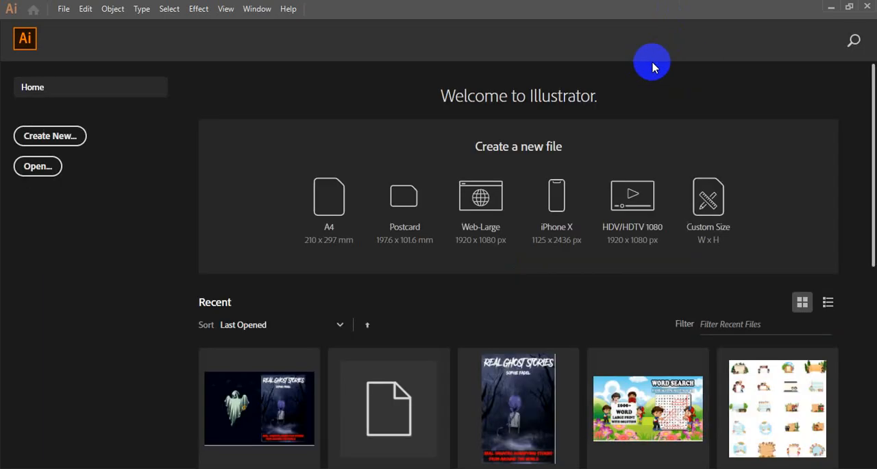
{"action": "left_click", "coordinate": [66, 142]}
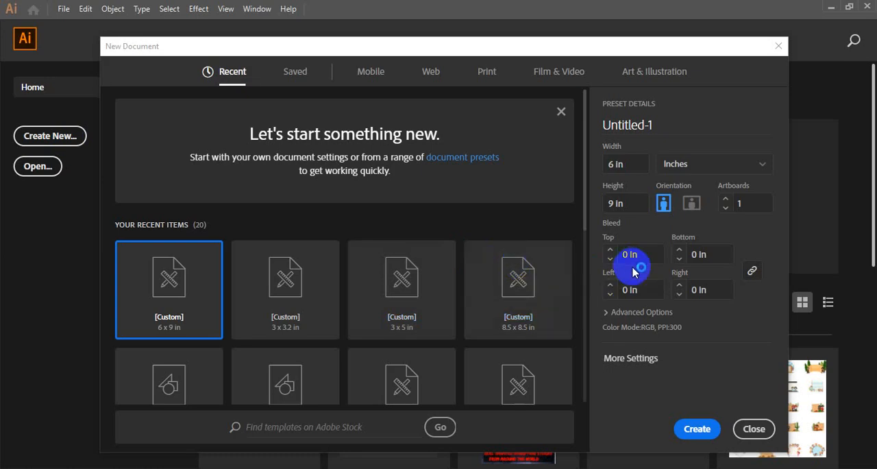
{"action": "scroll", "coordinate": [418, 281], "scroll_direction": "down", "scroll_amount": 3}
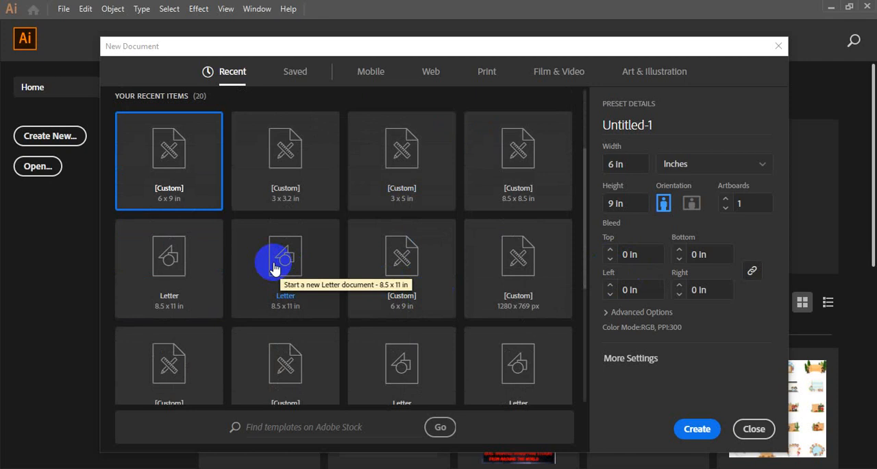
{"action": "left_click", "coordinate": [158, 278]}
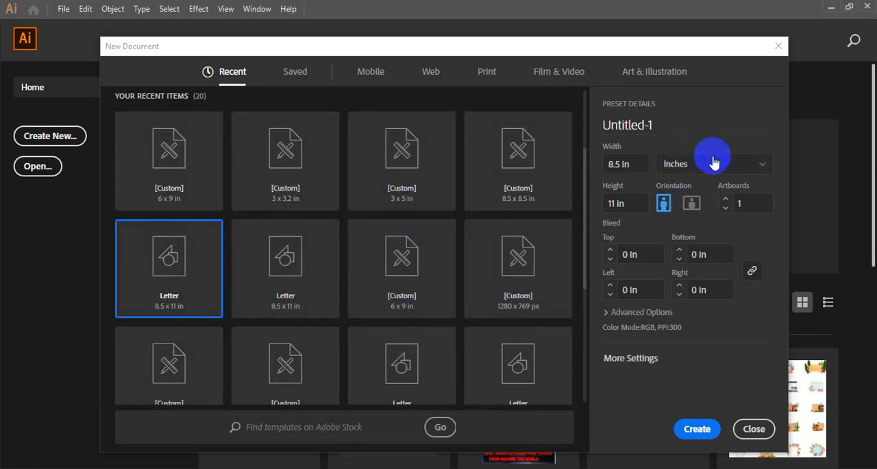
{"action": "left_click", "coordinate": [726, 199]}
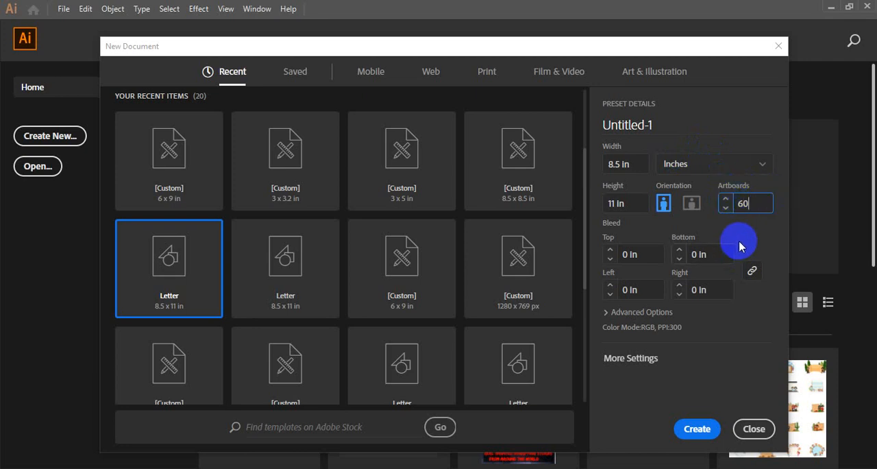
Change the new document's color mode to CMYK in its additional settings and create the document
{"action": "left_click", "coordinate": [643, 361]}
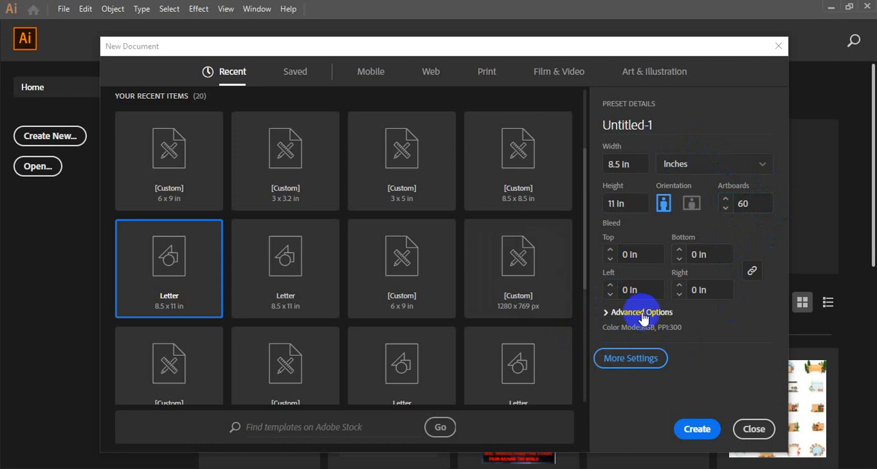
{"action": "scroll", "coordinate": [398, 185], "scroll_direction": "down", "scroll_amount": 3}
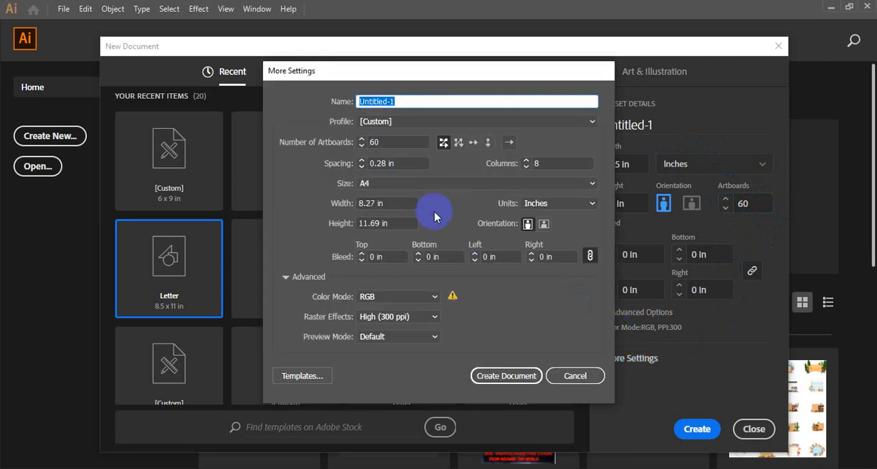
{"action": "left_click", "coordinate": [434, 296]}
{"action": "left_click", "coordinate": [401, 306]}
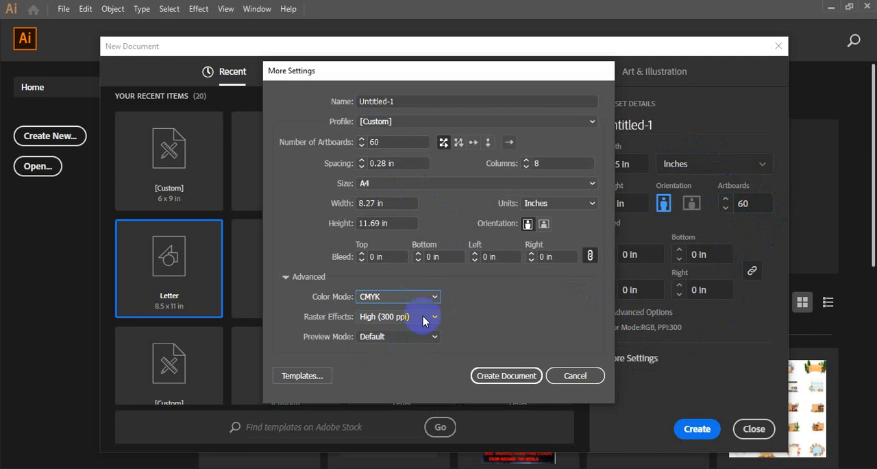
{"action": "left_click", "coordinate": [528, 382]}
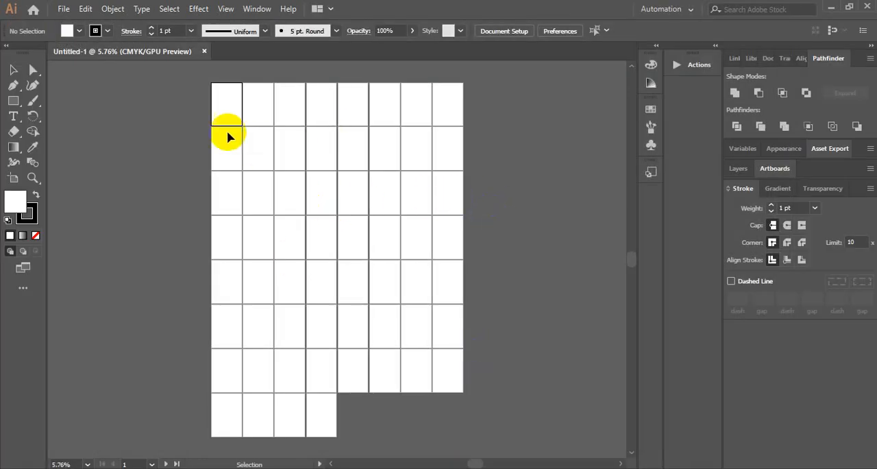
Zoom in on the first artboards at the start of the artboard grid
{"action": "key", "text": "ctrl+plus"}
{"action": "key", "text": "ctrl+plus"}
{"action": "key", "text": "ctrl+plus"}
{"action": "key", "text": "ctrl+plus"}
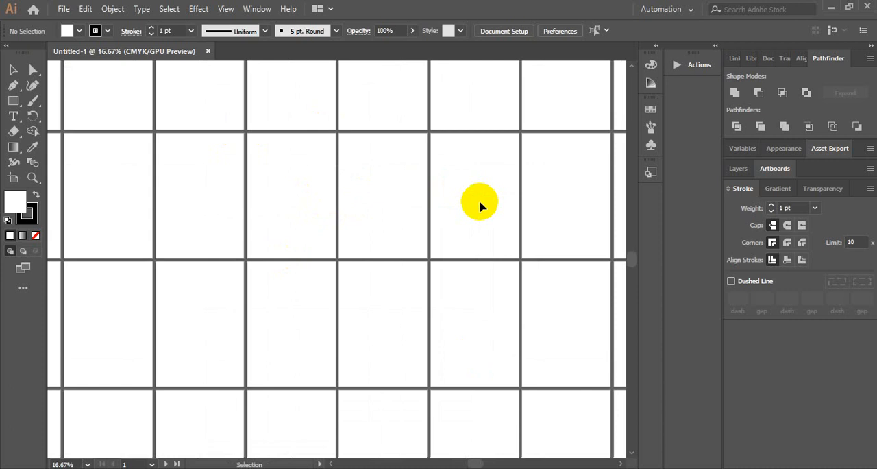
{"action": "left_click_drag", "start_coordinate": [344, 172], "coordinate": [538, 372]}
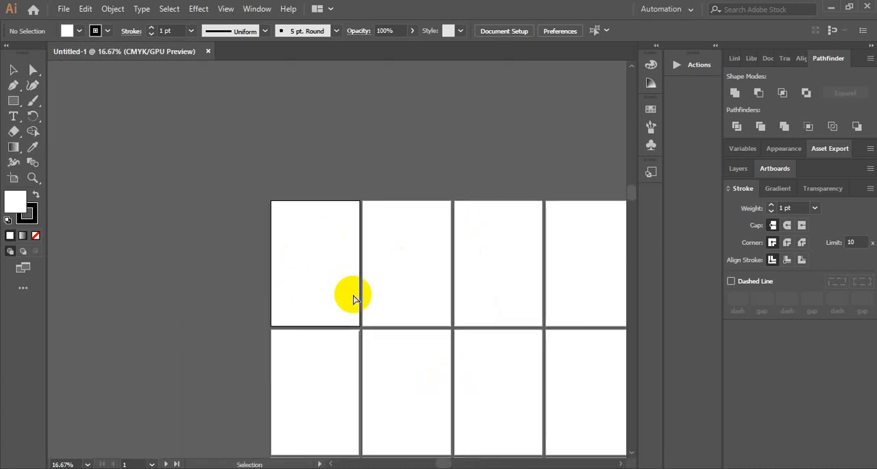
{"action": "key", "text": "ctrl+plus"}
{"action": "key", "text": "ctrl+plus"}
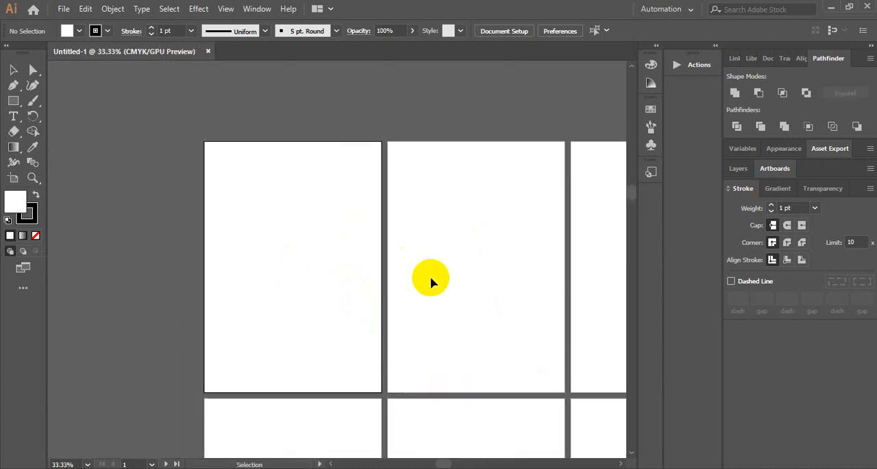
Look through the complete list of available tools beside the first artboards
{"action": "left_click_drag", "start_coordinate": [431, 280], "coordinate": [422, 204]}
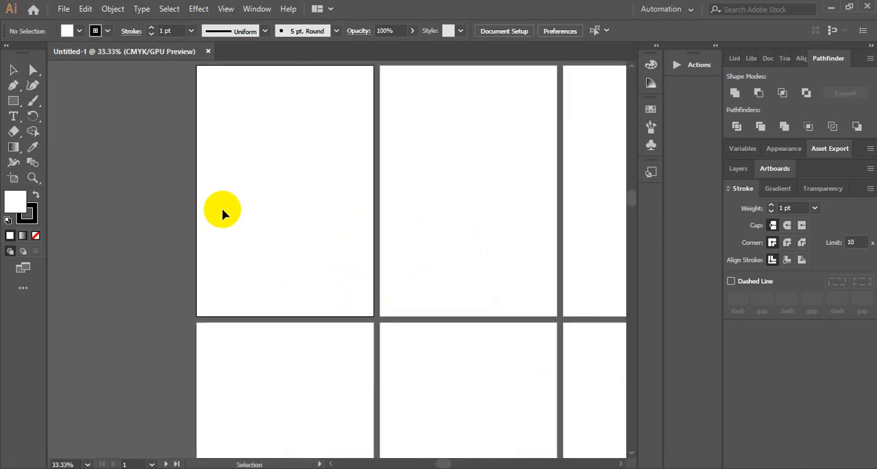
{"action": "scroll", "coordinate": [249, 230], "scroll_direction": "up", "scroll_amount": 1}
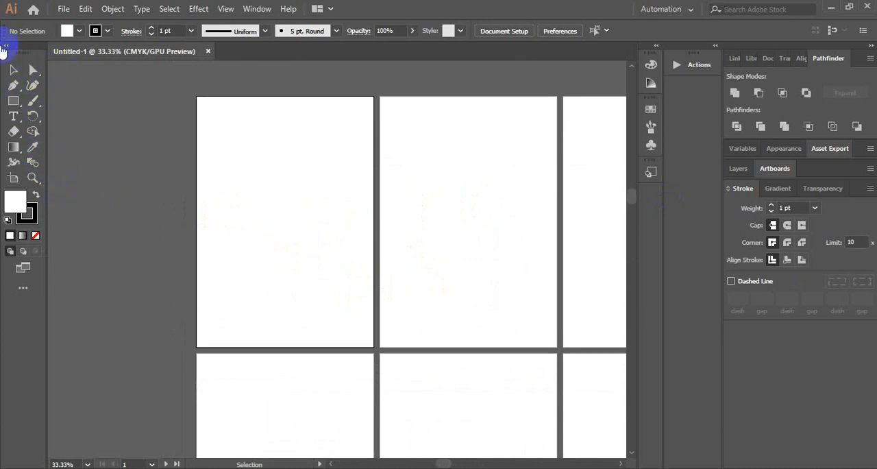
{"action": "left_click", "coordinate": [24, 290]}
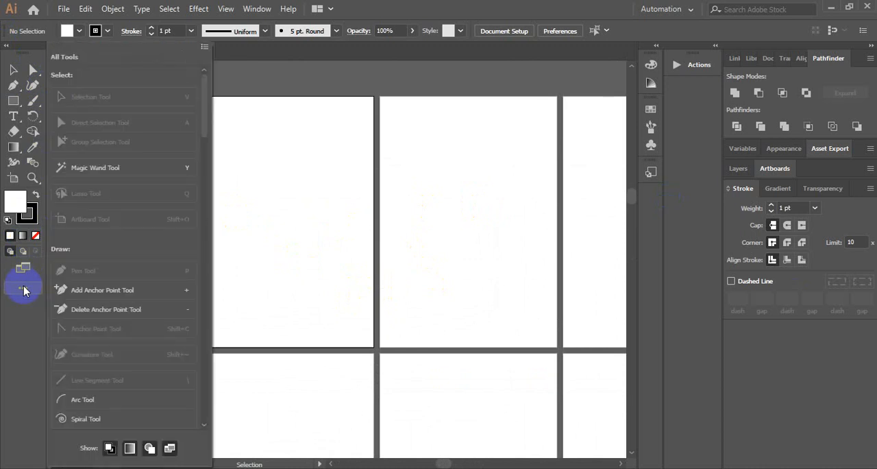
{"action": "scroll", "coordinate": [141, 235], "scroll_direction": "down", "scroll_amount": 10}
{"action": "scroll", "coordinate": [143, 281], "scroll_direction": "up", "scroll_amount": 3}
{"action": "scroll", "coordinate": [132, 311], "scroll_direction": "up", "scroll_amount": 4}
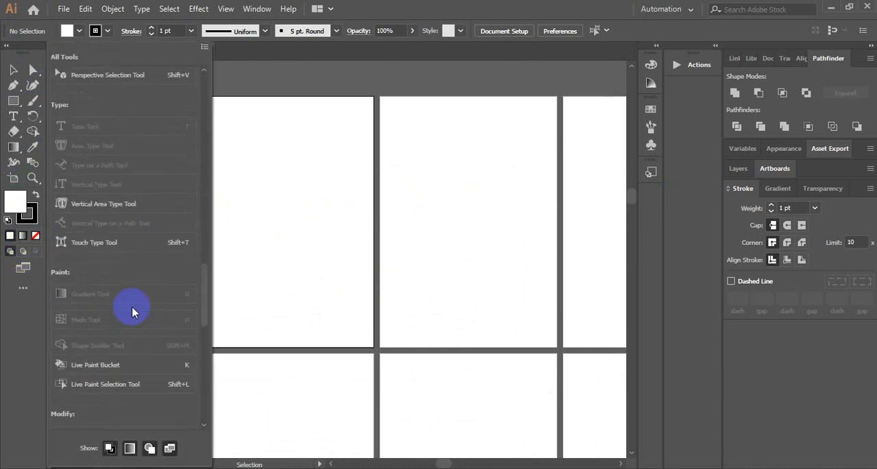
{"action": "scroll", "coordinate": [132, 312], "scroll_direction": "down", "scroll_amount": 3}
{"action": "left_click", "coordinate": [163, 168]}
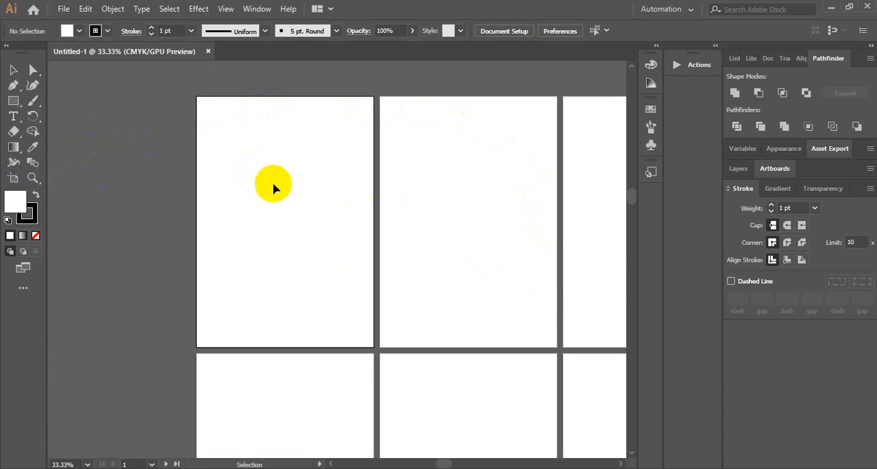
Draw a border rectangle inside the first artboard, leaving a margin on every side, with a white fill and black stroke
{"action": "left_click", "coordinate": [13, 100]}
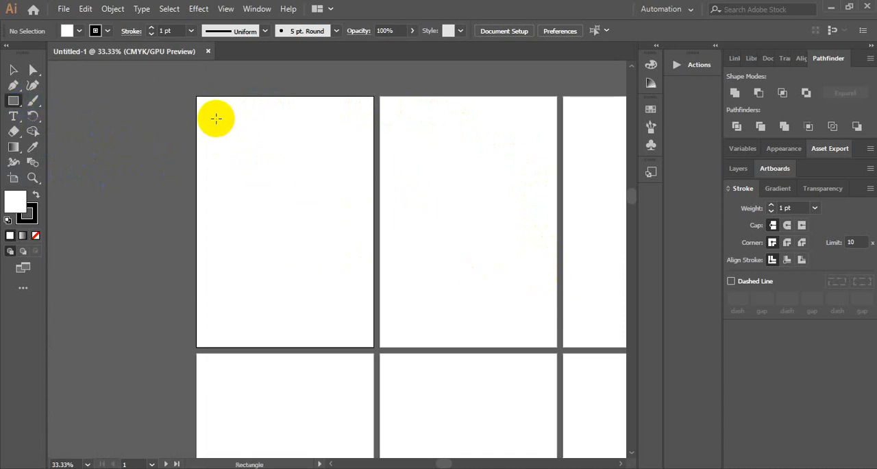
{"action": "left_click_drag", "start_coordinate": [214, 114], "coordinate": [359, 332]}
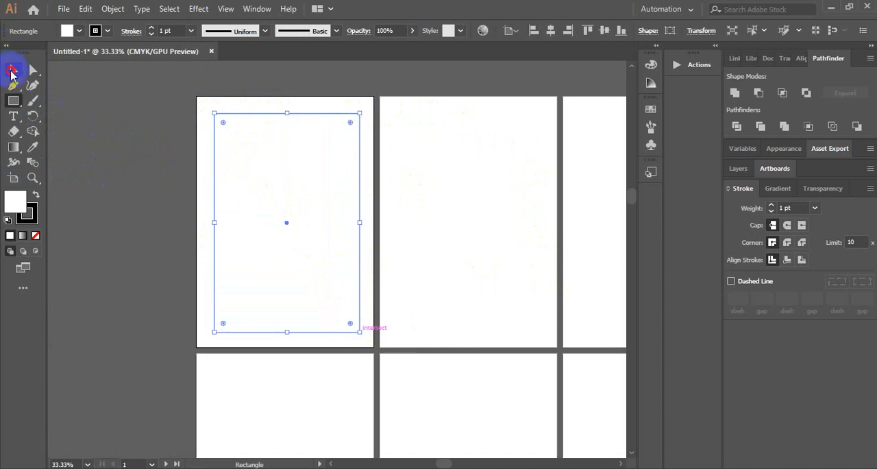
{"action": "left_click", "coordinate": [12, 70]}
{"action": "left_click", "coordinate": [174, 98]}
{"action": "left_click", "coordinate": [268, 124]}
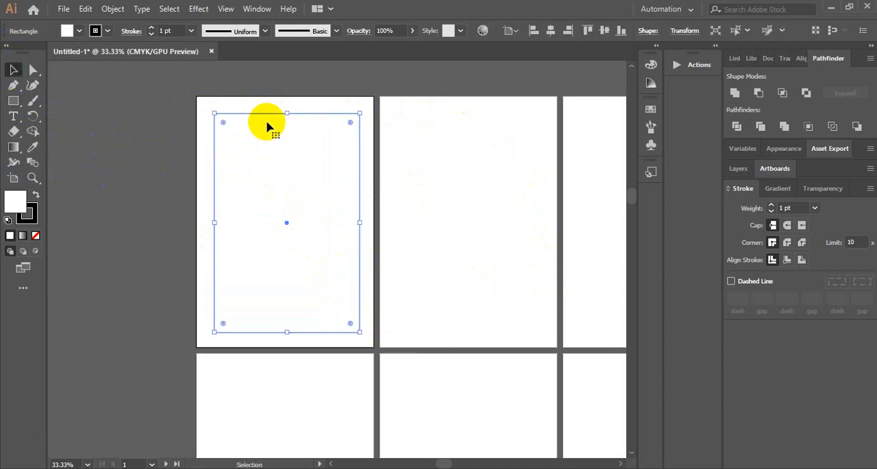
{"action": "left_click", "coordinate": [36, 197]}
{"action": "left_click", "coordinate": [36, 197]}
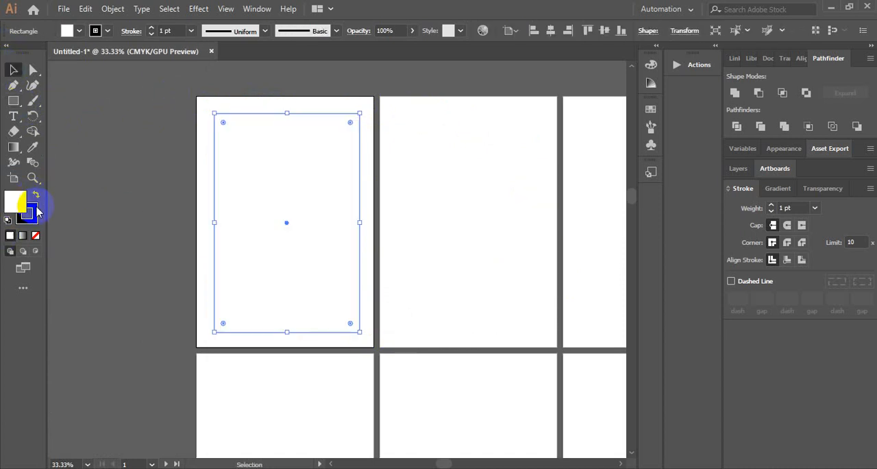
Try a 2 pt stroke on the border rectangle and settle on 3 pt
{"action": "left_click", "coordinate": [196, 32]}
{"action": "left_click", "coordinate": [201, 102]}
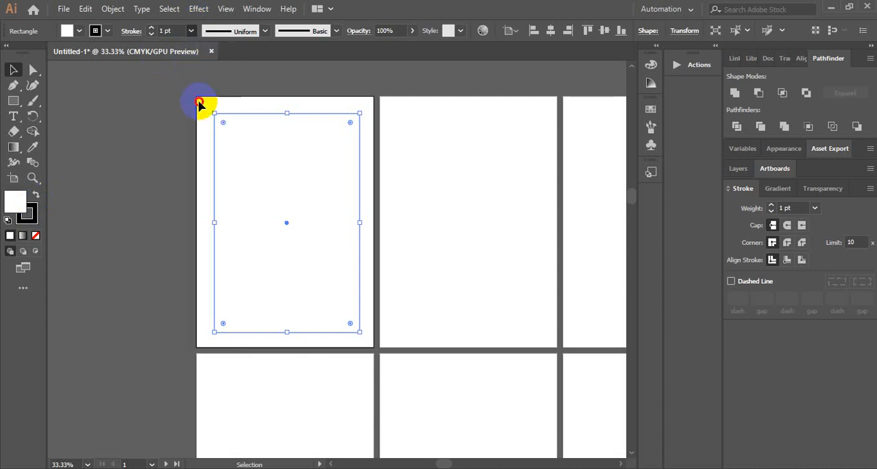
{"action": "left_click", "coordinate": [122, 131]}
{"action": "left_click", "coordinate": [227, 115]}
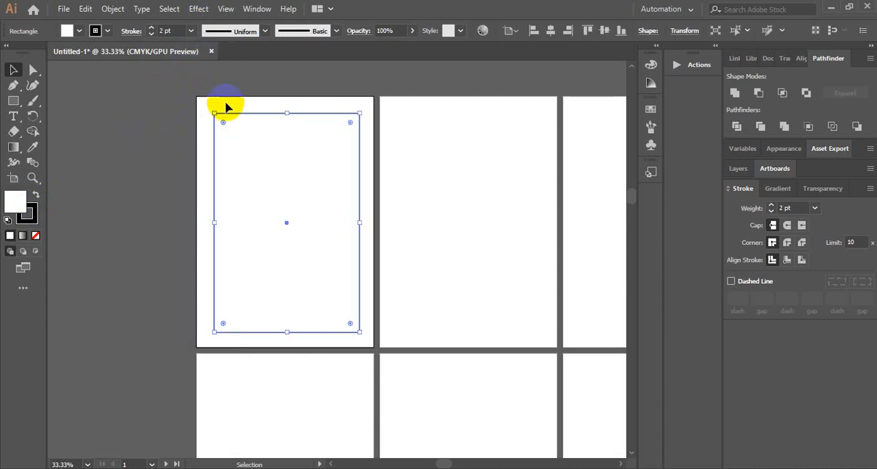
{"action": "left_click", "coordinate": [191, 31]}
{"action": "left_click", "coordinate": [205, 115]}
{"action": "left_click", "coordinate": [303, 74]}
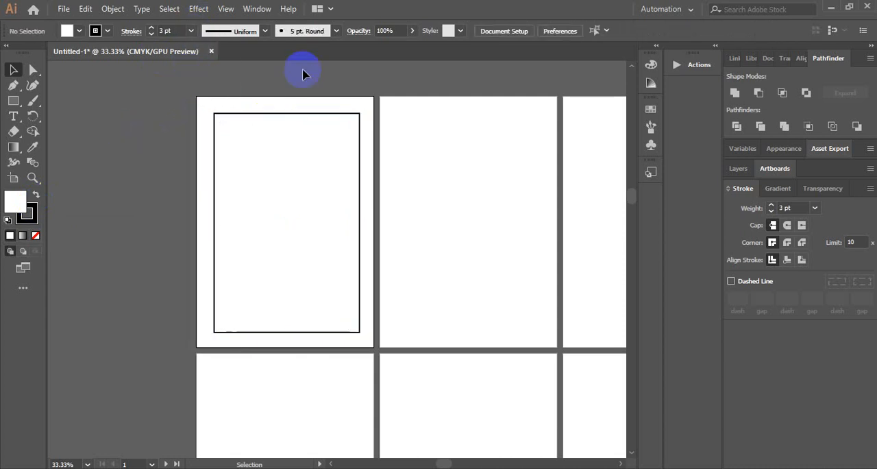
Reduce the border rectangle's height slightly and center it vertically on the first artboard
{"action": "left_click", "coordinate": [313, 114]}
{"action": "left_click_drag", "start_coordinate": [286, 114], "coordinate": [286, 121]}
{"action": "left_click", "coordinate": [603, 30]}
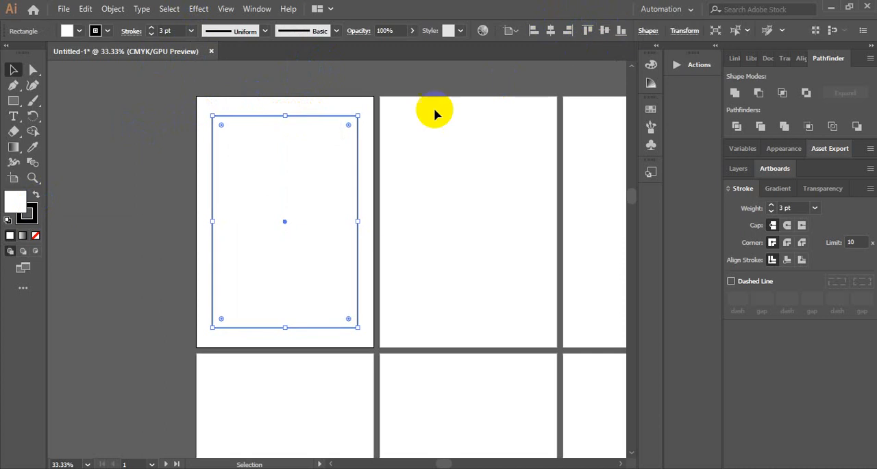
{"action": "left_click", "coordinate": [400, 87]}
Inspect the bordered first artboard and close the CMYK document without saving it
{"action": "scroll", "coordinate": [473, 113], "scroll_direction": "up", "scroll_amount": 3}
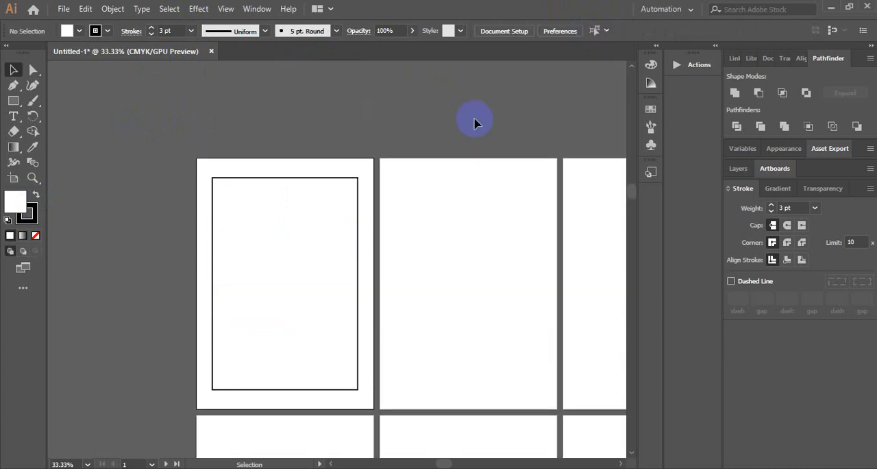
{"action": "scroll", "coordinate": [485, 135], "scroll_direction": "up", "scroll_amount": 1, "text": "alt"}
{"action": "scroll", "coordinate": [473, 141], "scroll_direction": "down", "scroll_amount": 2}
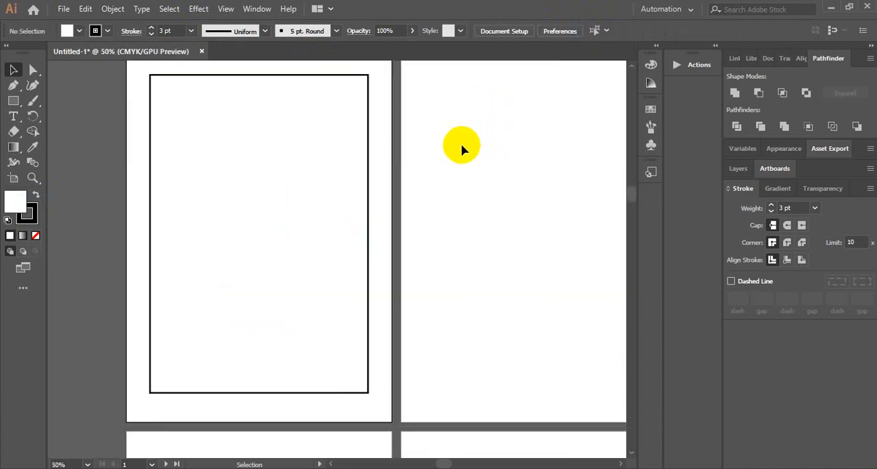
{"action": "scroll", "coordinate": [462, 144], "scroll_direction": "up", "scroll_amount": 2}
{"action": "left_click", "coordinate": [201, 51]}
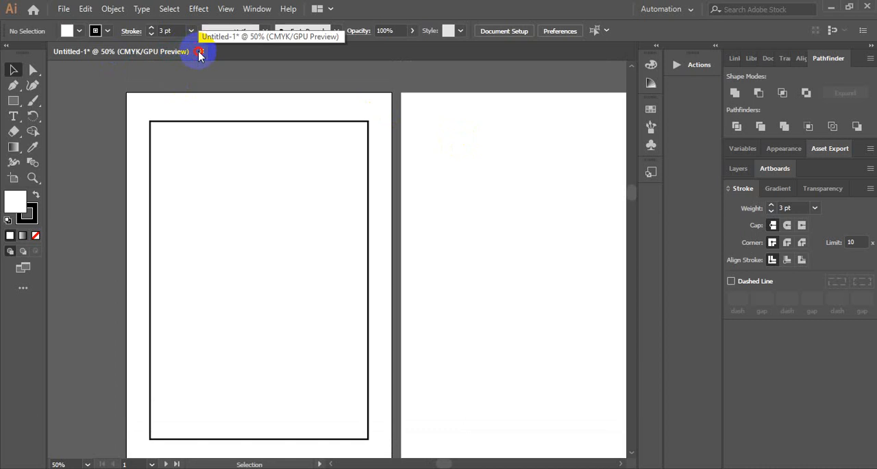
{"action": "left_click", "coordinate": [504, 257]}
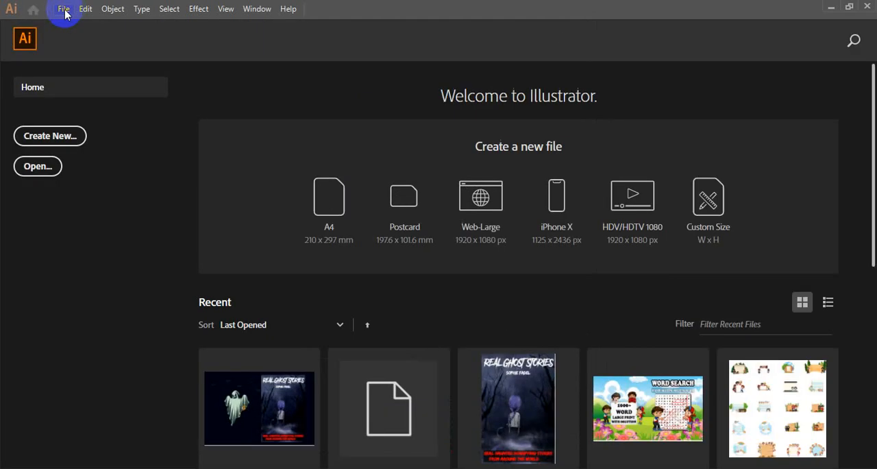
Create a new document from the recent 8.5 x 11 in Letter preset with 60 artboards
{"action": "left_click", "coordinate": [65, 12]}
{"action": "left_click", "coordinate": [29, 141]}
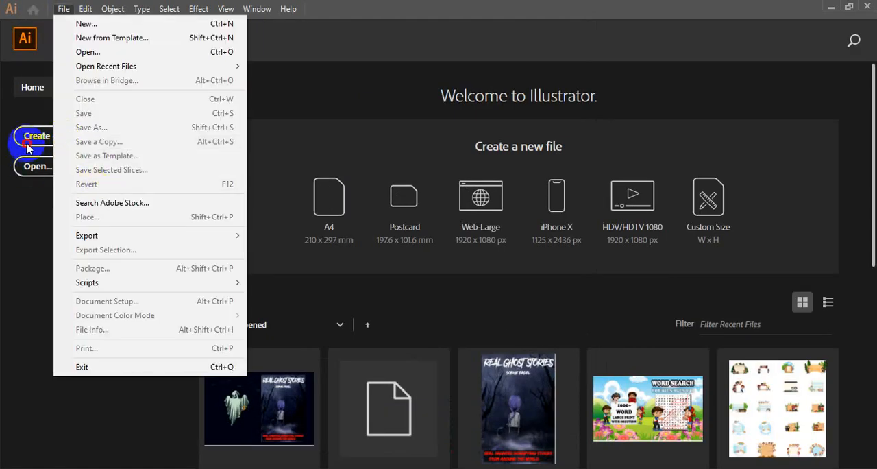
{"action": "left_click", "coordinate": [43, 144]}
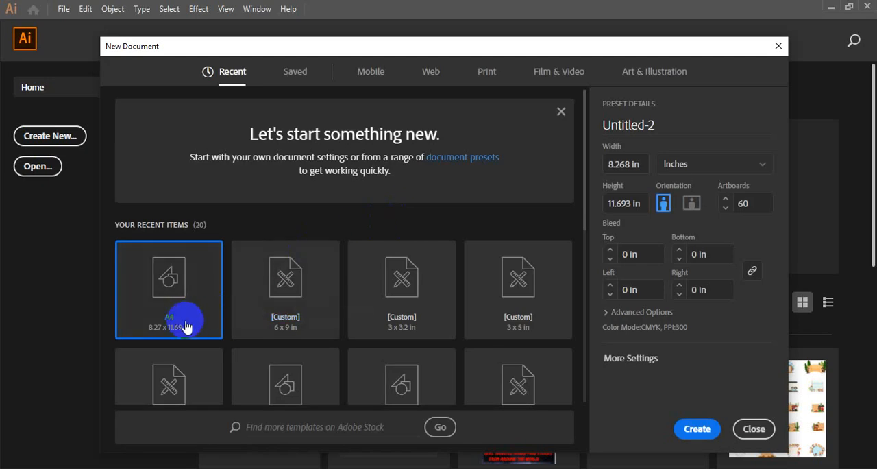
{"action": "scroll", "coordinate": [206, 298], "scroll_direction": "down", "scroll_amount": 1}
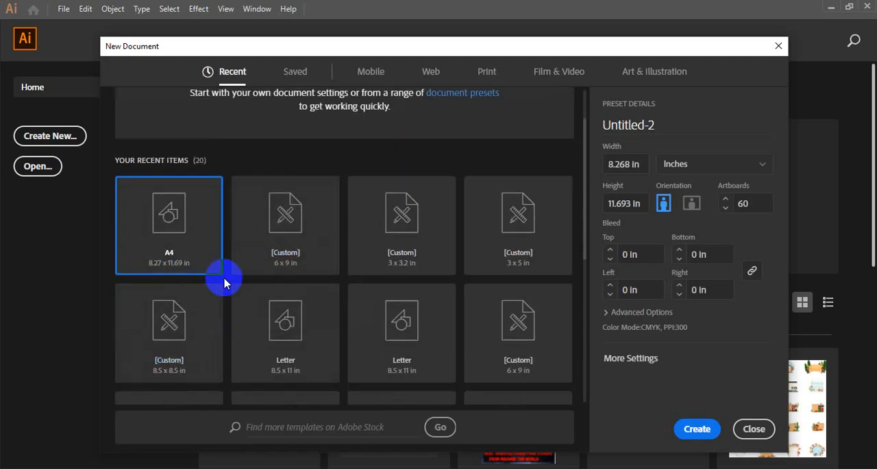
{"action": "scroll", "coordinate": [339, 263], "scroll_direction": "down", "scroll_amount": 2}
{"action": "scroll", "coordinate": [346, 264], "scroll_direction": "up", "scroll_amount": 2}
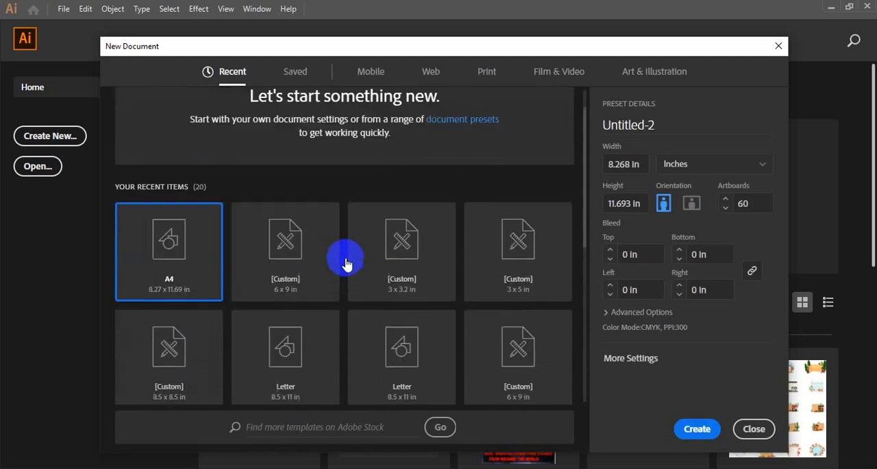
{"action": "scroll", "coordinate": [412, 251], "scroll_direction": "down", "scroll_amount": 3}
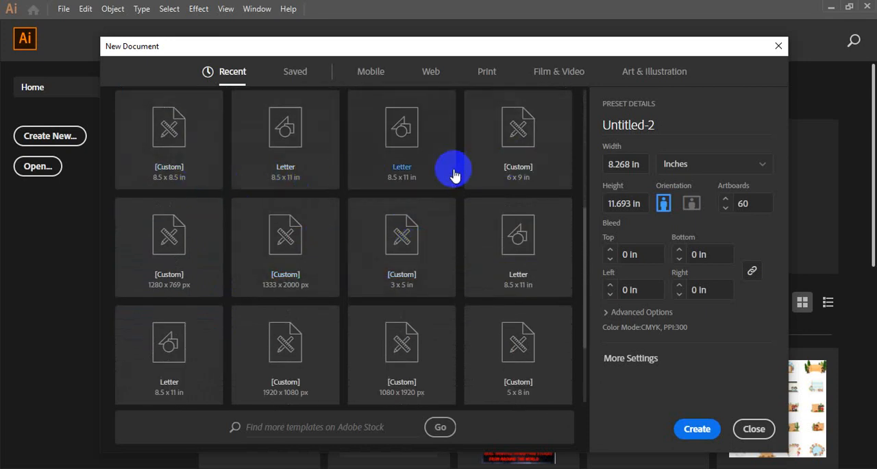
{"action": "left_click", "coordinate": [385, 155]}
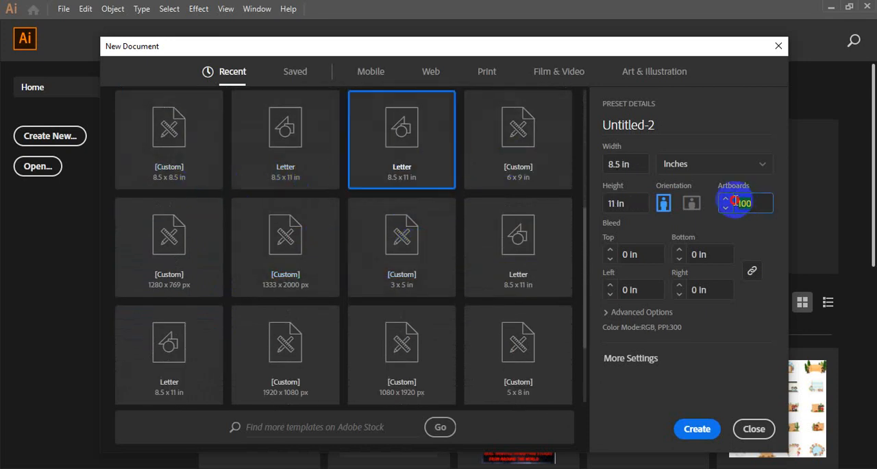
{"action": "left_click", "coordinate": [706, 428]}
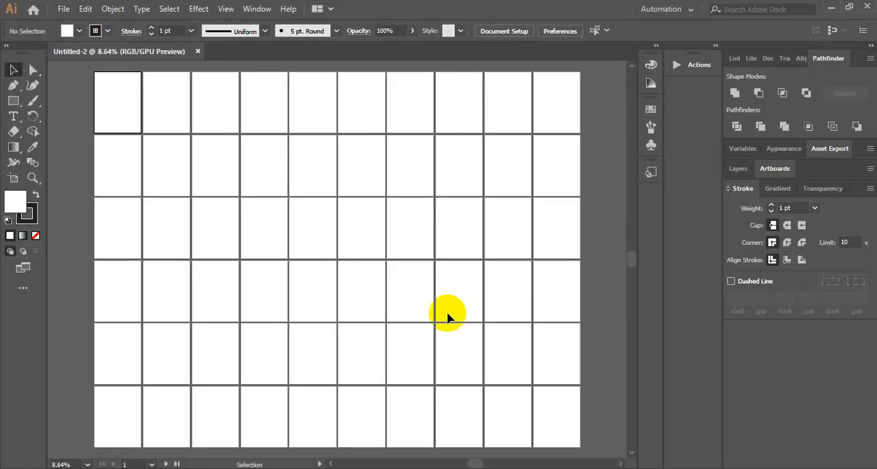
Draw a border rectangle inside the first artboard and center it horizontally and vertically on the page
{"action": "scroll", "coordinate": [204, 218], "scroll_direction": "up", "scroll_amount": 3}
{"action": "key", "text": "ctrl+equal"}
{"action": "key", "text": "ctrl+equal"}
{"action": "key", "text": "ctrl+equal"}
{"action": "key", "text": "ctrl+equal"}
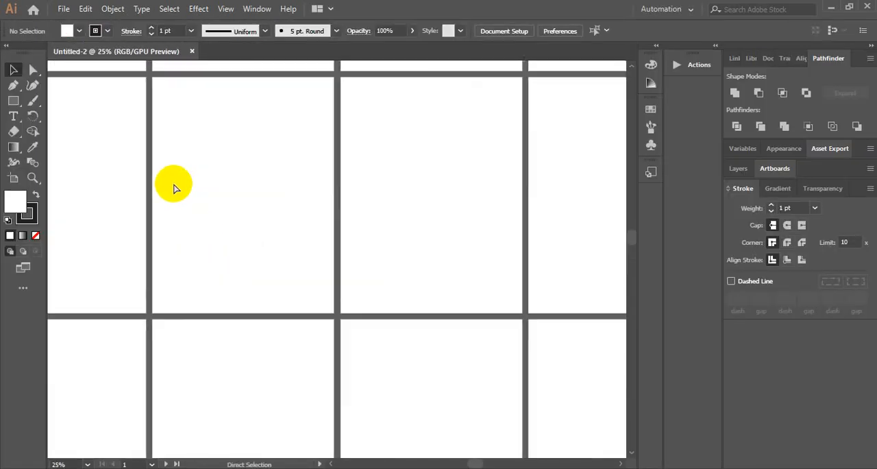
{"action": "left_click_drag", "start_coordinate": [192, 145], "coordinate": [406, 205]}
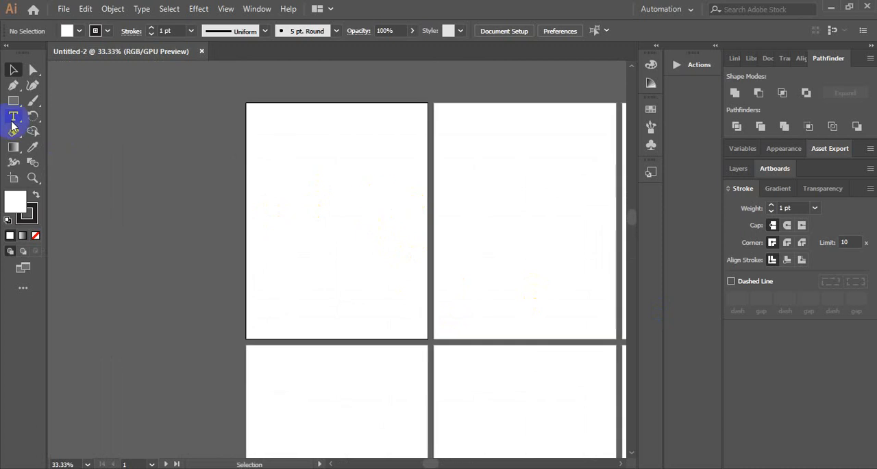
{"action": "left_click_drag", "start_coordinate": [259, 117], "coordinate": [415, 327]}
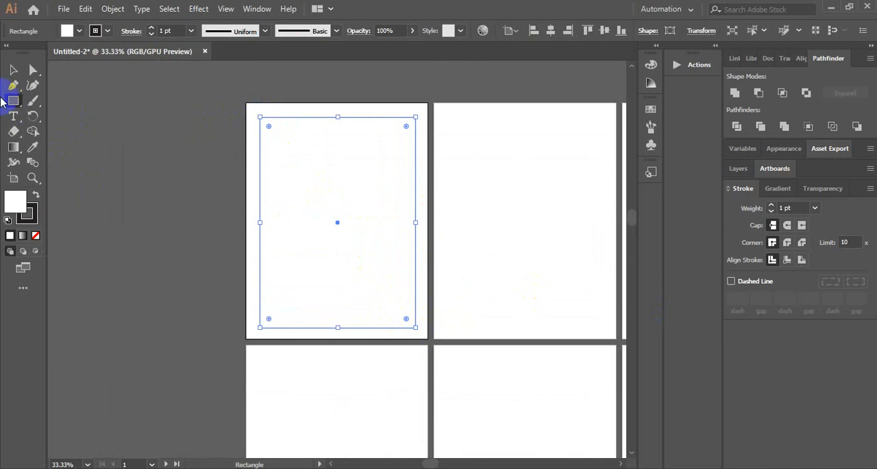
{"action": "left_click", "coordinate": [9, 69]}
{"action": "left_click", "coordinate": [550, 30]}
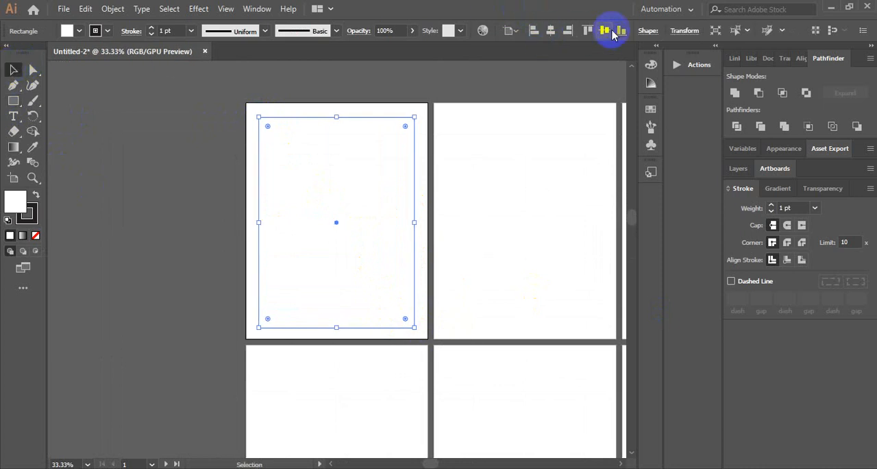
{"action": "left_click", "coordinate": [604, 30]}
Set the border rectangle's stroke to 3 pt and shrink the rectangle slightly about its center to widen the margins
{"action": "left_click", "coordinate": [190, 30]}
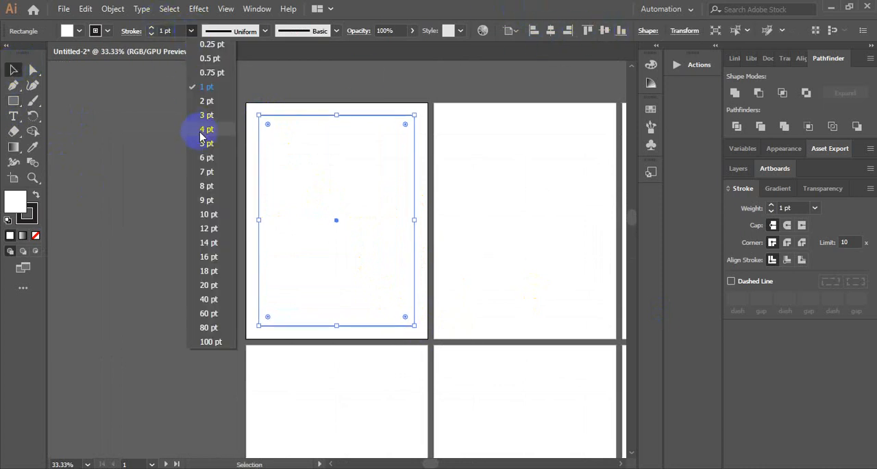
{"action": "left_click", "coordinate": [196, 114]}
{"action": "left_click", "coordinate": [199, 117]}
{"action": "left_click", "coordinate": [325, 116]}
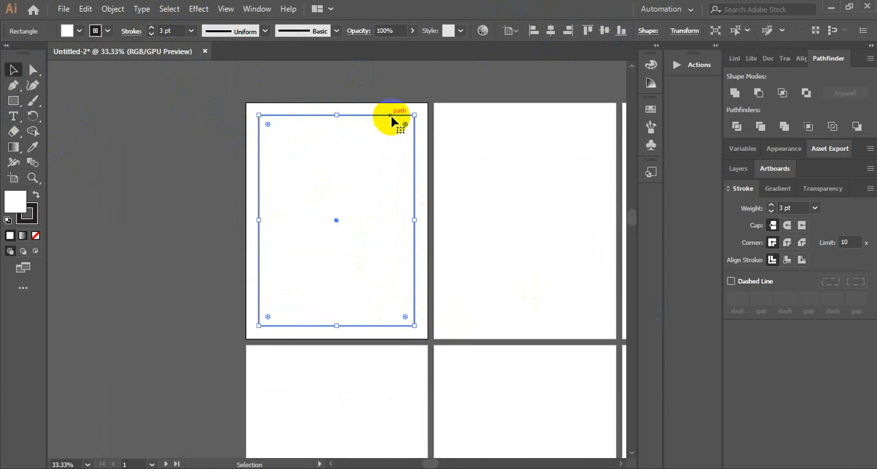
{"action": "left_click_drag", "start_coordinate": [414, 114], "coordinate": [409, 119]}
{"action": "left_click", "coordinate": [403, 84]}
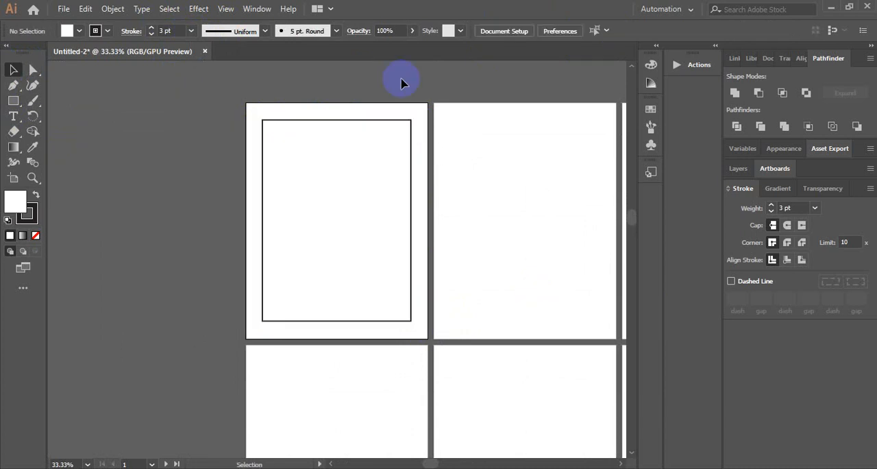
{"action": "scroll", "coordinate": [394, 110], "scroll_direction": "down", "scroll_amount": 1}
{"action": "left_click", "coordinate": [385, 104]}
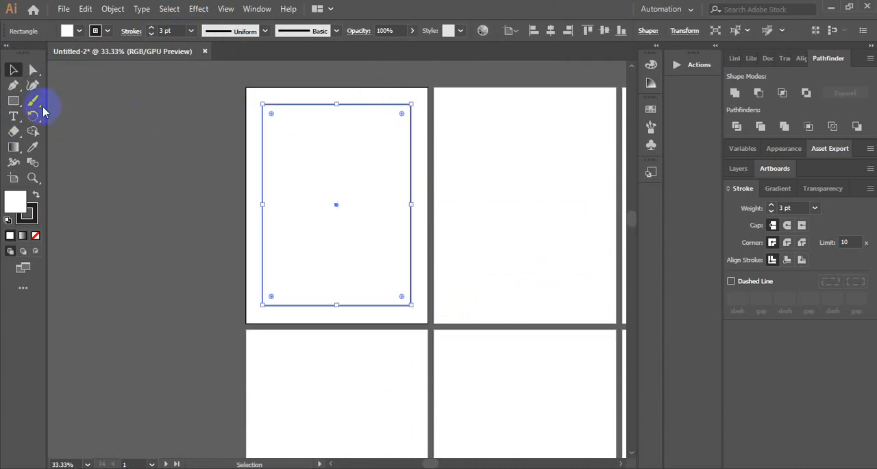
{"action": "left_click", "coordinate": [13, 100]}
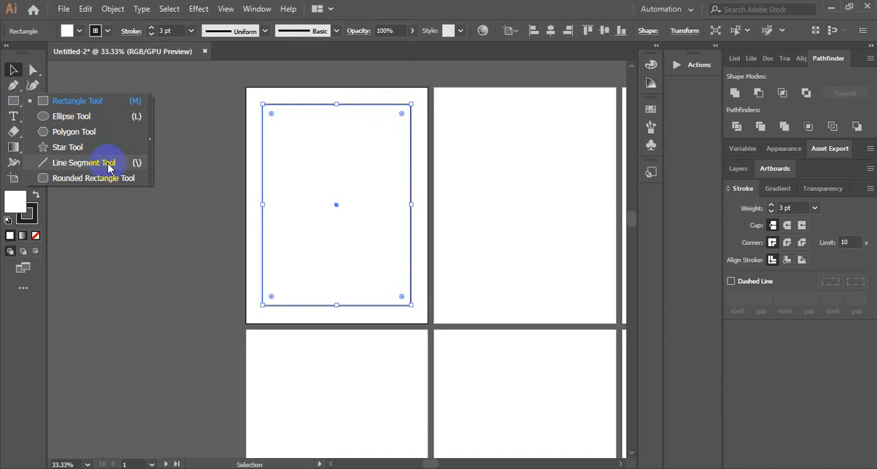
{"action": "left_click", "coordinate": [344, 131]}
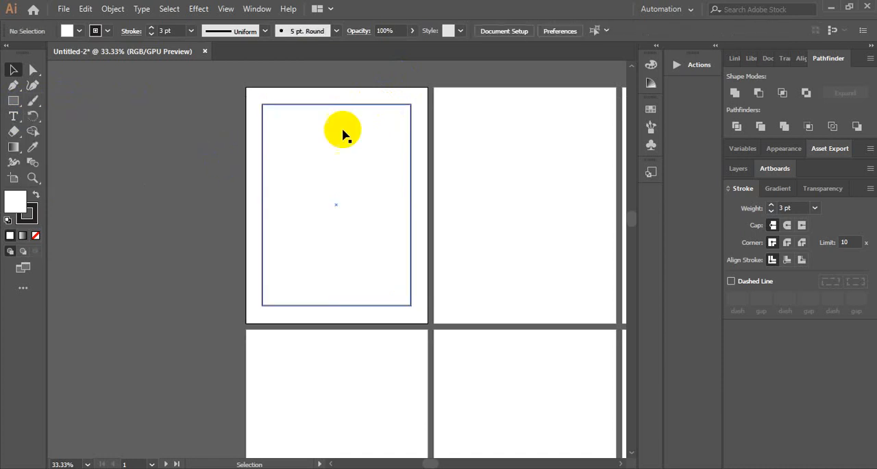
Set the border rectangle's stroke weight to 4 pt
{"action": "left_click", "coordinate": [403, 107]}
{"action": "left_click", "coordinate": [191, 31]}
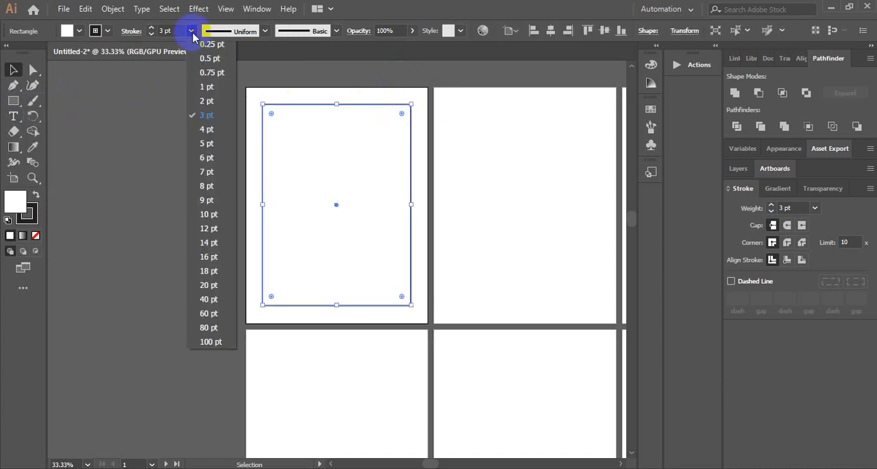
{"action": "left_click", "coordinate": [202, 130]}
{"action": "left_click", "coordinate": [197, 127]}
{"action": "scroll", "coordinate": [322, 129], "scroll_direction": "down", "scroll_amount": 1}
{"action": "scroll", "coordinate": [221, 137], "scroll_direction": "up", "scroll_amount": 1}
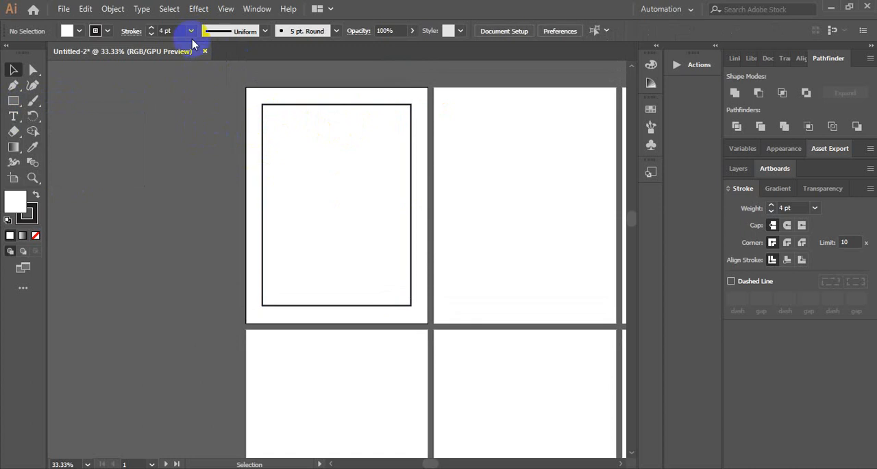
Change the border rectangle's stroke color to pure black (#000000), keeping its fill white
{"action": "left_click", "coordinate": [273, 110]}
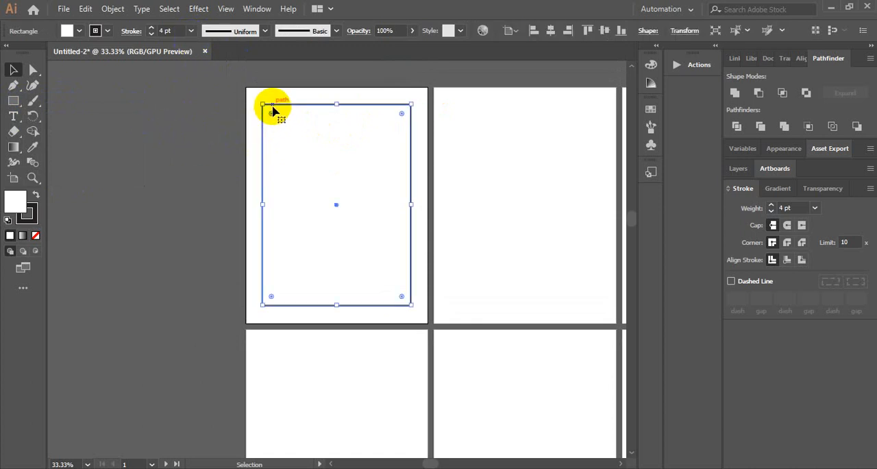
{"action": "left_click", "coordinate": [36, 195]}
{"action": "left_click", "coordinate": [36, 196]}
{"action": "left_click", "coordinate": [37, 195]}
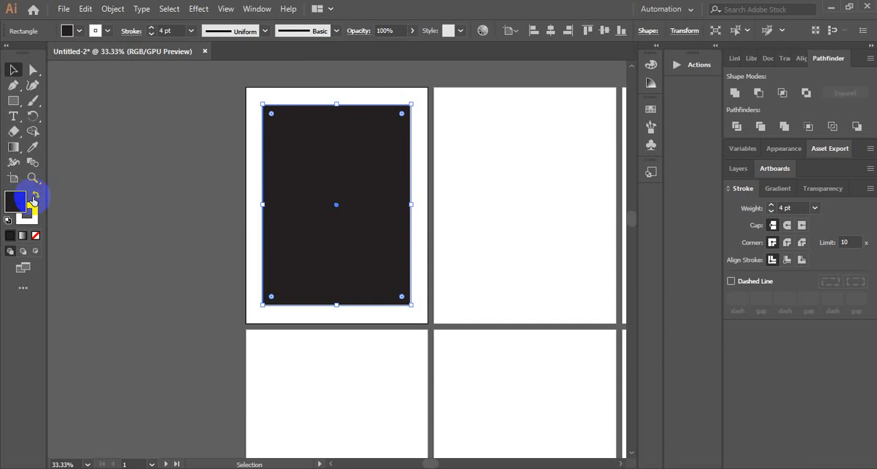
{"action": "left_click", "coordinate": [35, 197]}
{"action": "double_click", "coordinate": [34, 209]}
{"action": "left_click_drag", "start_coordinate": [131, 358], "coordinate": [116, 396]}
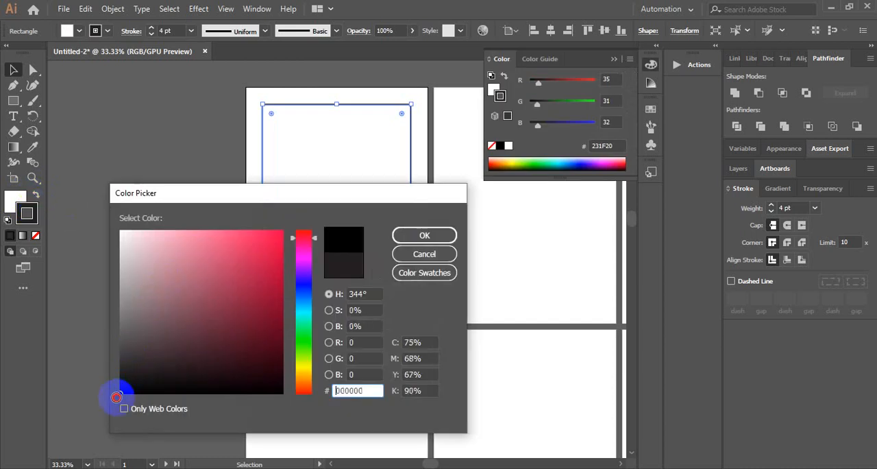
{"action": "left_click", "coordinate": [399, 234]}
{"action": "left_click", "coordinate": [112, 112]}
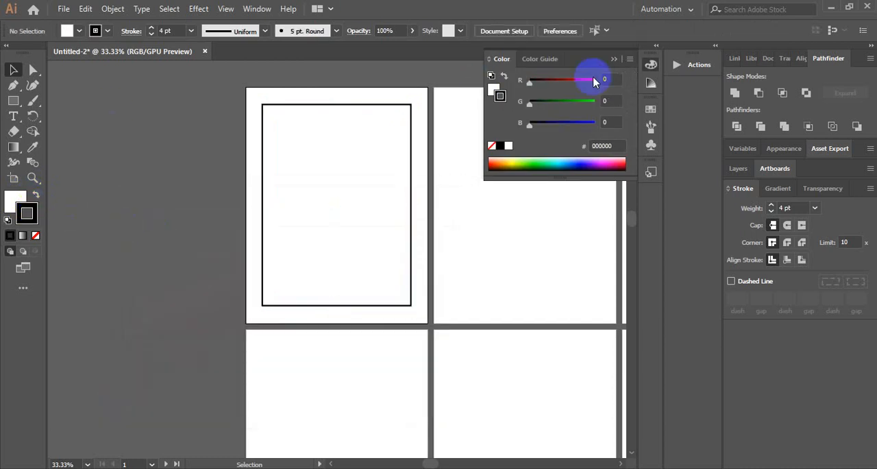
{"action": "left_click", "coordinate": [614, 59]}
Make the border rectangle's stroke a dashed line with 12 pt dashes aligned to the corners
{"action": "left_click", "coordinate": [405, 104]}
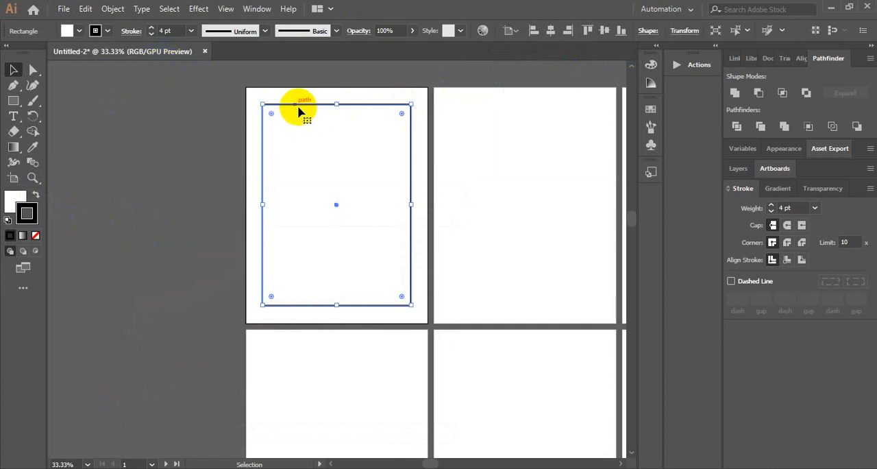
{"action": "left_click", "coordinate": [732, 281]}
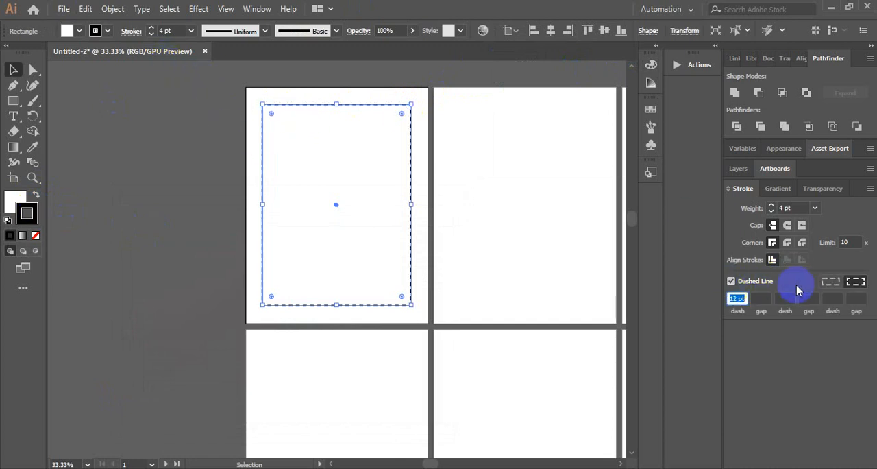
{"action": "left_click", "coordinate": [856, 281]}
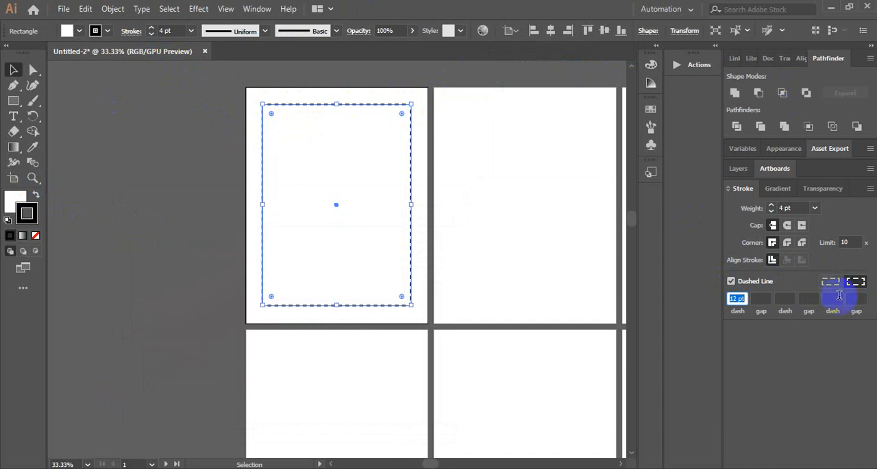
{"action": "left_click", "coordinate": [476, 119]}
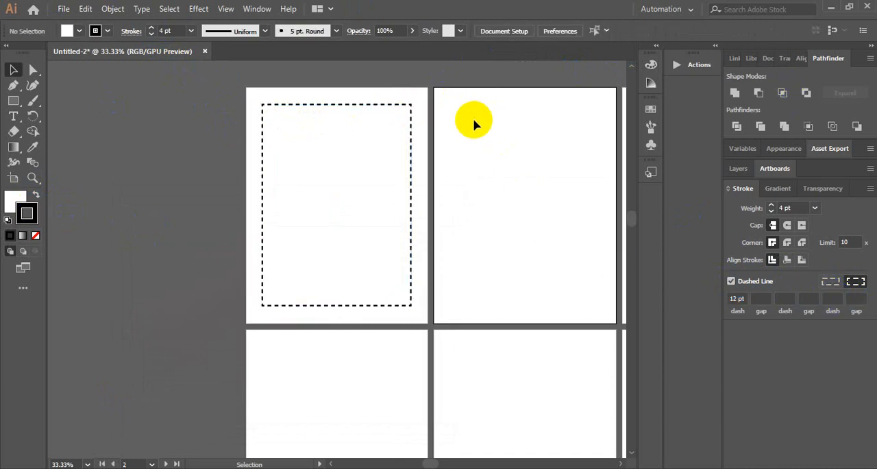
Set the dashed border's stroke weight to 6 pt and align the rectangle to the center of the first artboard
{"action": "left_click", "coordinate": [410, 104]}
{"action": "left_click", "coordinate": [192, 31]}
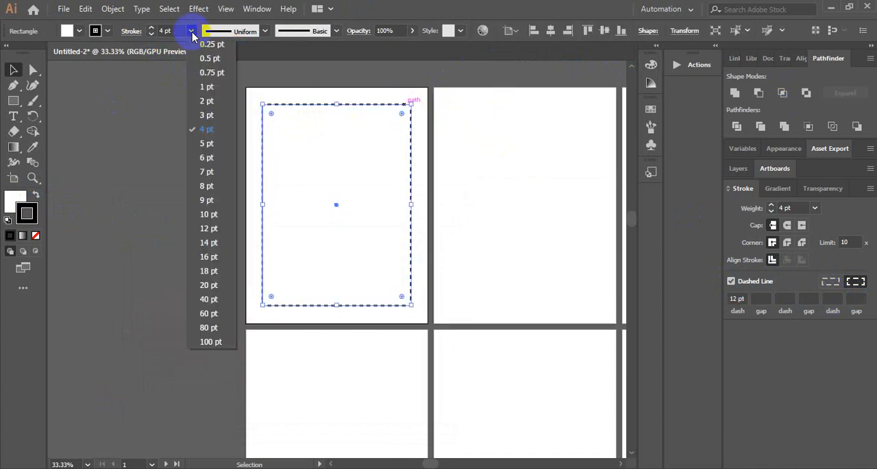
{"action": "left_click", "coordinate": [206, 157]}
{"action": "left_click", "coordinate": [213, 135]}
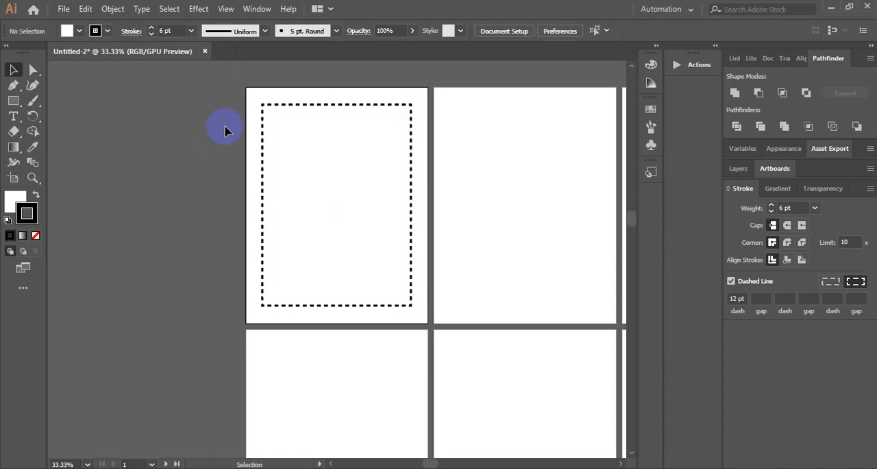
{"action": "left_click_drag", "start_coordinate": [264, 118], "coordinate": [374, 99]}
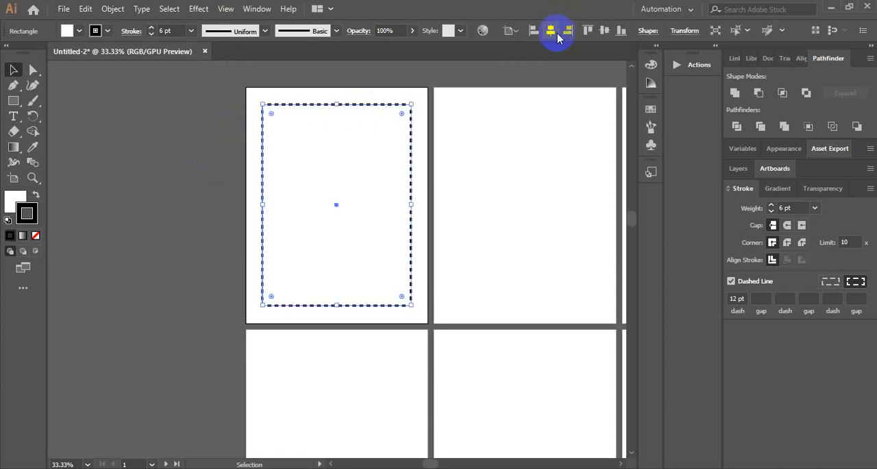
{"action": "left_click", "coordinate": [168, 174]}
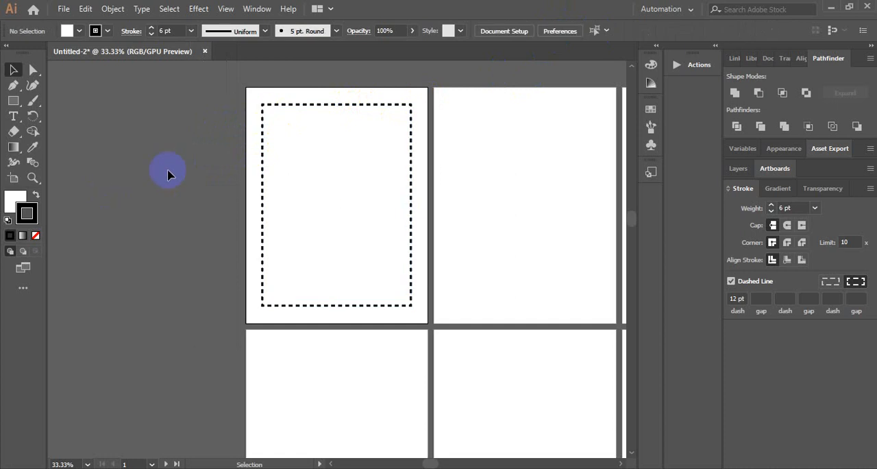
{"action": "left_click", "coordinate": [318, 124]}
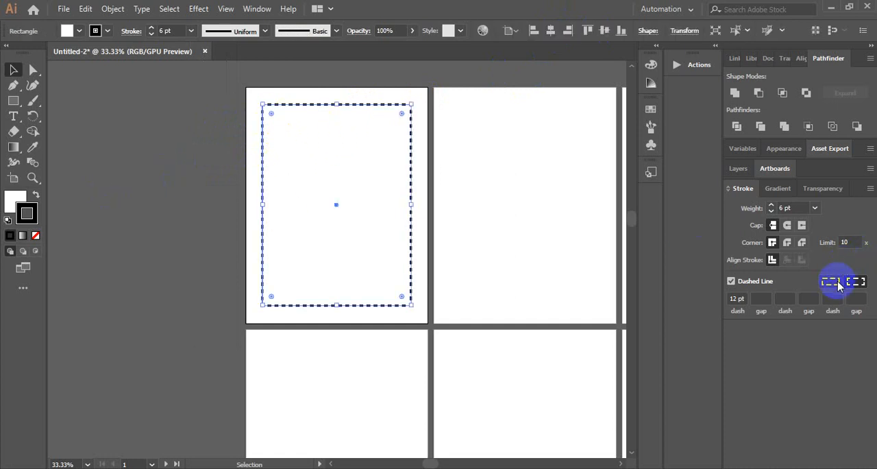
{"action": "left_click", "coordinate": [114, 9]}
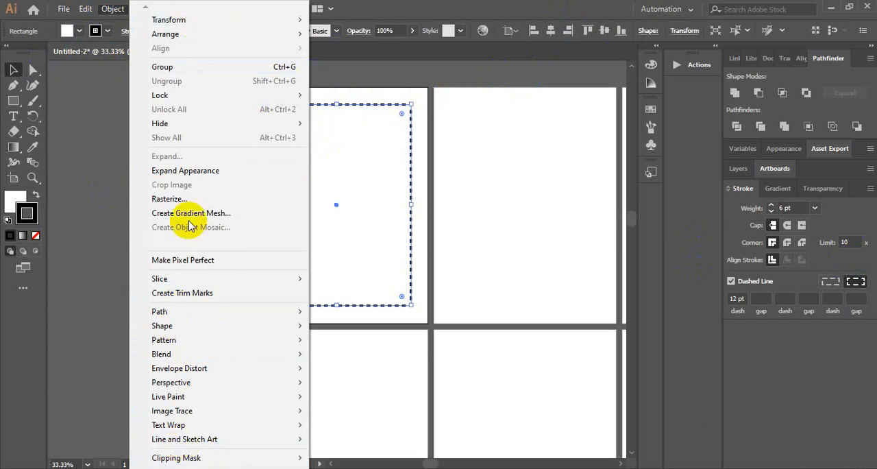
{"action": "left_click", "coordinate": [88, 214]}
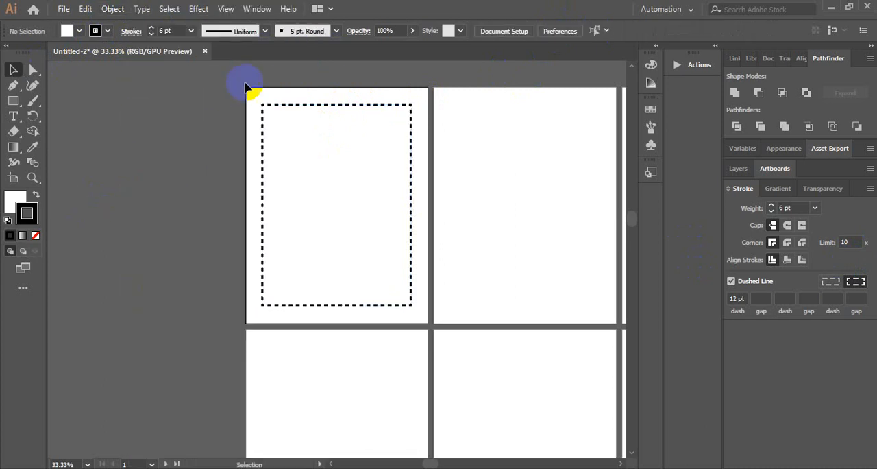
{"action": "left_click", "coordinate": [286, 106]}
{"action": "left_click", "coordinate": [257, 9]}
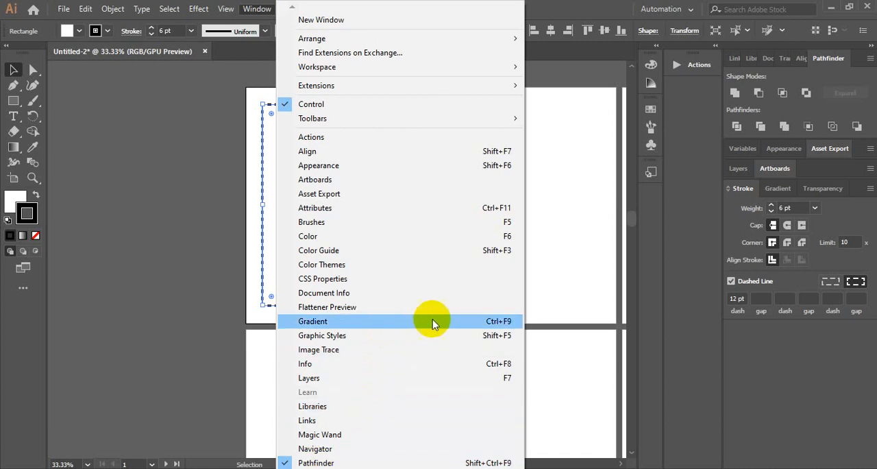
{"action": "left_click", "coordinate": [315, 463]}
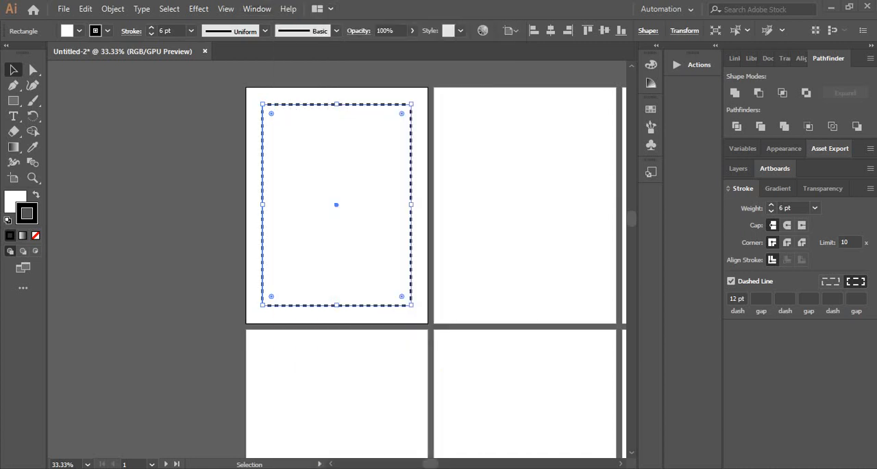
{"action": "left_click", "coordinate": [258, 9]}
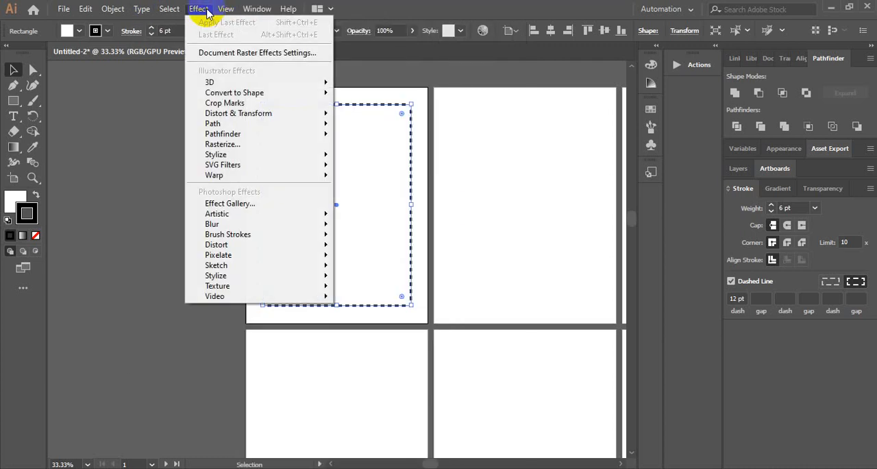
{"action": "mouse_move", "coordinate": [226, 11]}
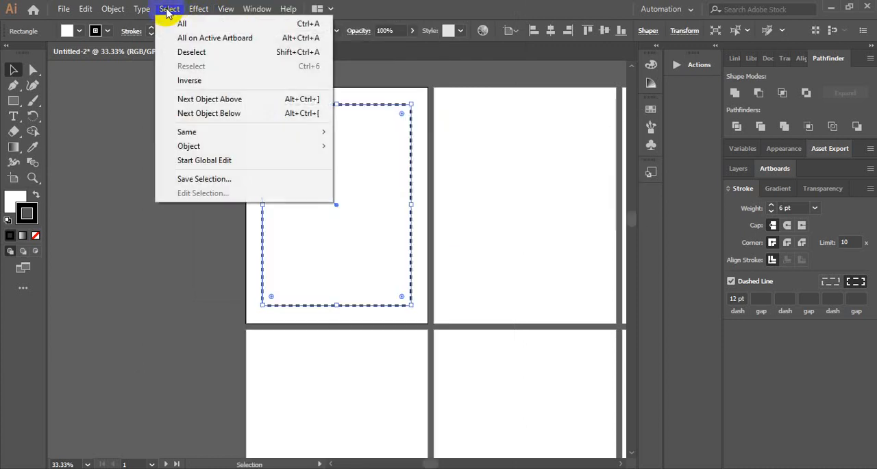
{"action": "mouse_move", "coordinate": [147, 11]}
{"action": "mouse_move", "coordinate": [120, 14]}
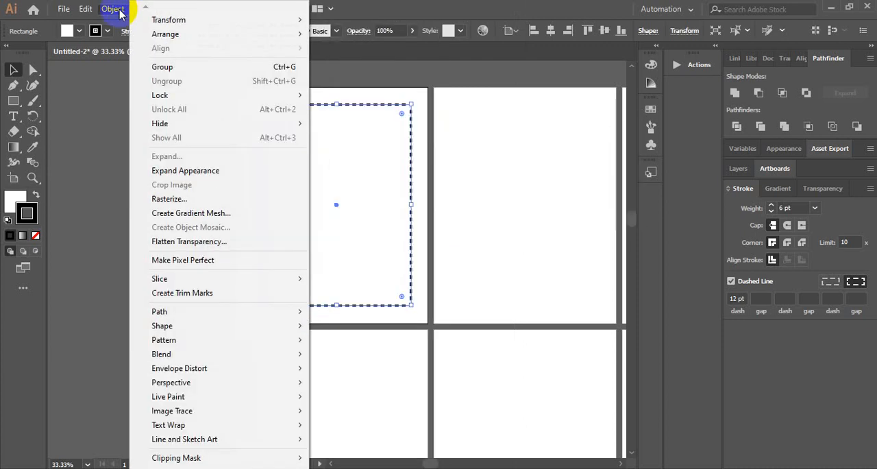
{"action": "mouse_move", "coordinate": [90, 15]}
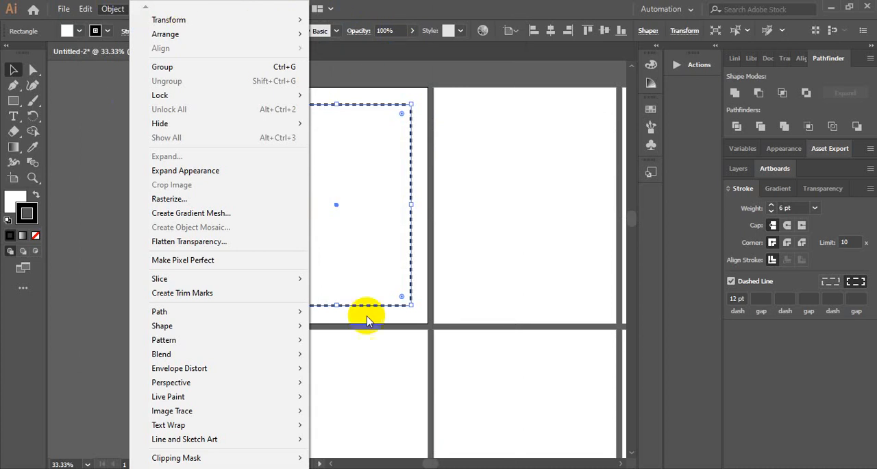
{"action": "left_click", "coordinate": [539, 205]}
{"action": "left_click", "coordinate": [258, 10]}
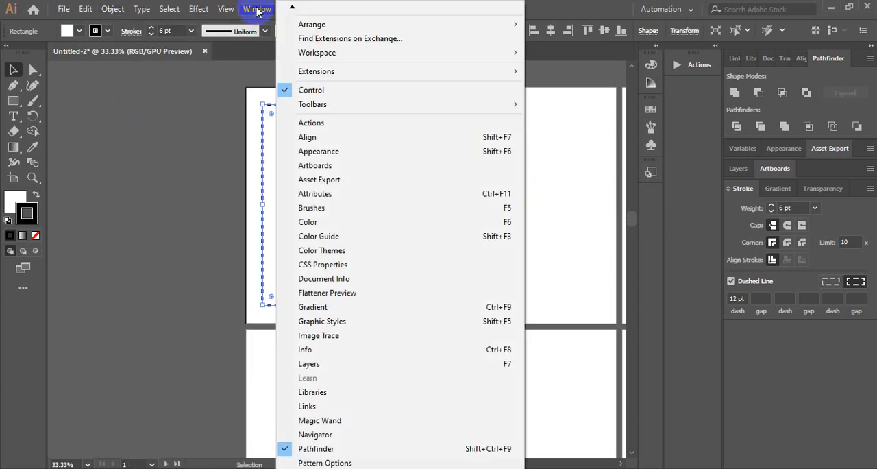
{"action": "mouse_move", "coordinate": [400, 468]}
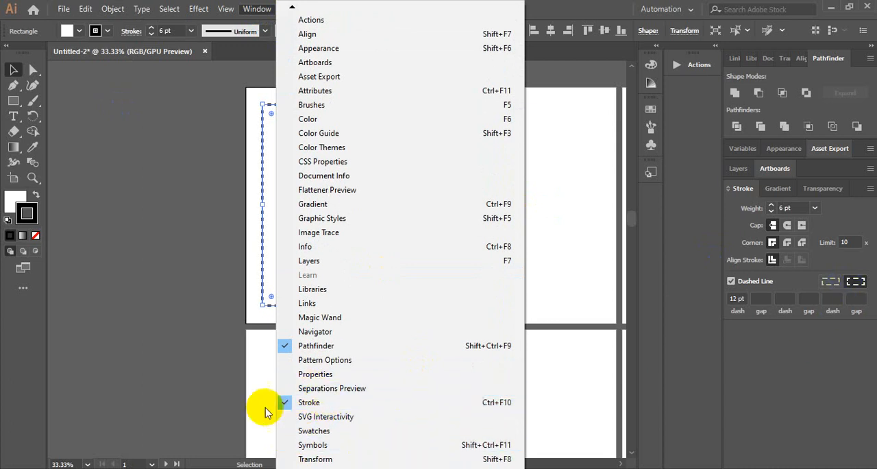
{"action": "left_click", "coordinate": [179, 311]}
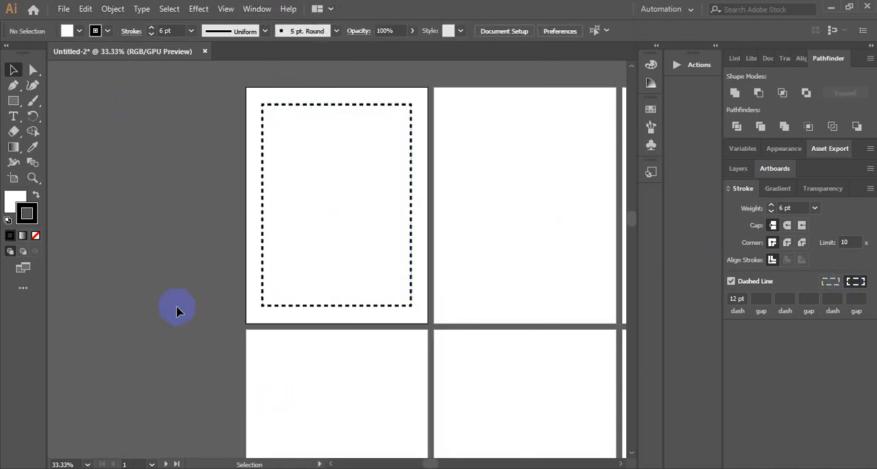
Try to paste a copy of the dashed border onto the second artboard
{"action": "left_click", "coordinate": [350, 116]}
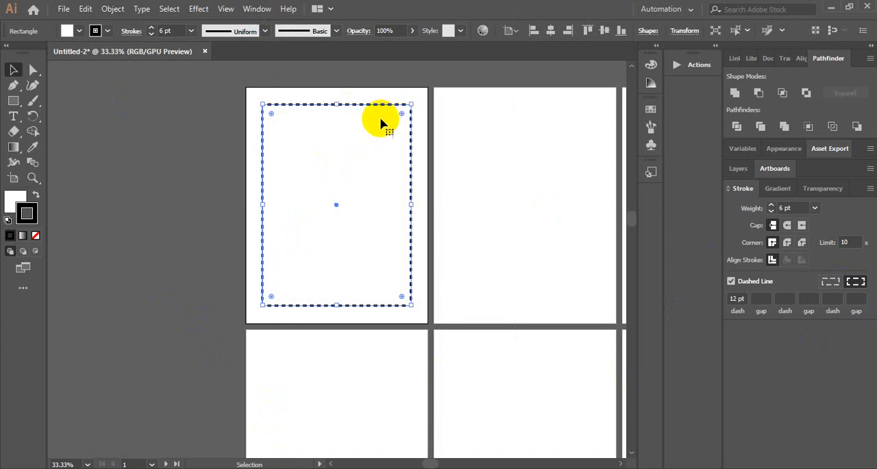
{"action": "left_click", "coordinate": [560, 142]}
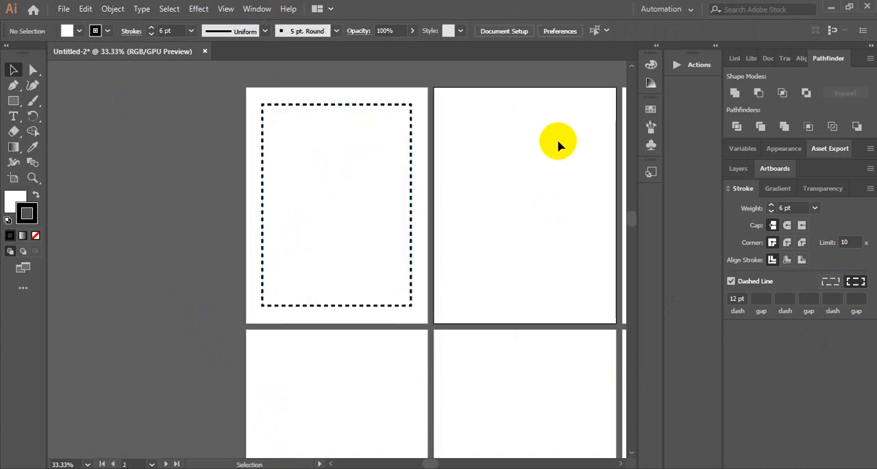
{"action": "key", "text": "ctrl+v"}
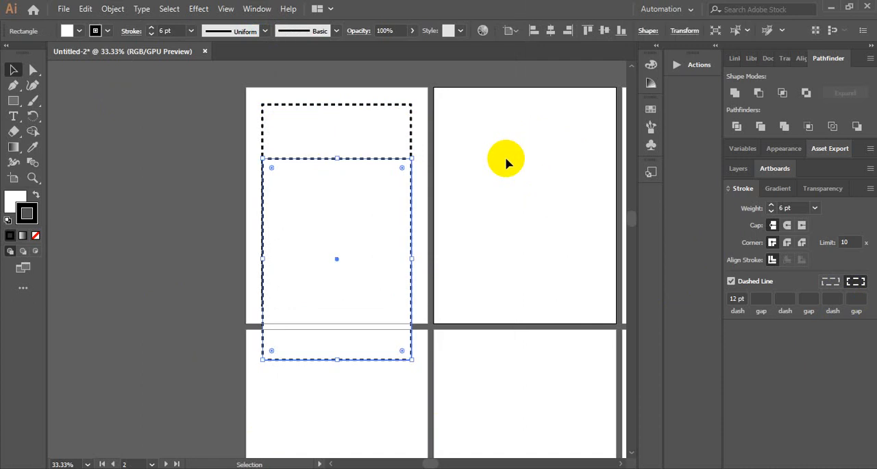
{"action": "key", "text": "ctrl+z"}
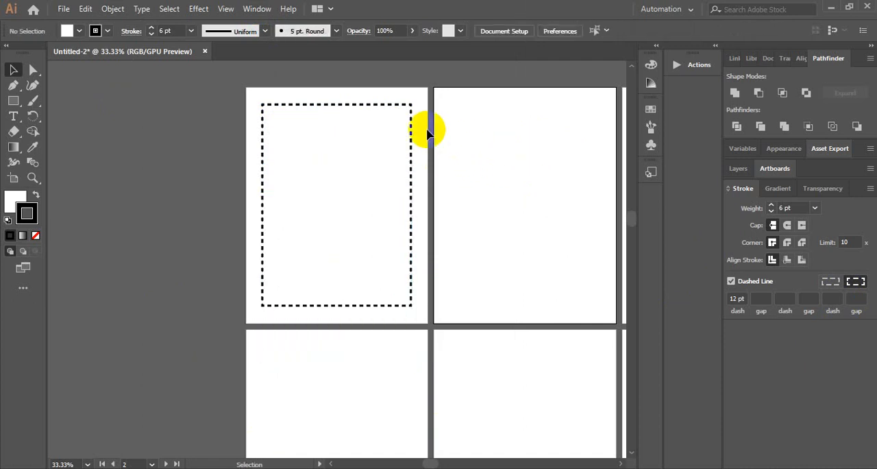
{"action": "left_click", "coordinate": [388, 109]}
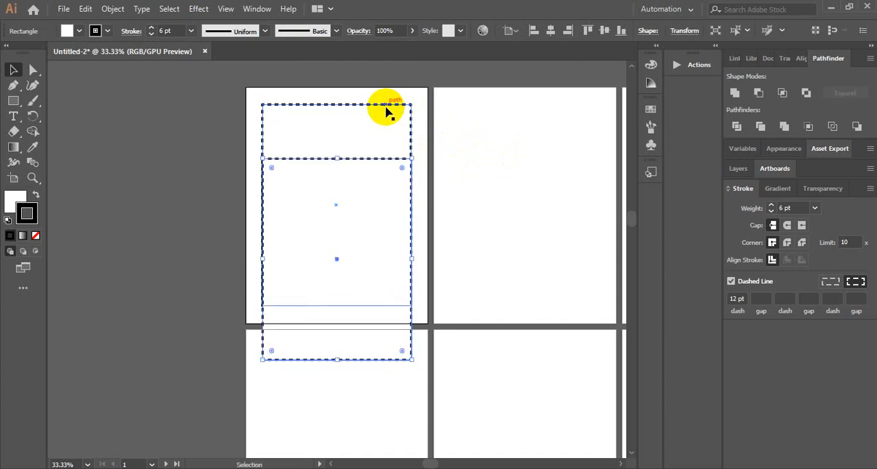
{"action": "key", "text": "ctrl+z"}
Paste the copied dashed border in the same position on all artboards
{"action": "right_click", "coordinate": [386, 112]}
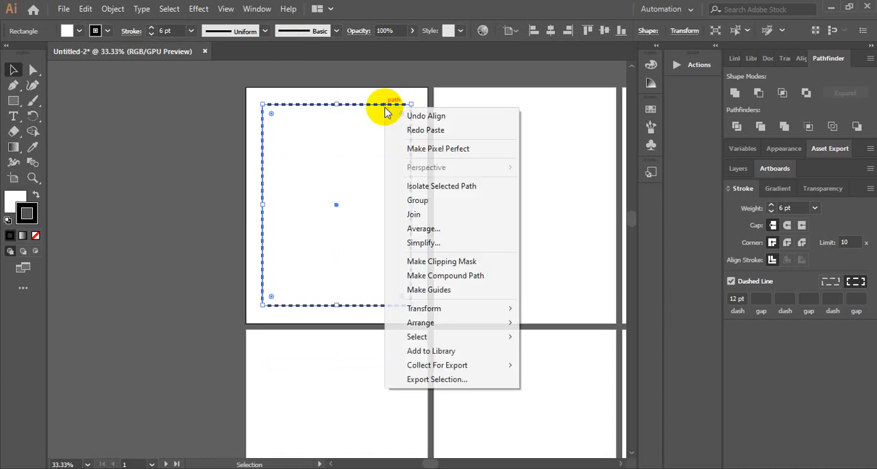
{"action": "left_click", "coordinate": [63, 9]}
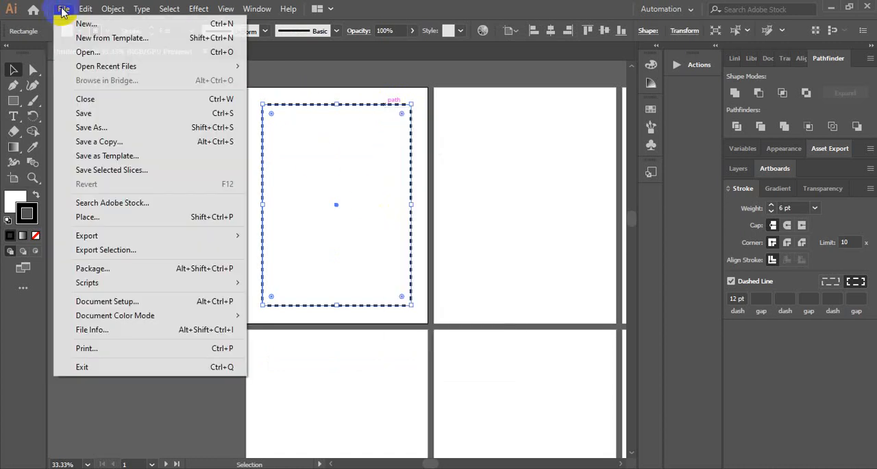
{"action": "left_click", "coordinate": [348, 120]}
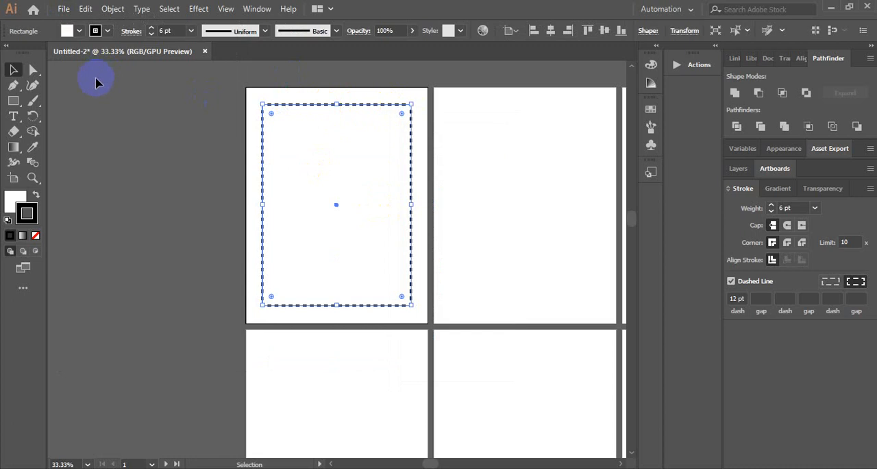
{"action": "left_click", "coordinate": [126, 10]}
{"action": "mouse_move", "coordinate": [86, 9]}
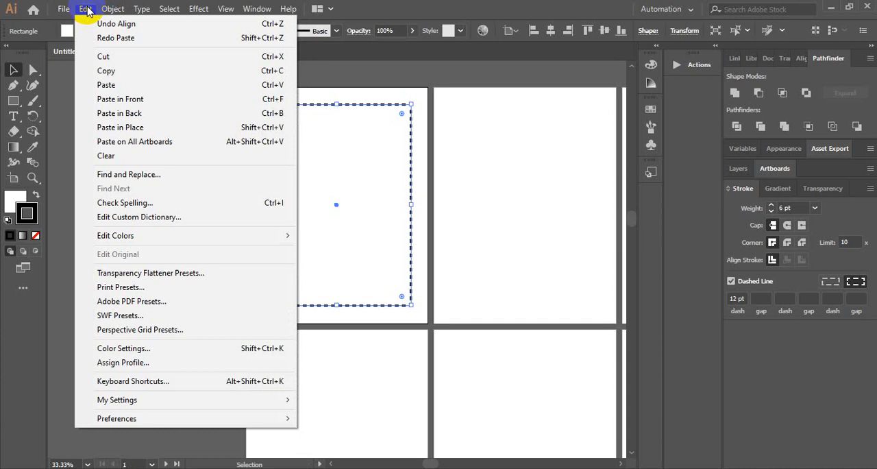
{"action": "left_click", "coordinate": [142, 150]}
Check the dashed borders across the rows and columns of artboards
{"action": "scroll", "coordinate": [457, 216], "scroll_direction": "down", "scroll_amount": 4}
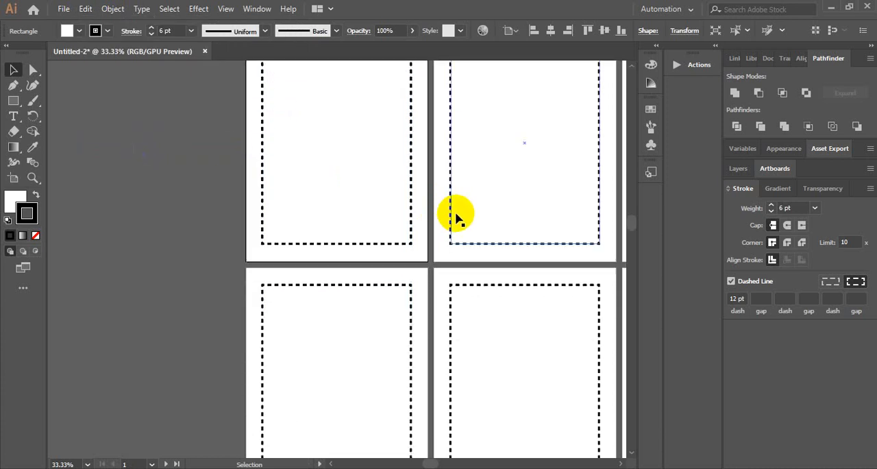
{"action": "scroll", "coordinate": [470, 207], "scroll_direction": "down", "scroll_amount": 2}
{"action": "scroll", "coordinate": [472, 209], "scroll_direction": "down", "scroll_amount": 2}
{"action": "left_click_drag", "start_coordinate": [398, 232], "coordinate": [553, 402]}
{"action": "left_click", "coordinate": [523, 250]}
{"action": "left_click_drag", "start_coordinate": [314, 224], "coordinate": [317, 197]}
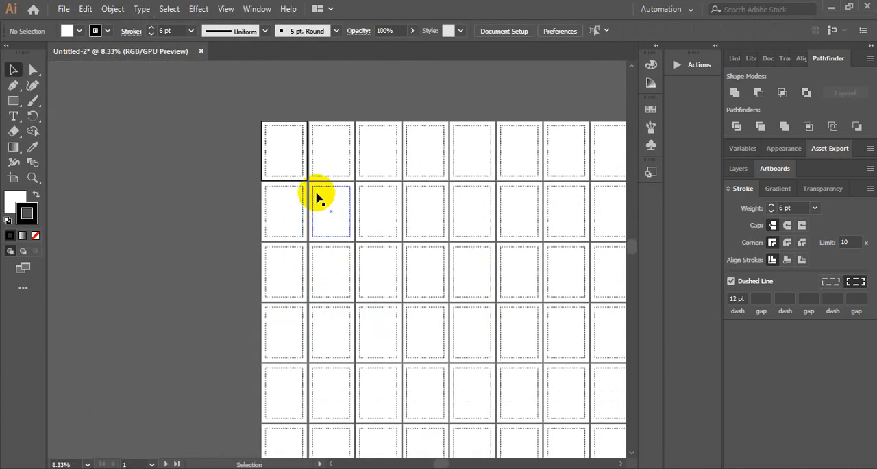
{"action": "scroll", "coordinate": [317, 197], "scroll_direction": "up", "scroll_amount": 3}
{"action": "left_click_drag", "start_coordinate": [262, 136], "coordinate": [376, 295]}
{"action": "left_click_drag", "start_coordinate": [308, 128], "coordinate": [329, 229]}
{"action": "scroll", "coordinate": [330, 267], "scroll_direction": "up", "scroll_amount": 1}
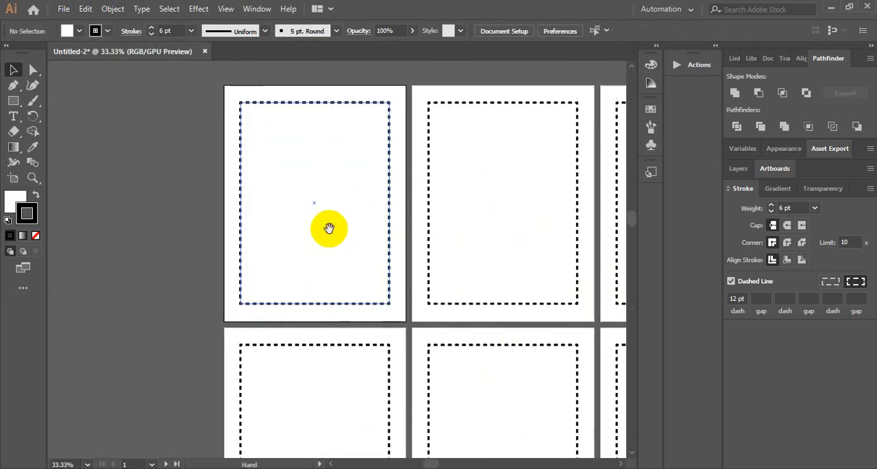
Add the text "this book belong to" at about 50.69 pt inside the lower half of the first artboard's border
{"action": "key", "text": "t"}
{"action": "left_click", "coordinate": [151, 195]}
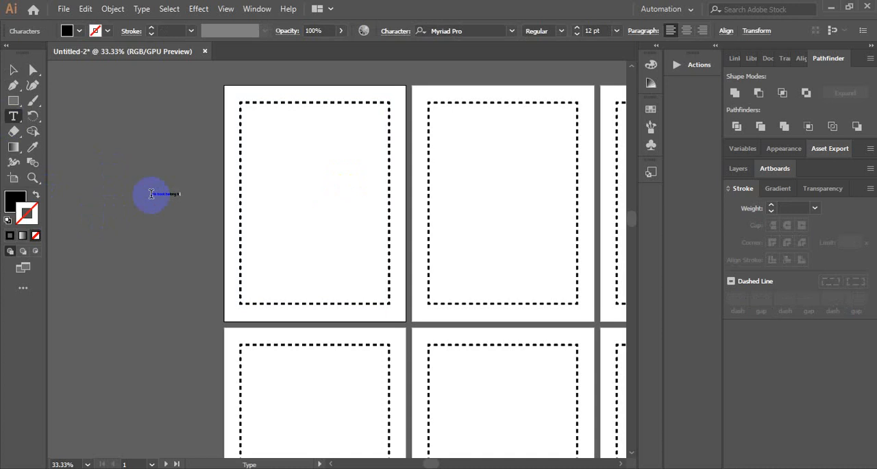
{"action": "left_click", "coordinate": [12, 71]}
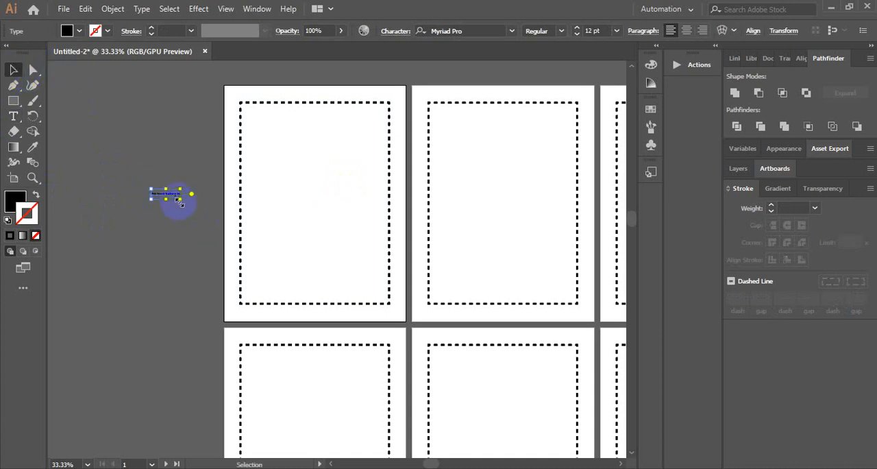
{"action": "left_click_drag", "start_coordinate": [182, 203], "coordinate": [221, 244]}
{"action": "left_click_drag", "start_coordinate": [180, 192], "coordinate": [348, 234]}
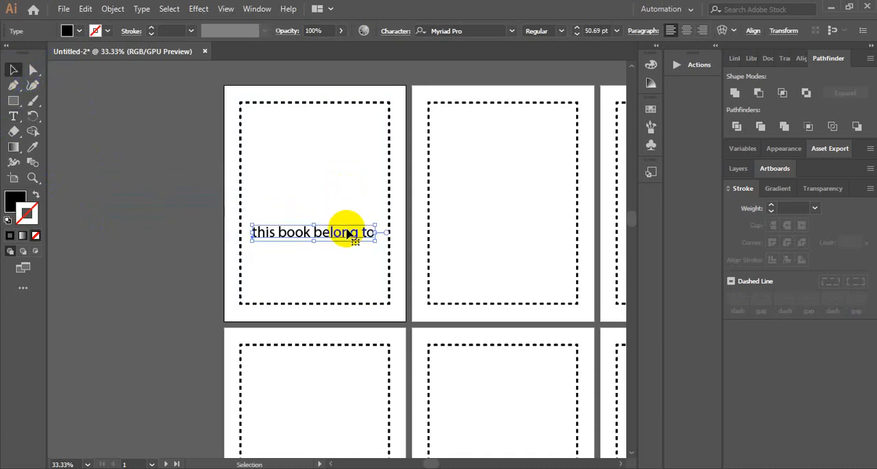
Change the "this book belong to" text to uppercase and set its font to Gorgeous SANS
{"action": "left_click", "coordinate": [142, 9]}
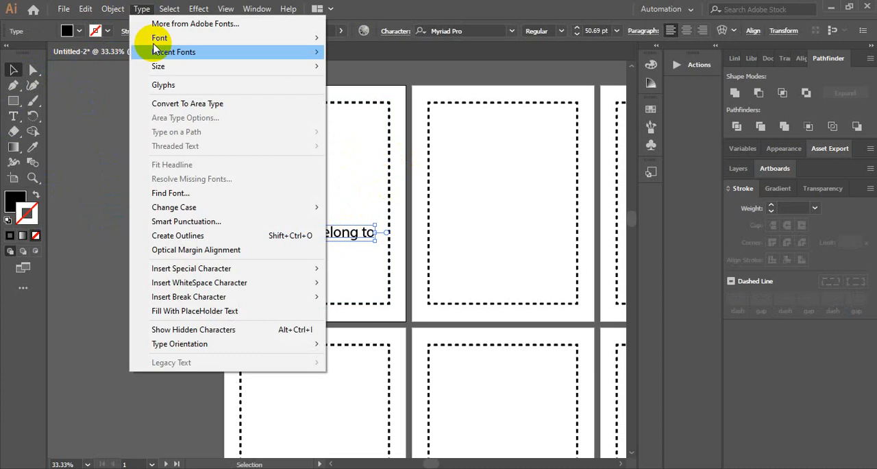
{"action": "mouse_move", "coordinate": [251, 207]}
{"action": "left_click", "coordinate": [357, 214]}
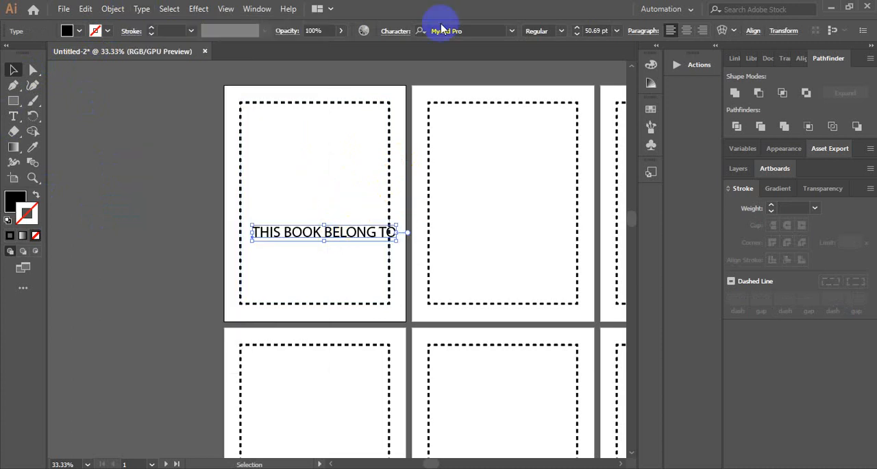
{"action": "left_click", "coordinate": [513, 32]}
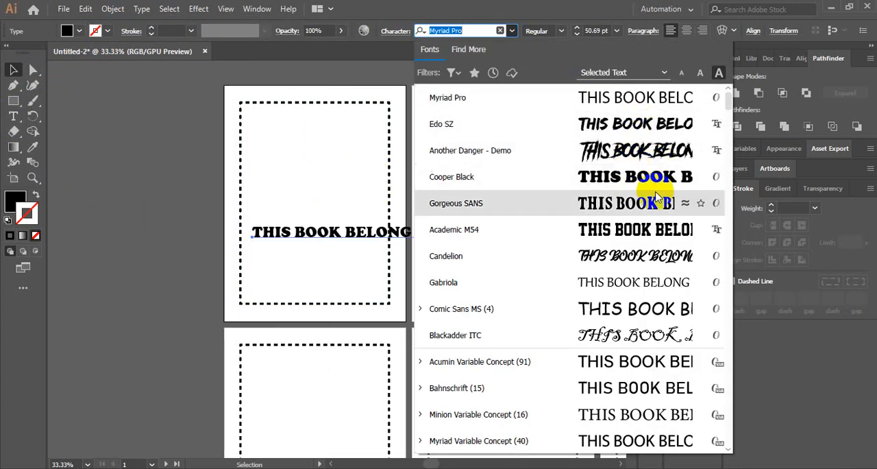
{"action": "left_click", "coordinate": [596, 200]}
Reduce the ownership text to about 45.45 pt so it fits inside the border, and center it horizontally on the artboard
{"action": "left_click_drag", "start_coordinate": [346, 235], "coordinate": [337, 245]}
{"action": "key", "text": "ctrl+plus"}
{"action": "key", "text": "ctrl+plus"}
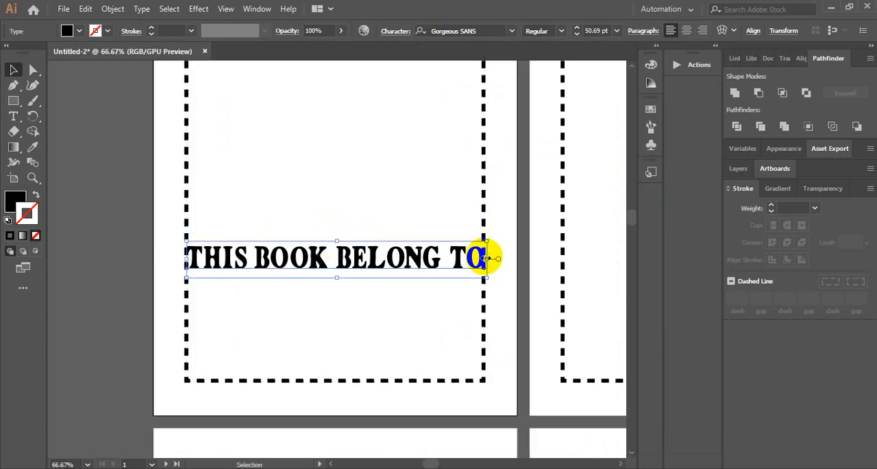
{"action": "left_click_drag", "start_coordinate": [486, 240], "coordinate": [484, 244]}
{"action": "left_click", "coordinate": [54, 245]}
{"action": "left_click", "coordinate": [330, 273]}
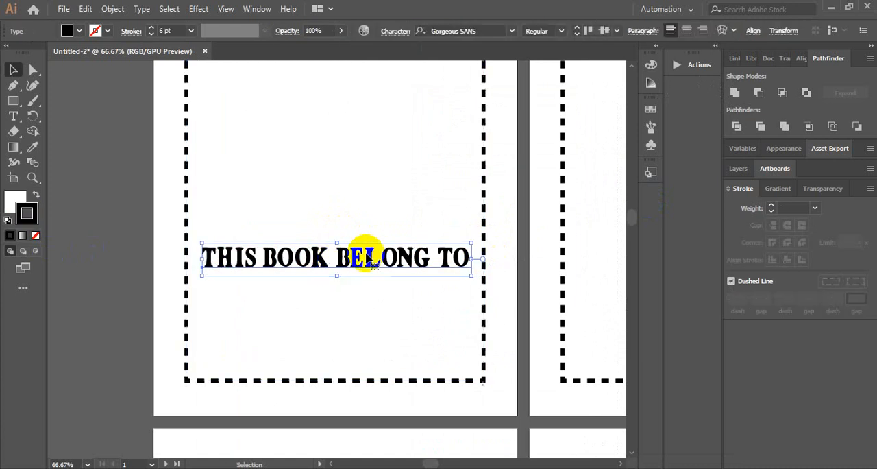
{"action": "left_click", "coordinate": [753, 31]}
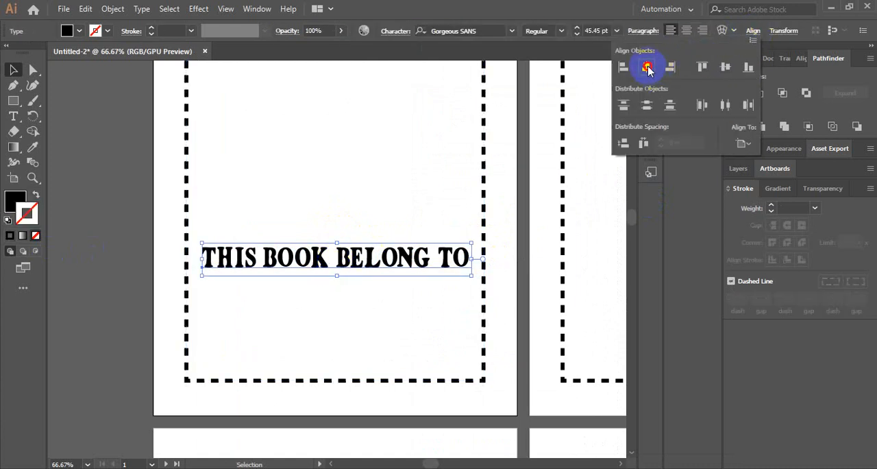
{"action": "left_click", "coordinate": [648, 67]}
Move the "THIS BOOK BELONG TO" text slightly lower inside the border
{"action": "left_click", "coordinate": [128, 213]}
{"action": "scroll", "coordinate": [126, 214], "scroll_direction": "down", "scroll_amount": 1}
{"action": "left_click", "coordinate": [119, 214]}
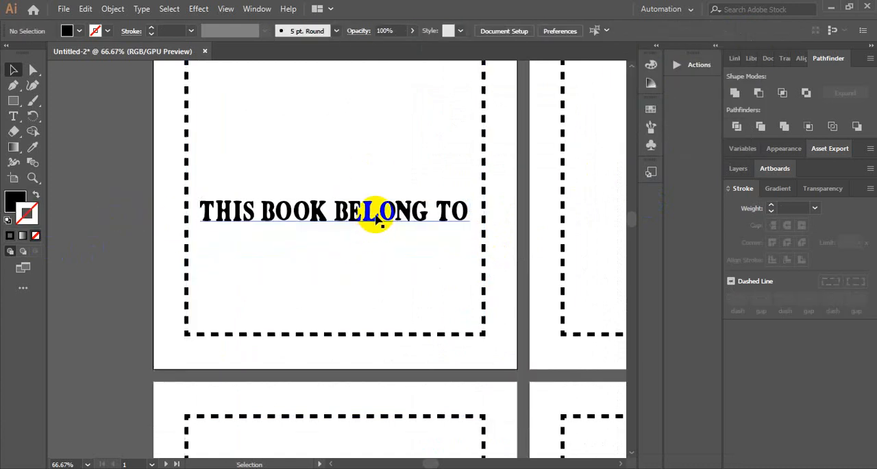
{"action": "left_click_drag", "start_coordinate": [376, 217], "coordinate": [373, 228]}
{"action": "left_click", "coordinate": [59, 245]}
Draw a horizontal line as wide as the text just below "THIS BOOK BELONG TO" and give it a 4 pt stroke
{"action": "scroll", "coordinate": [57, 244], "scroll_direction": "down", "scroll_amount": 1}
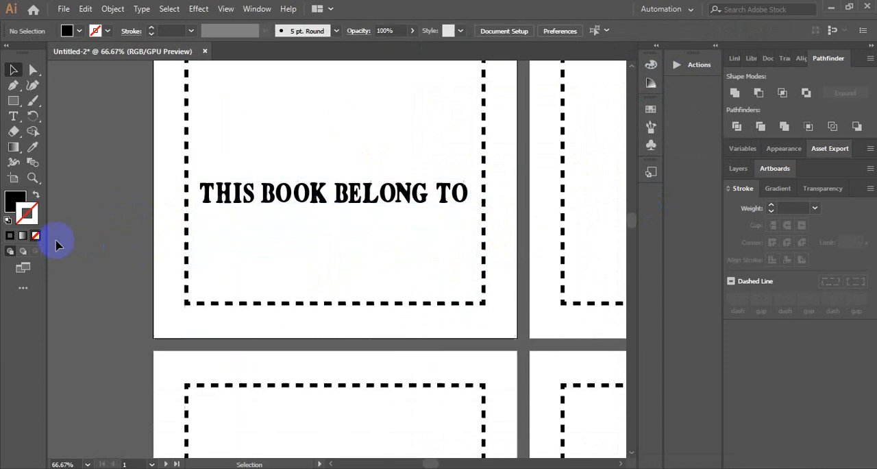
{"action": "scroll", "coordinate": [57, 244], "scroll_direction": "down", "scroll_amount": 1}
{"action": "left_click_drag", "start_coordinate": [13, 101], "coordinate": [48, 161]}
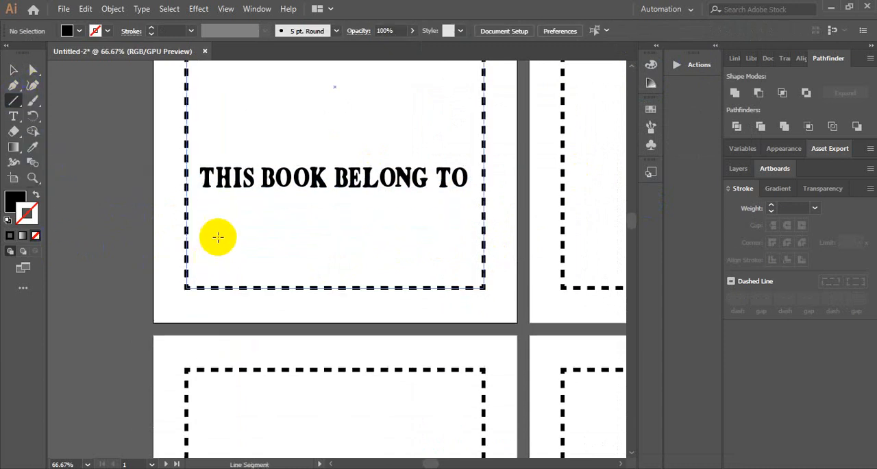
{"action": "left_click_drag", "start_coordinate": [200, 215], "coordinate": [467, 215]}
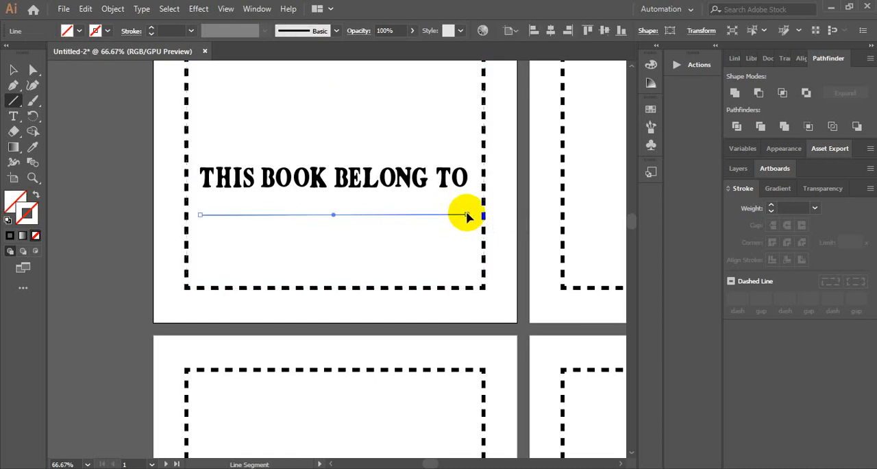
{"action": "left_click", "coordinate": [13, 69]}
{"action": "left_click", "coordinate": [199, 30]}
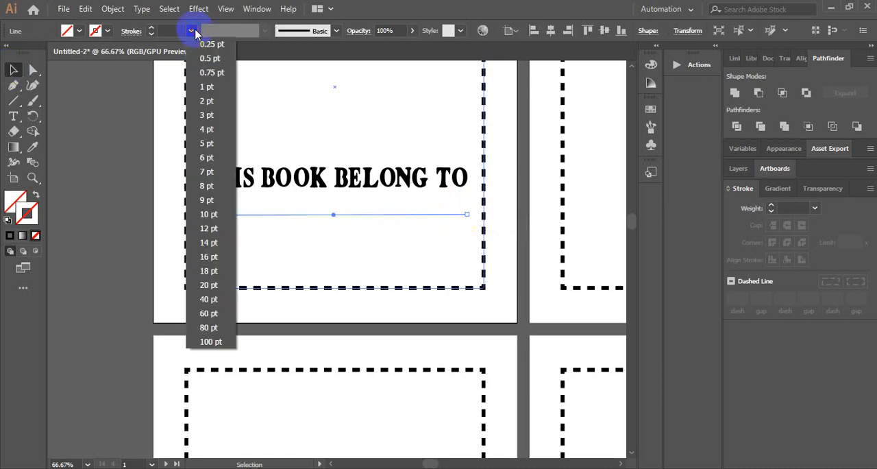
{"action": "left_click", "coordinate": [216, 127]}
{"action": "left_click", "coordinate": [180, 142]}
Duplicate the writing line a short distance straight below the first one
{"action": "scroll", "coordinate": [113, 173], "scroll_direction": "down", "scroll_amount": 3}
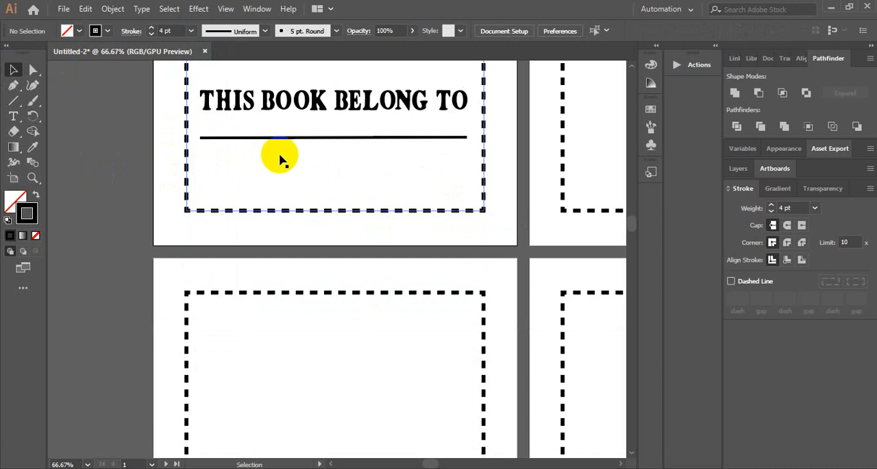
{"action": "left_click", "coordinate": [325, 138]}
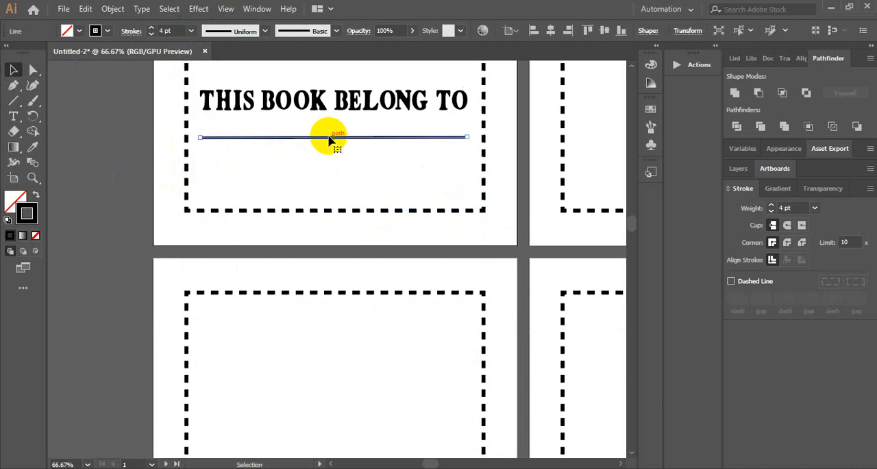
{"action": "left_click_drag", "start_coordinate": [329, 139], "coordinate": [329, 169]}
{"action": "left_click", "coordinate": [117, 157]}
Review the ownership page layout and the empty bordered artboards beside and below it
{"action": "scroll", "coordinate": [86, 158], "scroll_direction": "up", "scroll_amount": 6}
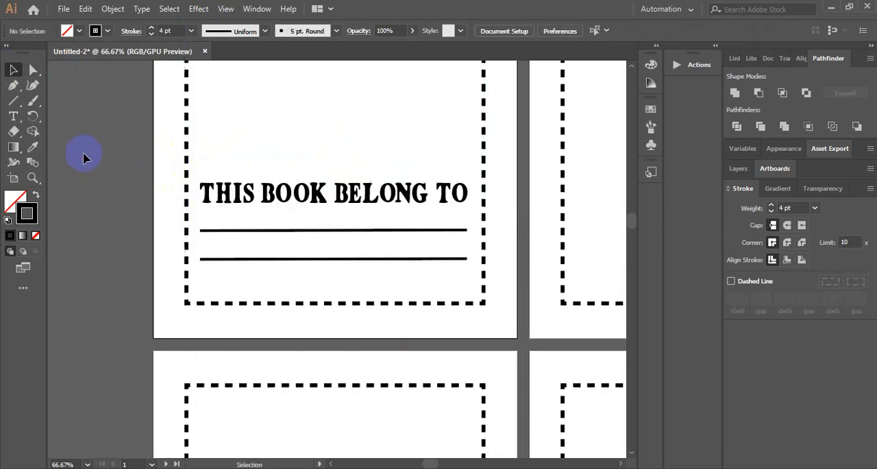
{"action": "key", "text": "ctrl+minus"}
{"action": "key", "text": "ctrl+minus"}
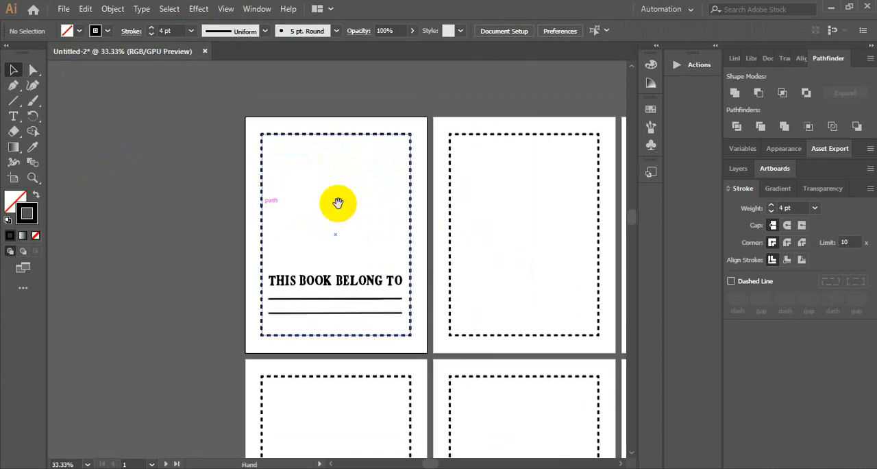
{"action": "left_click_drag", "start_coordinate": [338, 201], "coordinate": [109, 154]}
{"action": "left_click", "coordinate": [163, 203]}
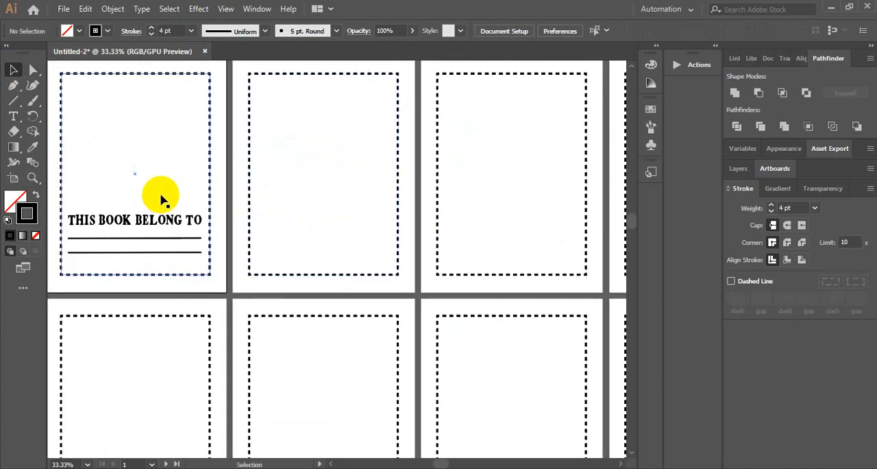
{"action": "scroll", "coordinate": [411, 206], "scroll_direction": "up", "scroll_amount": 1}
{"action": "scroll", "coordinate": [411, 205], "scroll_direction": "down", "scroll_amount": 2}
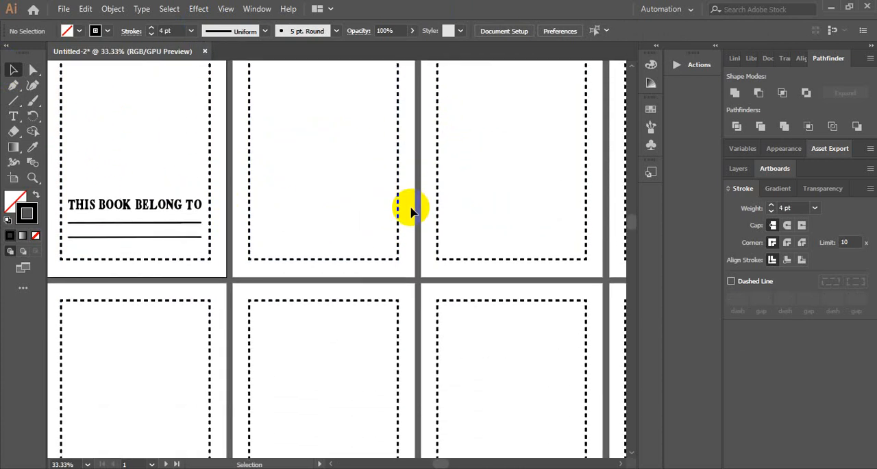
{"action": "scroll", "coordinate": [411, 209], "scroll_direction": "up", "scroll_amount": 3}
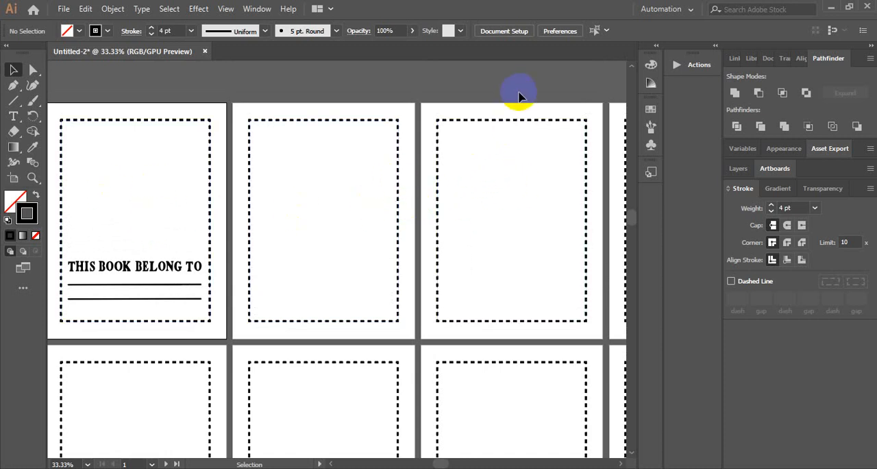
{"action": "left_click_drag", "start_coordinate": [520, 97], "coordinate": [453, 112]}
Switch to the EPS folder in File Explorer and open the Mandala (1) file in Illustrator
{"action": "left_click", "coordinate": [333, 467]}
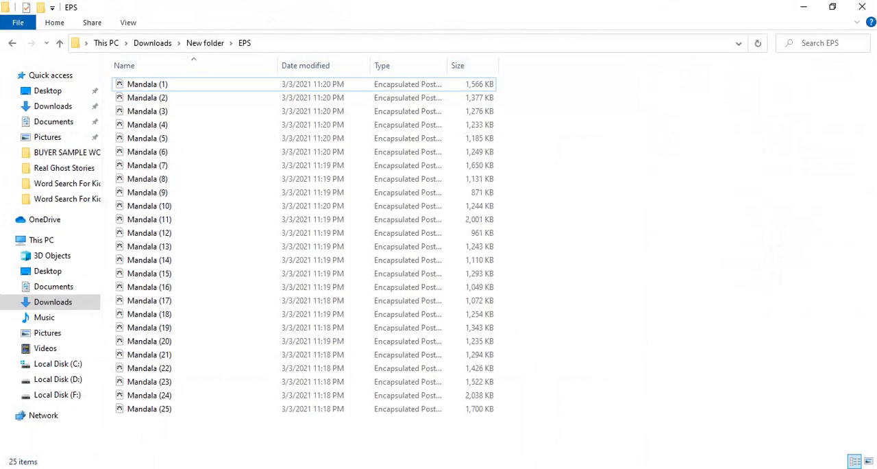
{"action": "double_click", "coordinate": [156, 85]}
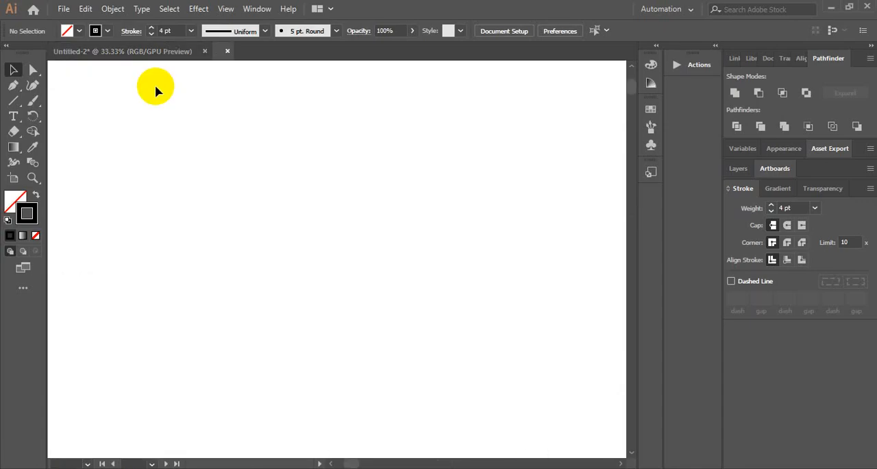
Open the Mandala (2) and Mandala (3) files from the EPS folder in Illustrator
{"action": "scroll", "coordinate": [249, 139], "scroll_direction": "down", "scroll_amount": 2}
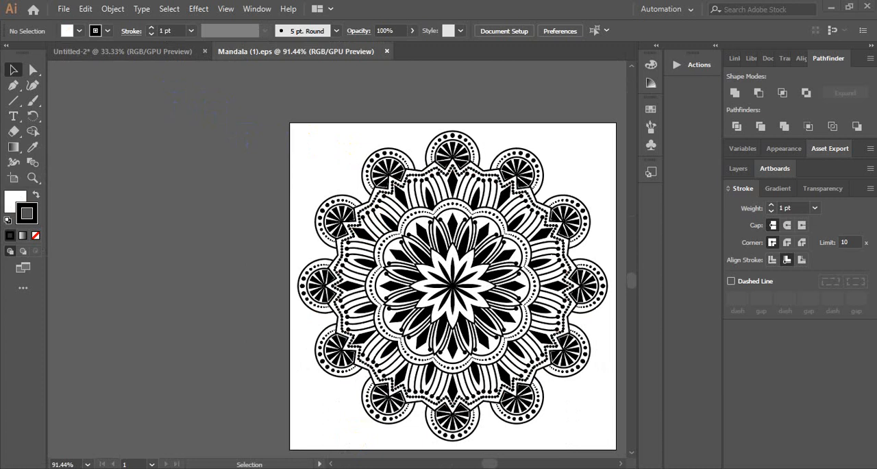
{"action": "key", "text": "alt+Tab"}
{"action": "double_click", "coordinate": [141, 98]}
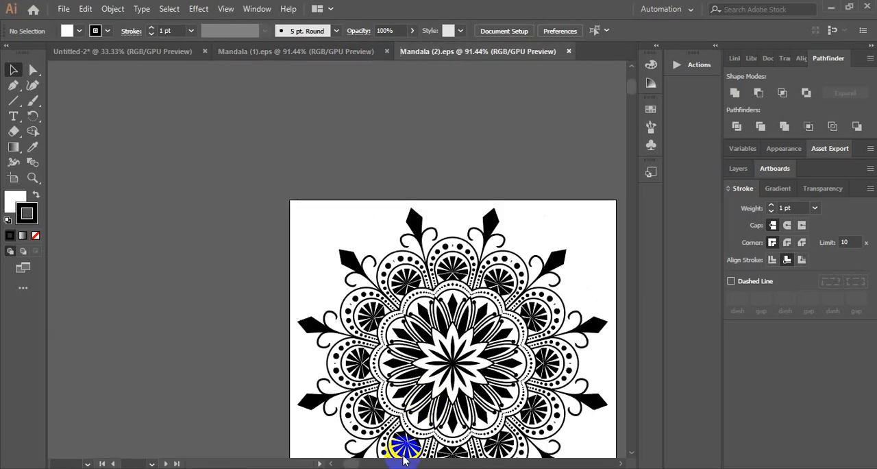
{"action": "left_click", "coordinate": [374, 468]}
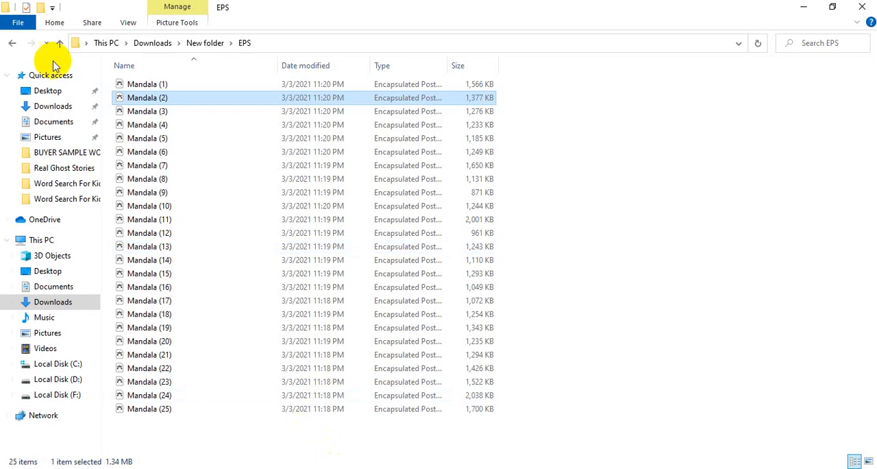
{"action": "double_click", "coordinate": [142, 111]}
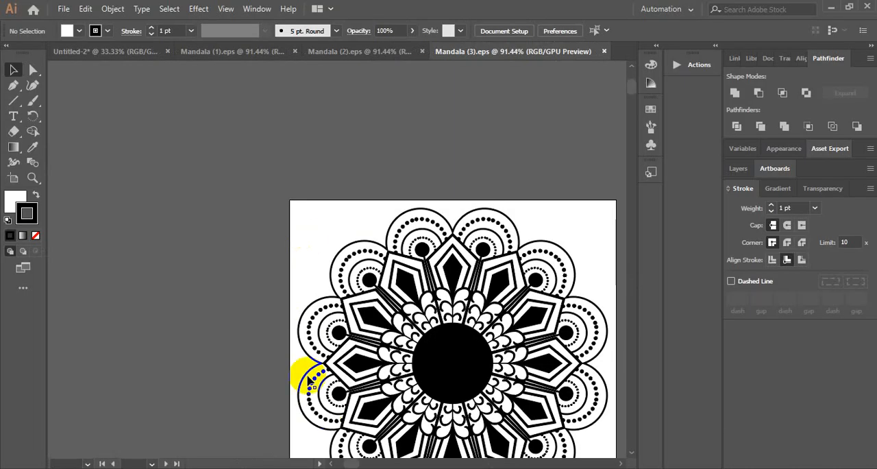
Leave the EPS folder and look over the opened Mandala (3), Mandala (2) and Mandala (1) artwork in Illustrator
{"action": "key", "text": "alt+Tab"}
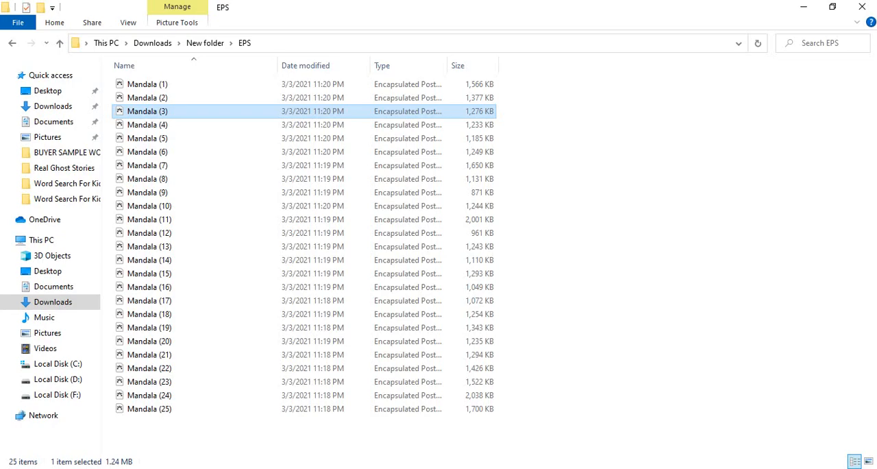
{"action": "left_click", "coordinate": [60, 43]}
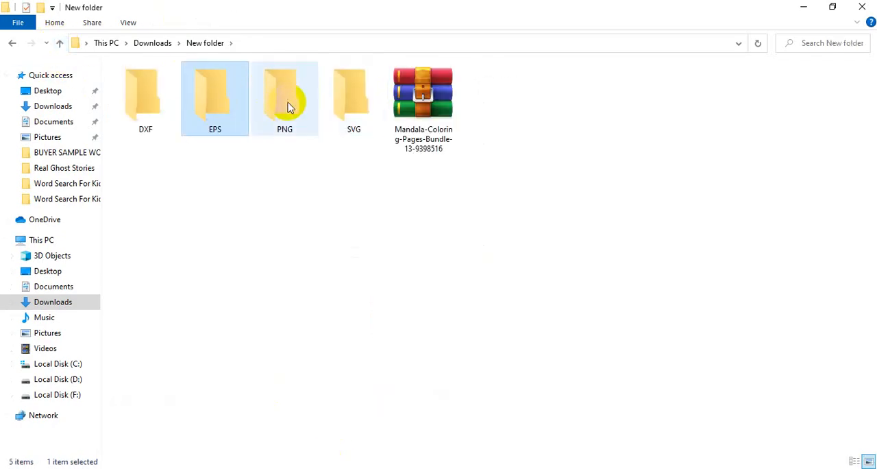
{"action": "left_click", "coordinate": [804, 7]}
{"action": "scroll", "coordinate": [416, 167], "scroll_direction": "down", "scroll_amount": 3}
{"action": "left_click", "coordinate": [373, 53]}
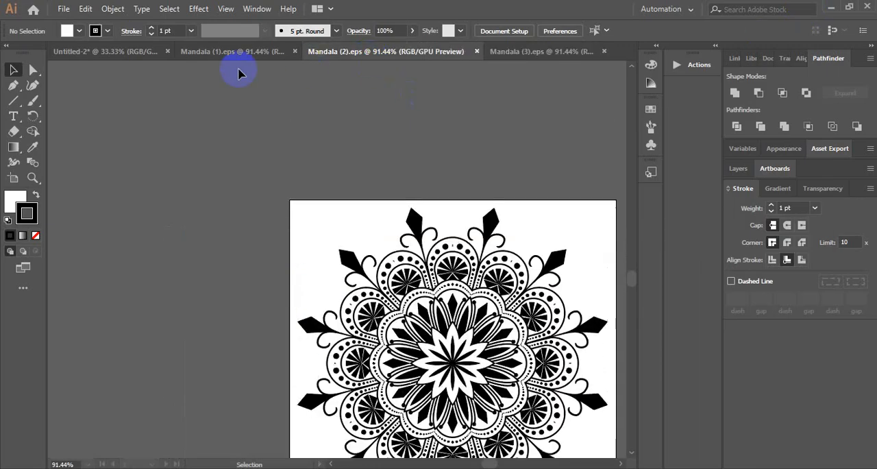
{"action": "left_click", "coordinate": [227, 52]}
{"action": "scroll", "coordinate": [456, 154], "scroll_direction": "down", "scroll_amount": 2}
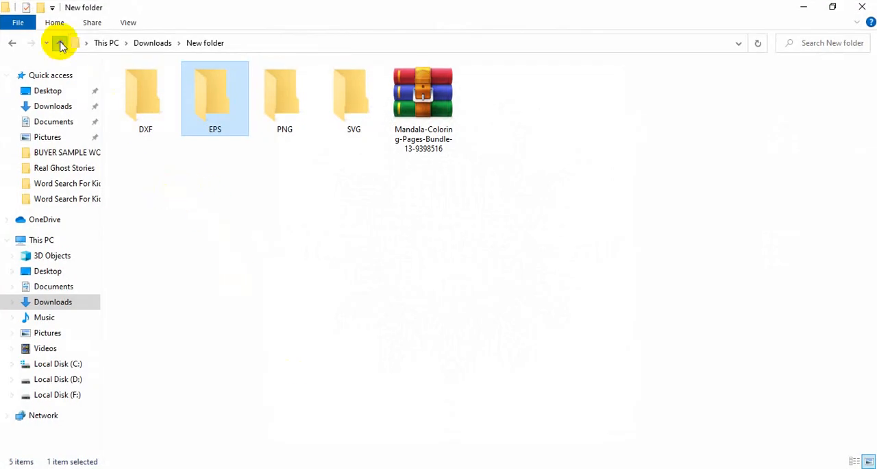
Create a new folder in Downloads and move the Mandala-Coloring-Page-954202 archive into it
{"action": "left_click", "coordinate": [60, 45]}
{"action": "right_click", "coordinate": [402, 102]}
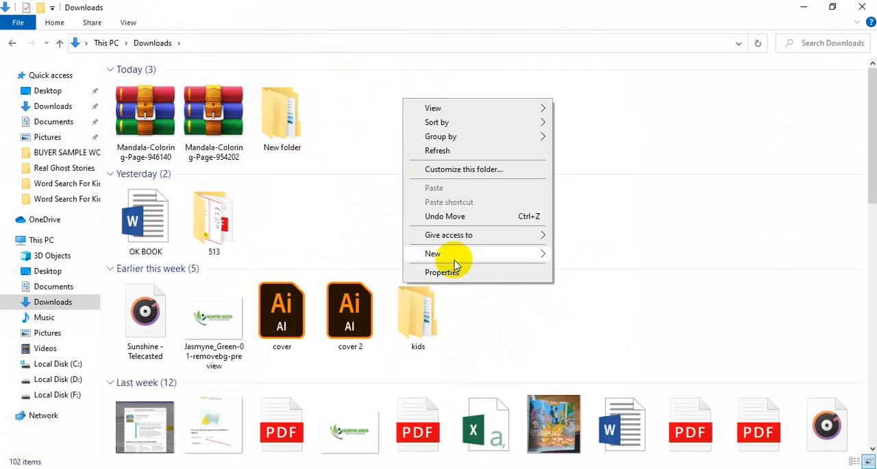
{"action": "mouse_move", "coordinate": [484, 260]}
{"action": "left_click", "coordinate": [583, 253]}
{"action": "left_click", "coordinate": [419, 109]}
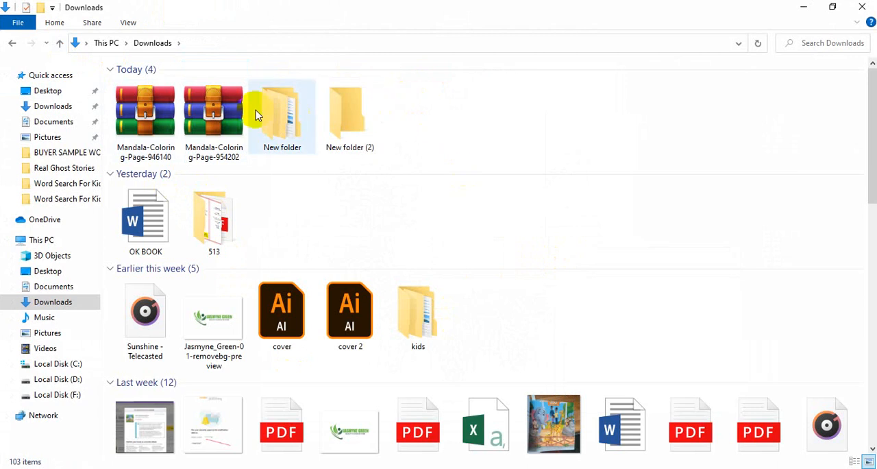
{"action": "left_click_drag", "start_coordinate": [213, 110], "coordinate": [349, 117]}
Extract the Mandala-Coloring-Page-954202 archive in its new folder and open the Mandala_027 EPS file in Illustrator
{"action": "double_click", "coordinate": [271, 111]}
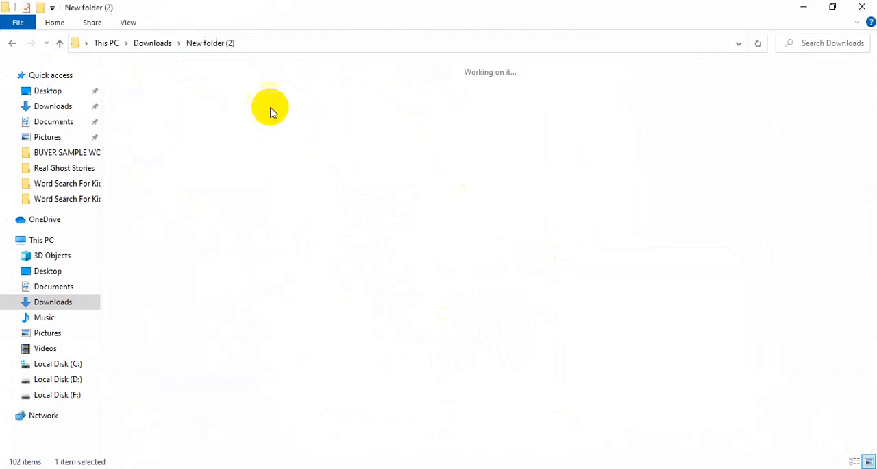
{"action": "right_click", "coordinate": [142, 90]}
{"action": "left_click", "coordinate": [201, 157]}
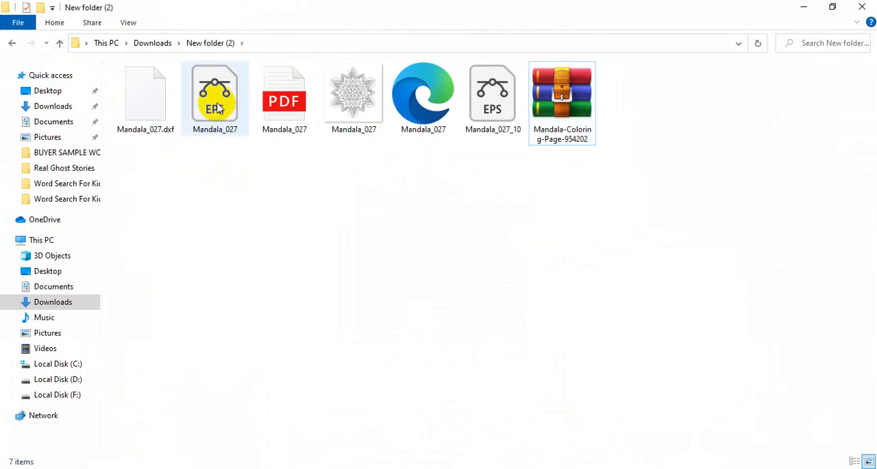
{"action": "double_click", "coordinate": [216, 103]}
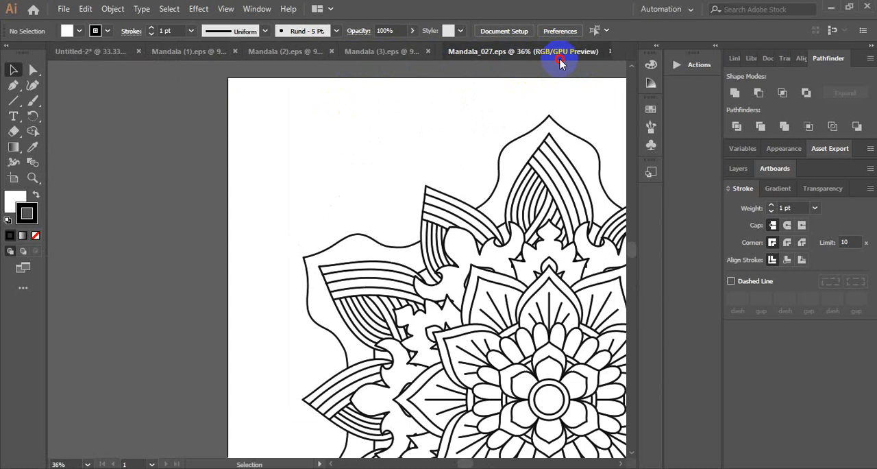
Bring the Mandala (1) artwork into the Untitled-2 document and center it horizontally and vertically on the third artboard
{"action": "left_click", "coordinate": [189, 53]}
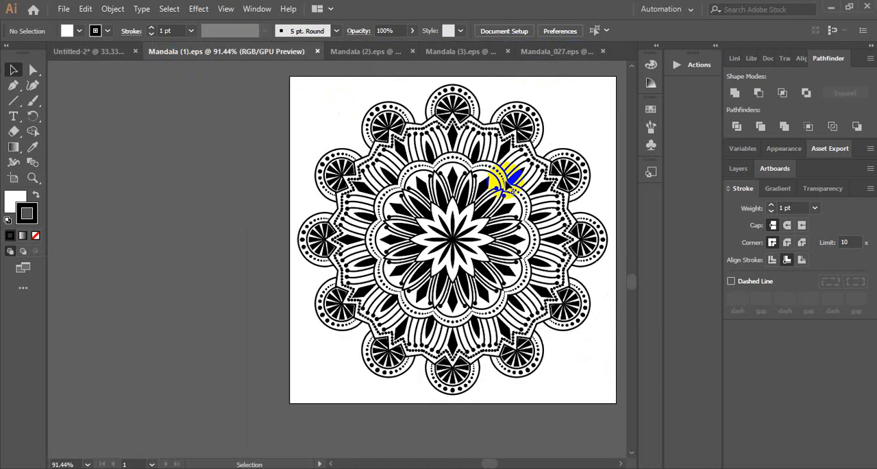
{"action": "left_click_drag", "start_coordinate": [508, 180], "coordinate": [426, 222]}
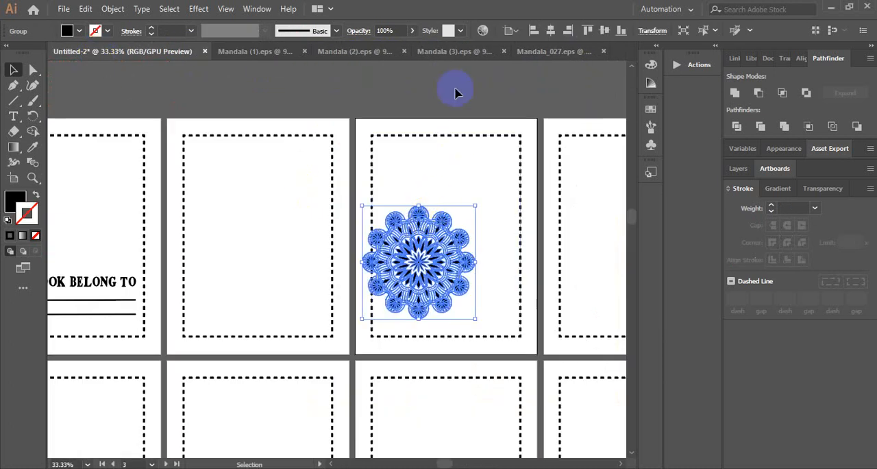
{"action": "left_click", "coordinate": [459, 103]}
{"action": "left_click", "coordinate": [470, 235]}
{"action": "left_click", "coordinate": [554, 30]}
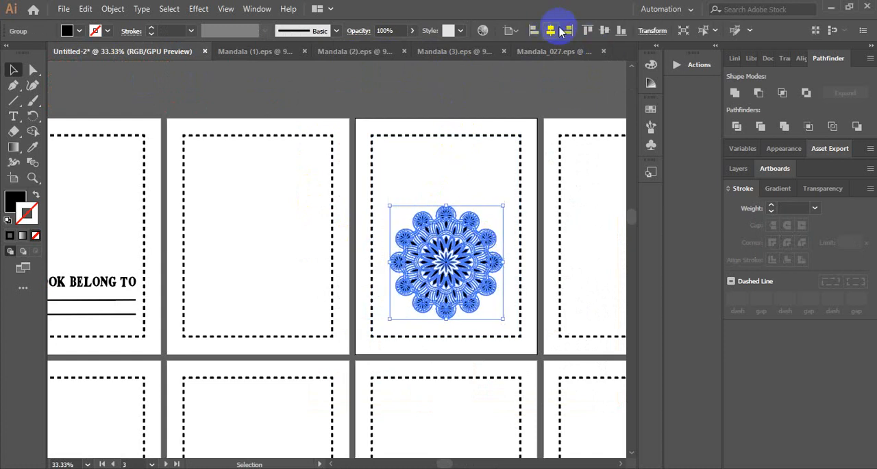
{"action": "left_click", "coordinate": [605, 30]}
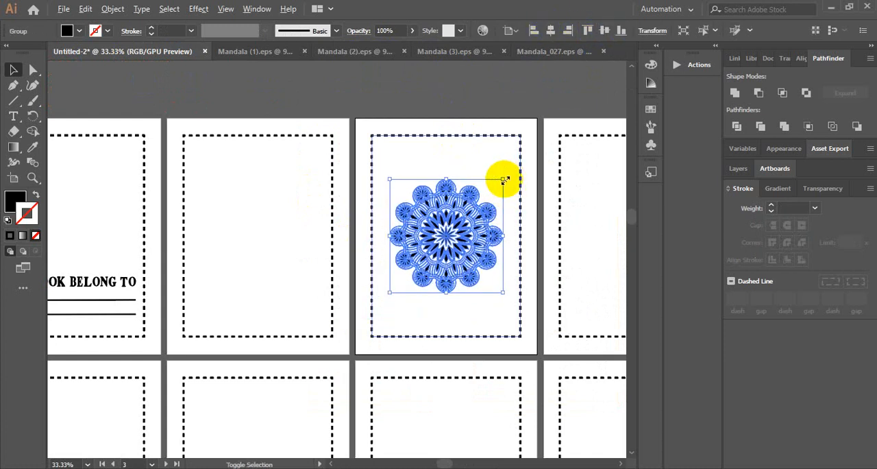
Enlarge the placed mandala slightly and proportionally from its center, keeping it inside the dashed border
{"action": "left_click_drag", "start_coordinate": [505, 179], "coordinate": [513, 168]}
{"action": "left_click", "coordinate": [532, 91]}
{"action": "scroll", "coordinate": [536, 93], "scroll_direction": "down", "scroll_amount": 2}
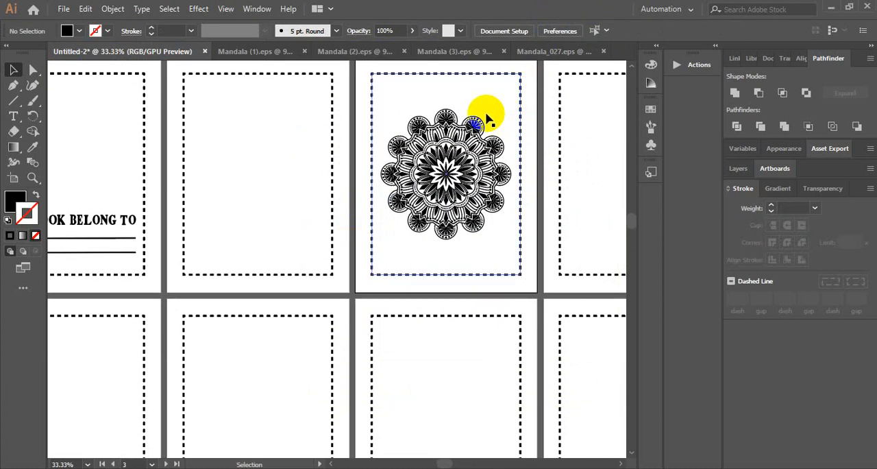
{"action": "left_click", "coordinate": [488, 121]}
{"action": "scroll", "coordinate": [499, 102], "scroll_direction": "up", "scroll_amount": 2}
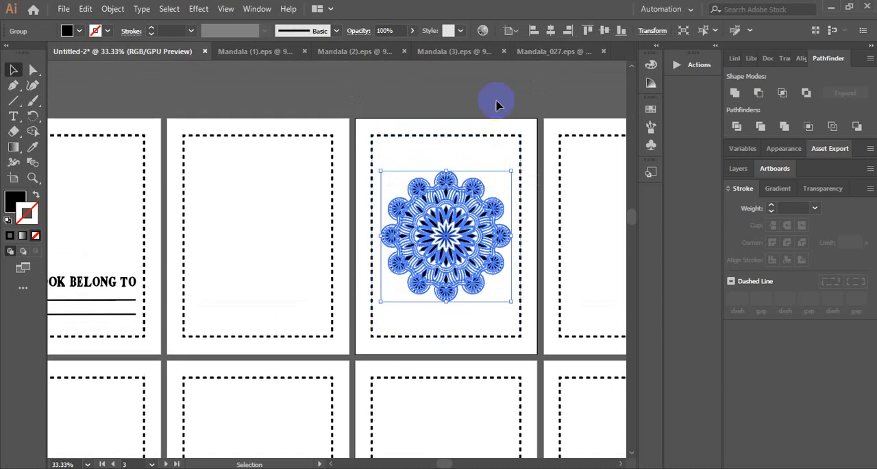
{"action": "left_click", "coordinate": [496, 103]}
Examine the Mandala_027 artwork by selecting individual petals and the whole design to check how its paths are grouped
{"action": "left_click", "coordinate": [542, 56]}
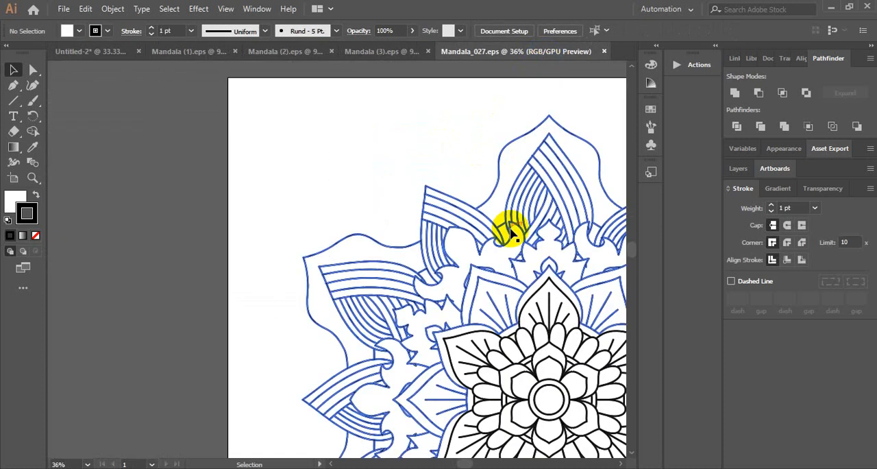
{"action": "scroll", "coordinate": [513, 229], "scroll_direction": "down", "scroll_amount": 4}
{"action": "left_click", "coordinate": [546, 247]}
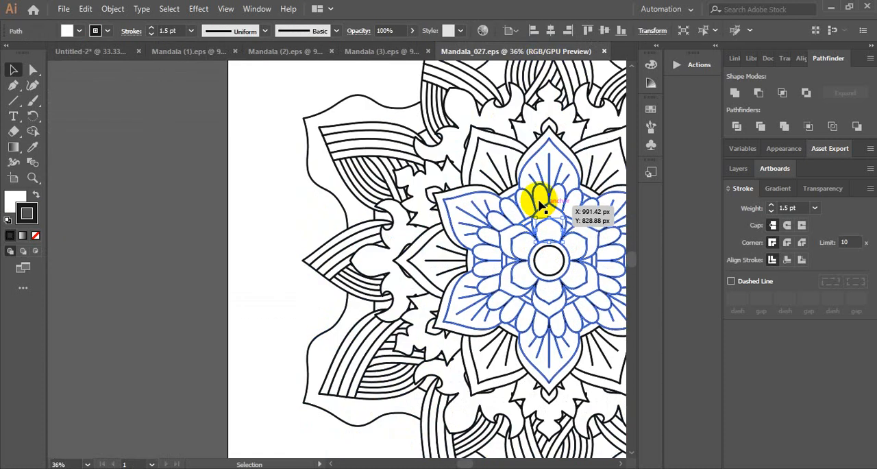
{"action": "left_click_drag", "start_coordinate": [541, 199], "coordinate": [553, 182]}
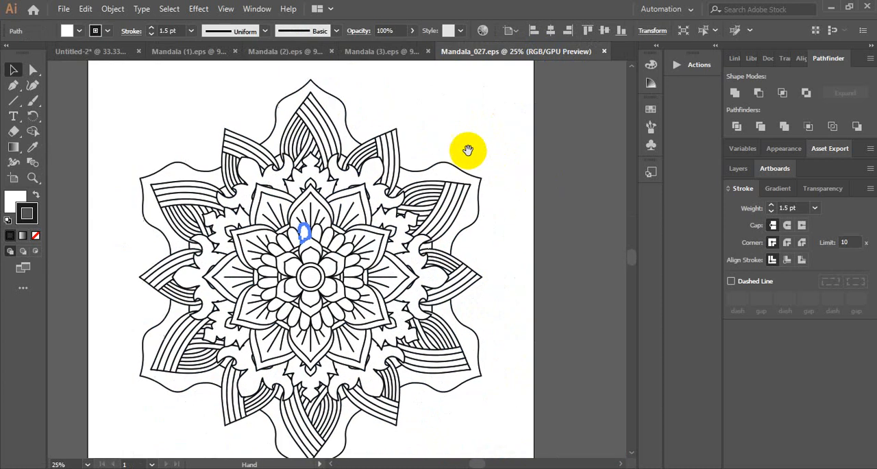
{"action": "left_click", "coordinate": [506, 154]}
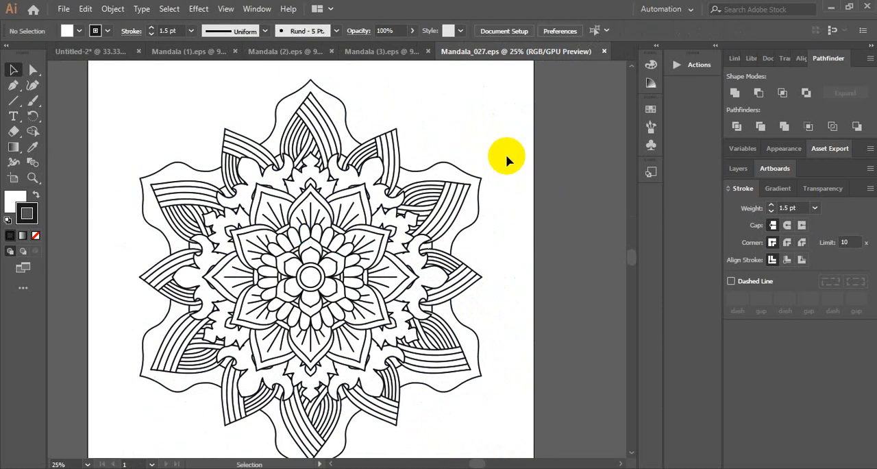
{"action": "key", "text": "ctrl+a"}
{"action": "right_click", "coordinate": [382, 162]}
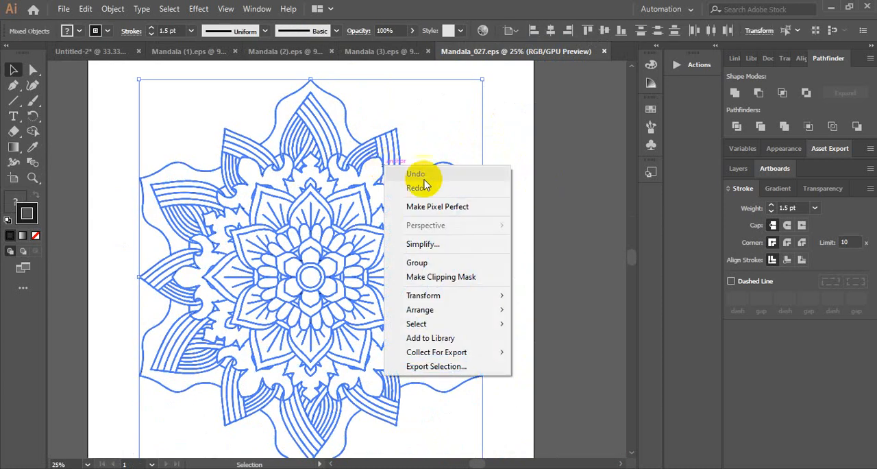
{"action": "left_click", "coordinate": [573, 238]}
{"action": "left_click", "coordinate": [374, 248]}
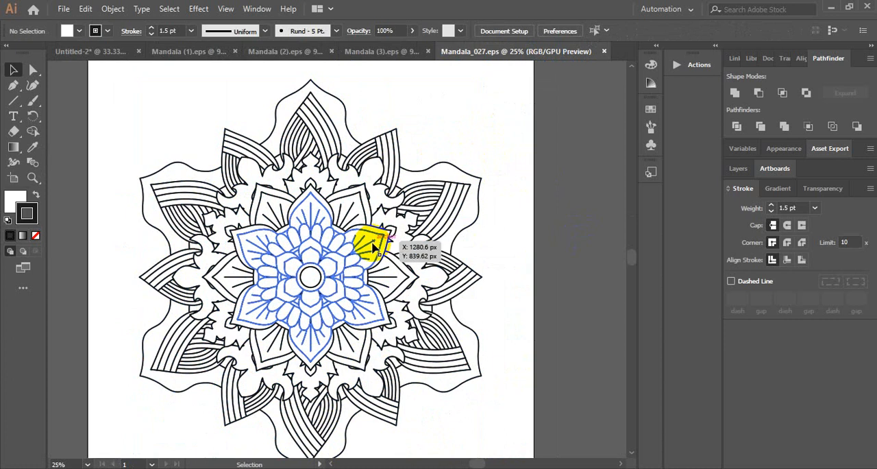
{"action": "left_click", "coordinate": [360, 241]}
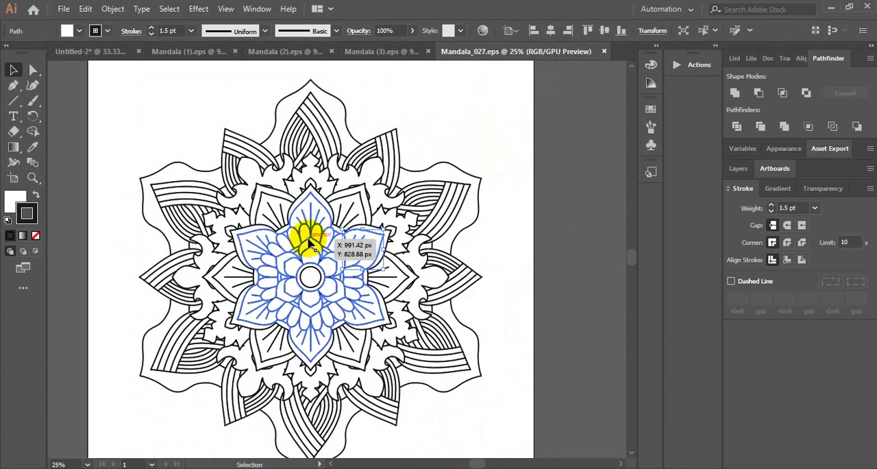
{"action": "left_click", "coordinate": [513, 244]}
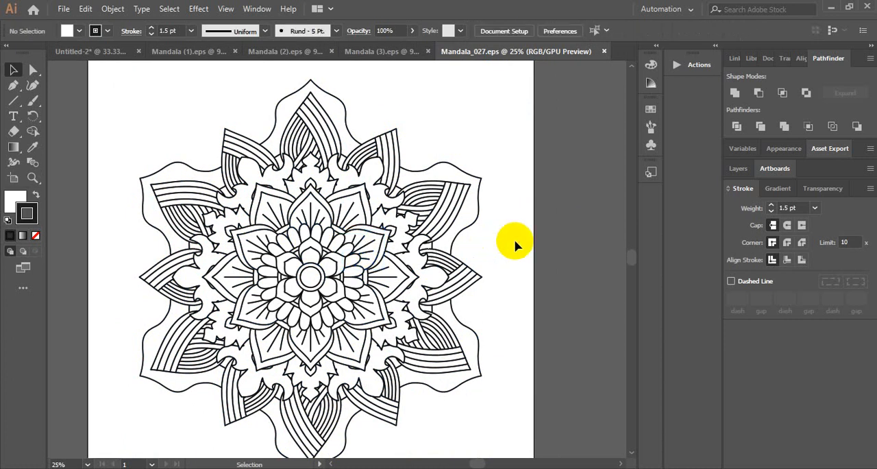
Group the entire Mandala_027 artwork and ungroup it again
{"action": "key", "text": "ctrl+a"}
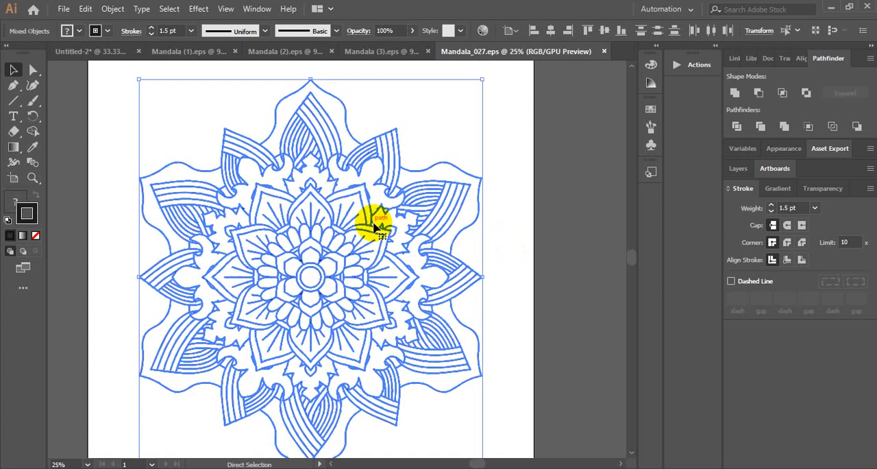
{"action": "key", "text": "ctrl+g"}
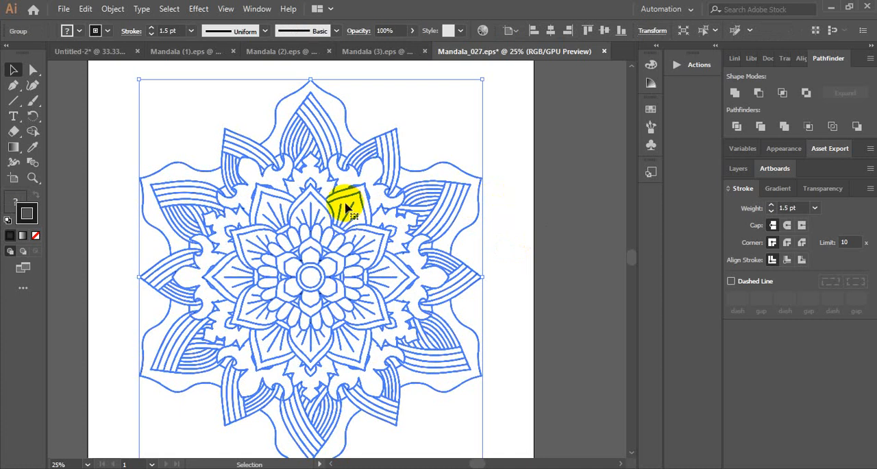
{"action": "left_click", "coordinate": [501, 202]}
{"action": "key", "text": "ctrl+a"}
{"action": "right_click", "coordinate": [411, 194]}
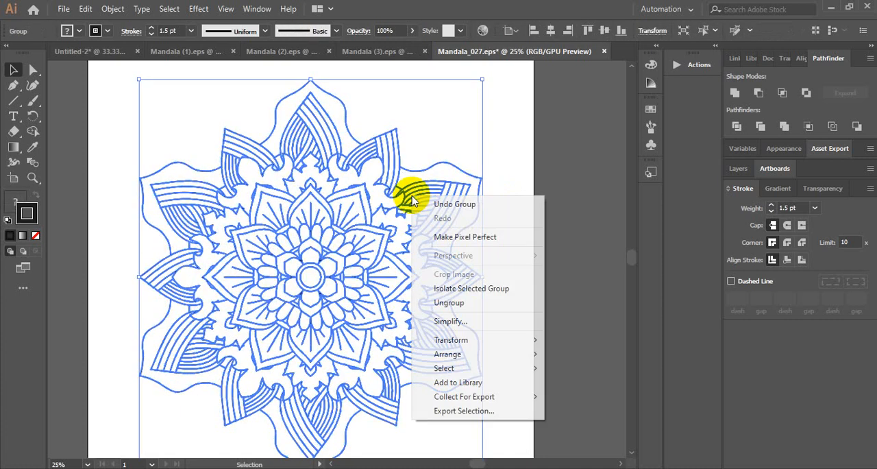
{"action": "left_click", "coordinate": [495, 302]}
{"action": "left_click", "coordinate": [561, 245]}
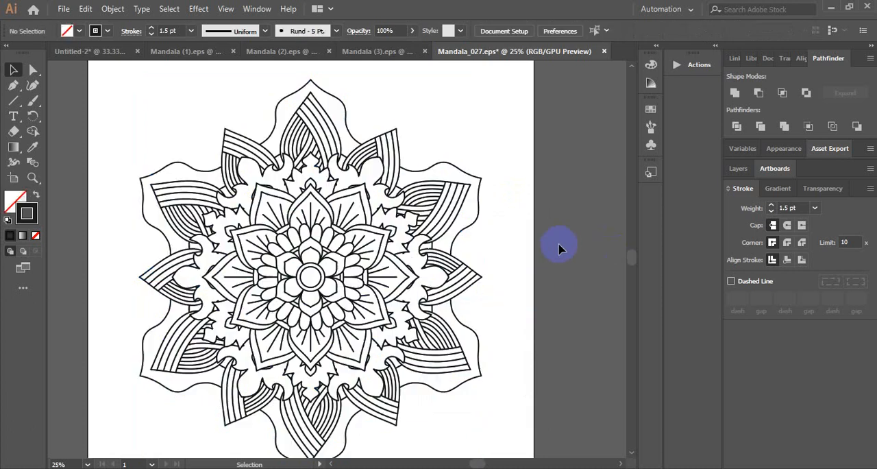
Select all of the Mandala_027 artwork and combine it into a single group
{"action": "key", "text": "ctrl+a"}
{"action": "right_click", "coordinate": [373, 185]}
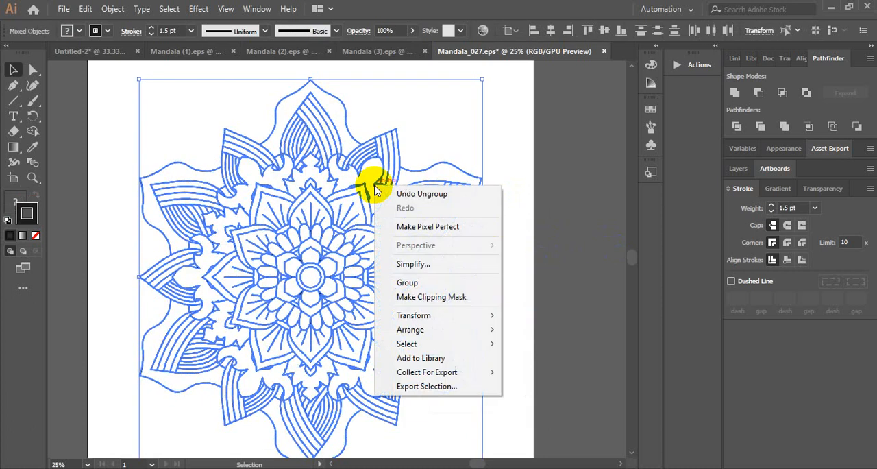
{"action": "left_click", "coordinate": [409, 283]}
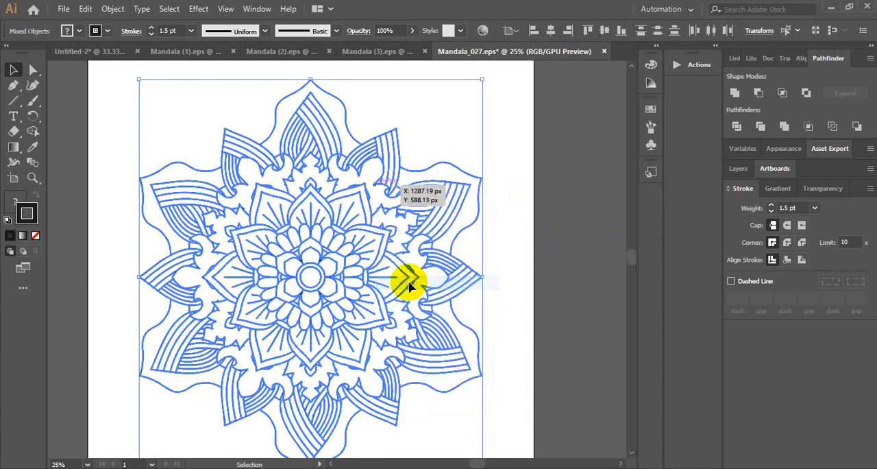
{"action": "left_click", "coordinate": [552, 245]}
Bring the grouped Mandala_027 artwork into the Untitled-2 coloring book document
{"action": "left_click_drag", "start_coordinate": [391, 216], "coordinate": [508, 193]}
{"action": "key", "text": "ctrl+minus"}
{"action": "scroll", "coordinate": [477, 251], "scroll_direction": "down", "scroll_amount": 1}
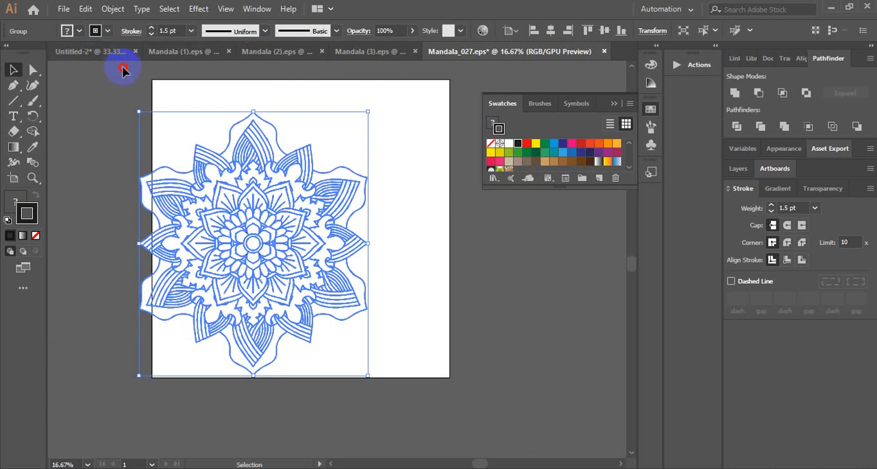
{"action": "left_click_drag", "start_coordinate": [262, 128], "coordinate": [107, 49]}
{"action": "left_click_drag", "start_coordinate": [495, 285], "coordinate": [496, 288]}
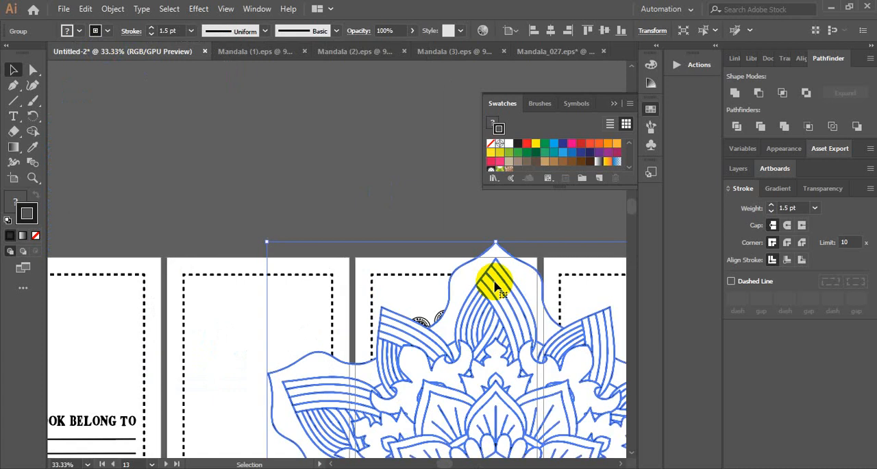
Scale the Mandala_027 group down proportionally until it is narrower than one artboard
{"action": "left_click_drag", "start_coordinate": [268, 242], "coordinate": [419, 366]}
{"action": "key", "text": "space"}
{"action": "left_click_drag", "start_coordinate": [560, 381], "coordinate": [382, 300]}
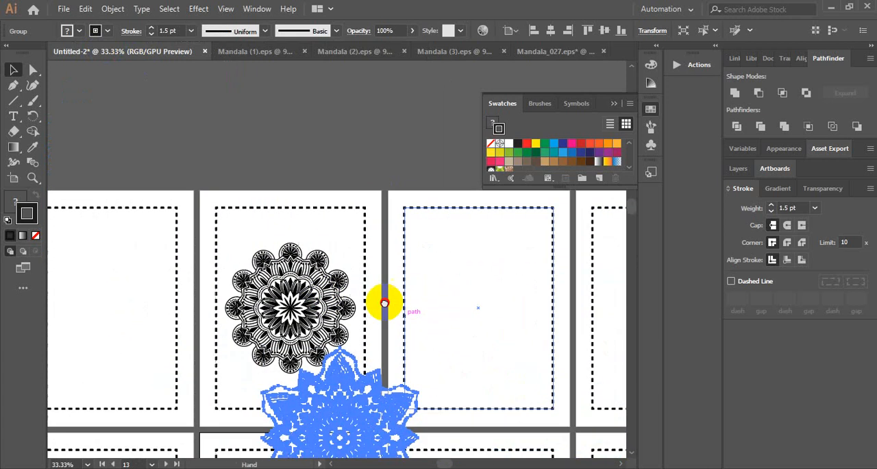
Try to shrink the Mandala_027 group to roughly a third of the page width and place it over the page's upper-right corner
{"action": "left_click_drag", "start_coordinate": [327, 326], "coordinate": [322, 153]}
{"action": "key", "text": "ctrl+plus"}
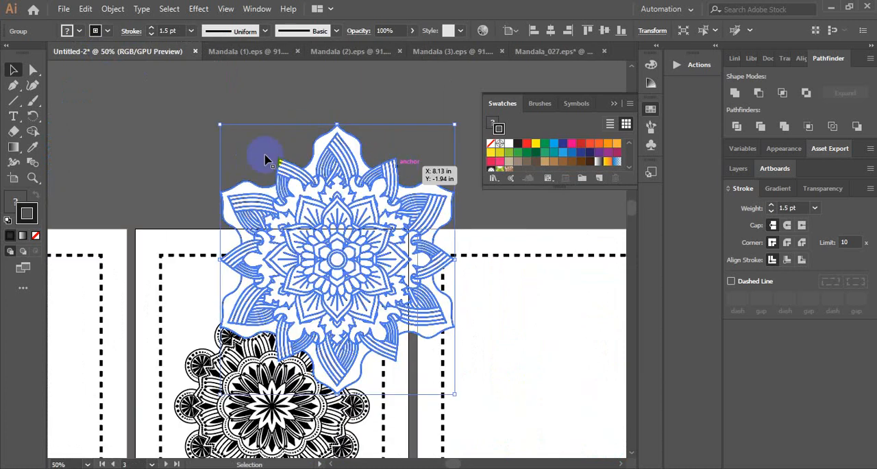
{"action": "left_click_drag", "start_coordinate": [218, 128], "coordinate": [278, 178]}
{"action": "left_click_drag", "start_coordinate": [331, 279], "coordinate": [348, 282]}
{"action": "left_click_drag", "start_coordinate": [409, 196], "coordinate": [400, 208]}
{"action": "left_click_drag", "start_coordinate": [349, 279], "coordinate": [356, 291]}
{"action": "scroll", "coordinate": [391, 154], "scroll_direction": "down", "scroll_amount": 3}
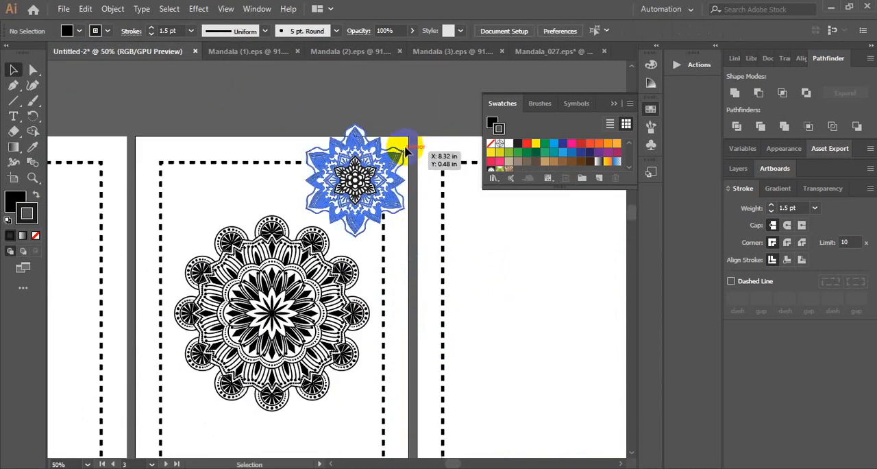
Delete the Mandala_027 group from the page
{"action": "left_click", "coordinate": [415, 137]}
{"action": "left_click", "coordinate": [375, 148]}
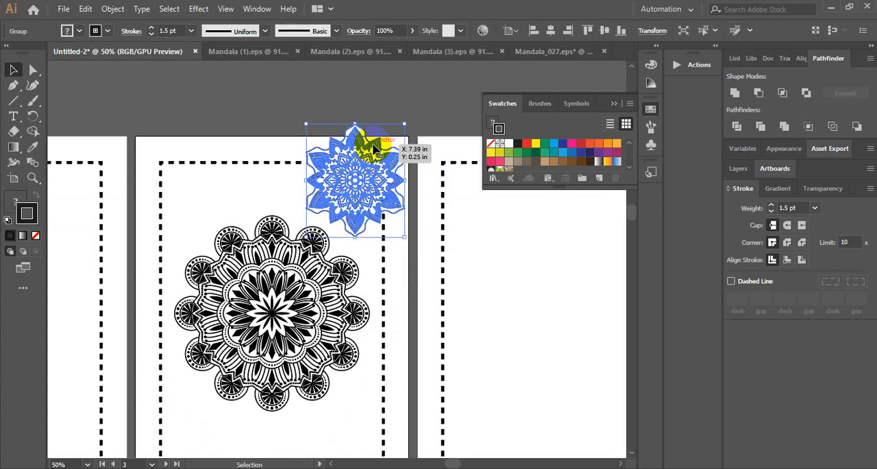
{"action": "key", "text": "Delete"}
Bring the mandala from Mandala (2).eps into the Untitled-2 document, over the upper-right corner of the third artboard
{"action": "left_click", "coordinate": [352, 50]}
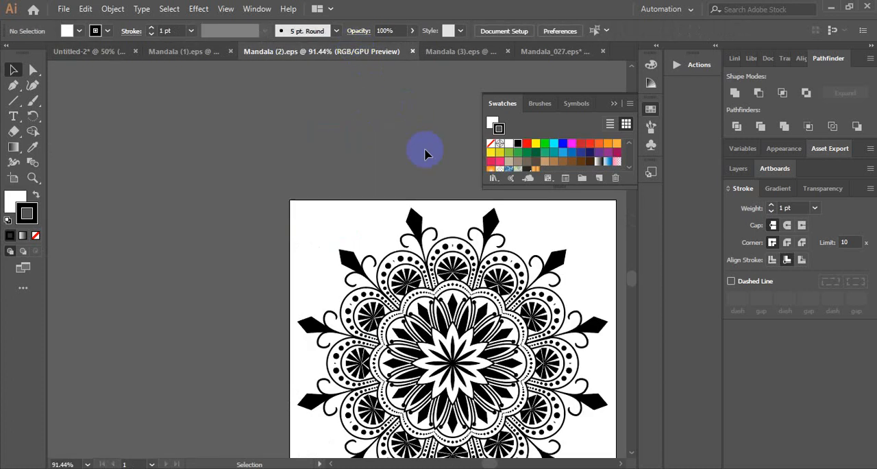
{"action": "left_click_drag", "start_coordinate": [473, 294], "coordinate": [226, 225]}
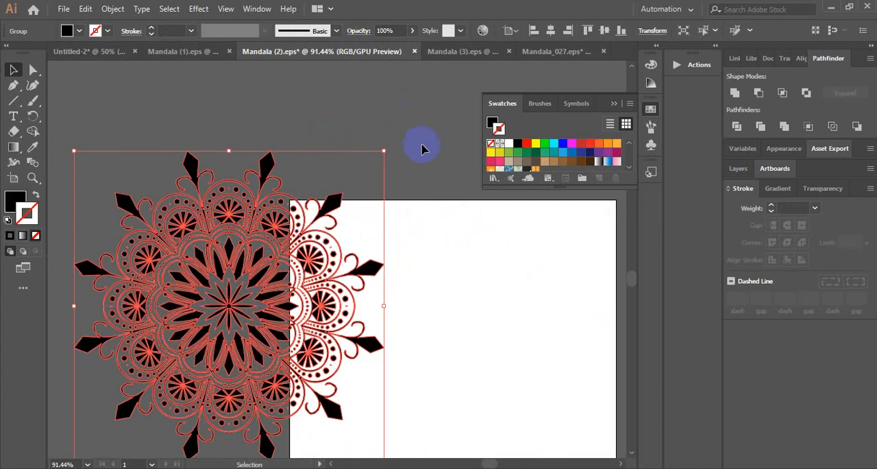
{"action": "left_click_drag", "start_coordinate": [276, 196], "coordinate": [376, 184]}
Scale the central mandala on the third artboard down slightly and proportionally about its centre
{"action": "left_click", "coordinate": [255, 283]}
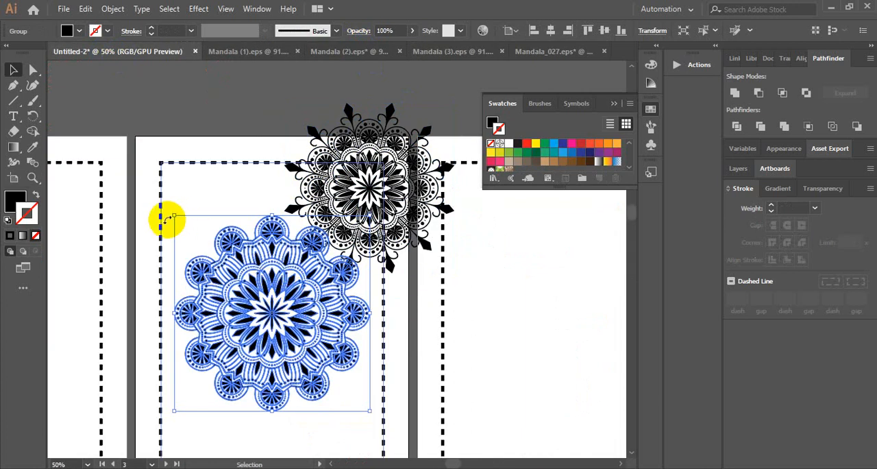
{"action": "left_click_drag", "start_coordinate": [175, 217], "coordinate": [187, 229]}
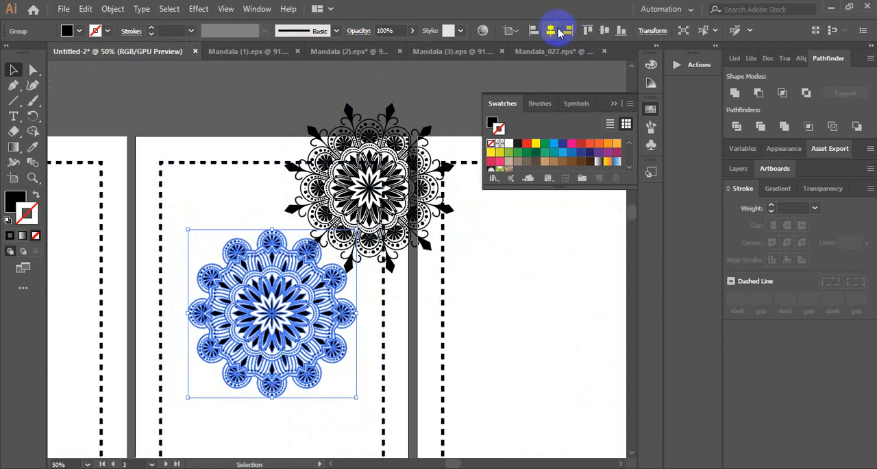
{"action": "left_click", "coordinate": [439, 117]}
Shrink the newly added corner mandala proportionally and nudge it so it overhangs the page's upper-right corner
{"action": "left_click", "coordinate": [367, 168]}
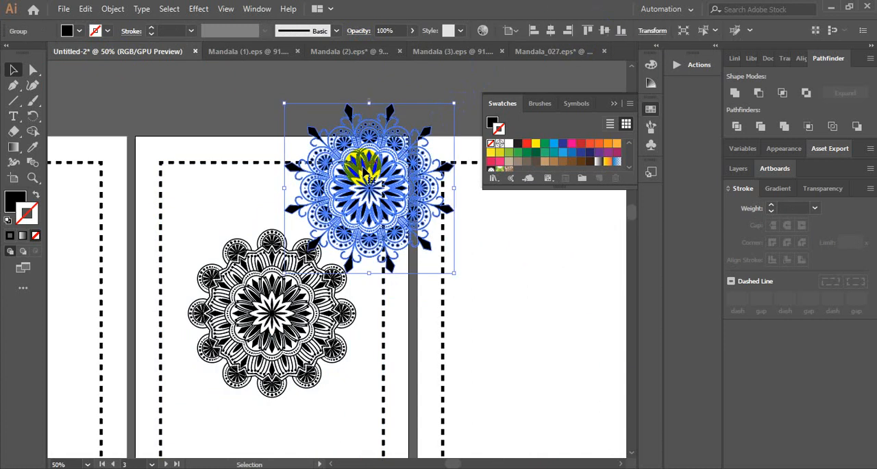
{"action": "left_click_drag", "start_coordinate": [284, 103], "coordinate": [297, 117]}
{"action": "left_click_drag", "start_coordinate": [383, 190], "coordinate": [378, 186]}
{"action": "left_click", "coordinate": [446, 94]}
{"action": "scroll", "coordinate": [446, 99], "scroll_direction": "down", "scroll_amount": 3}
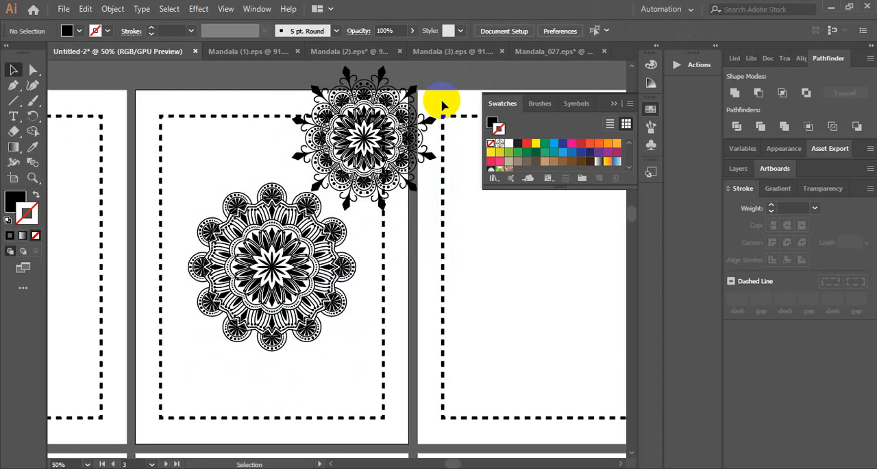
{"action": "left_click", "coordinate": [401, 94]}
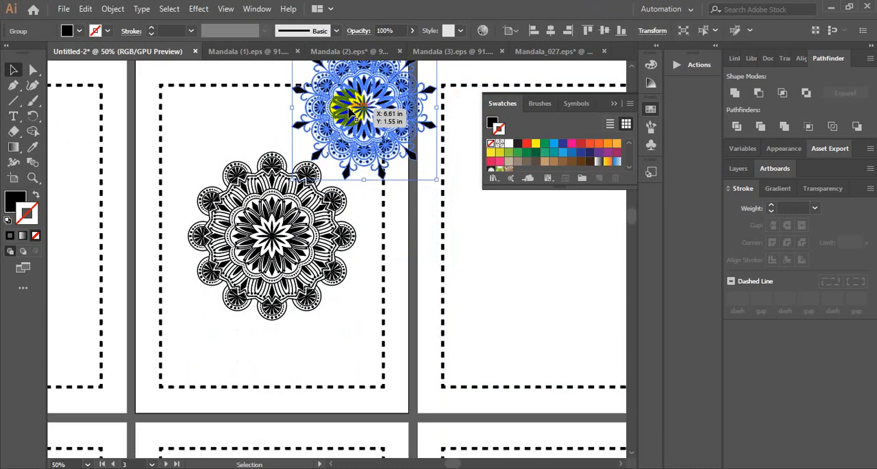
Duplicate the corner mandala to the page's lower-left corner and fine-tune the placement of both corner mandalas
{"action": "left_click_drag", "start_coordinate": [355, 111], "coordinate": [173, 368]}
{"action": "scroll", "coordinate": [201, 327], "scroll_direction": "up", "scroll_amount": 3}
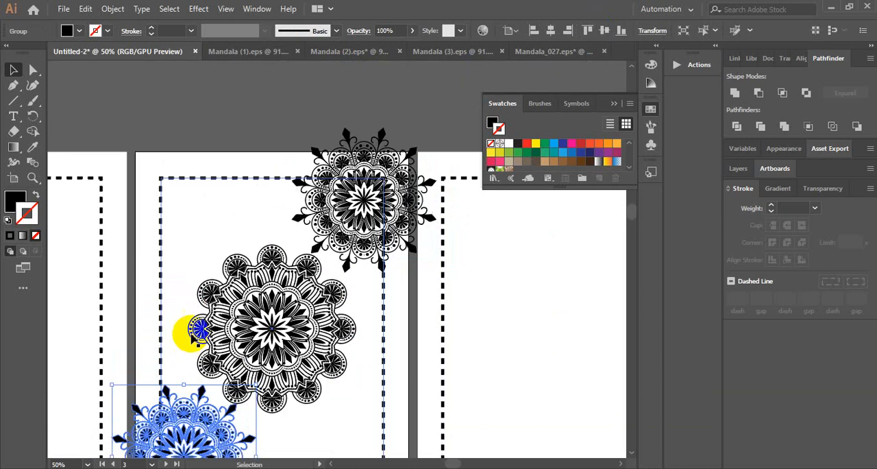
{"action": "left_click", "coordinate": [290, 132]}
{"action": "scroll", "coordinate": [294, 131], "scroll_direction": "down", "scroll_amount": 2}
{"action": "left_click", "coordinate": [220, 370]}
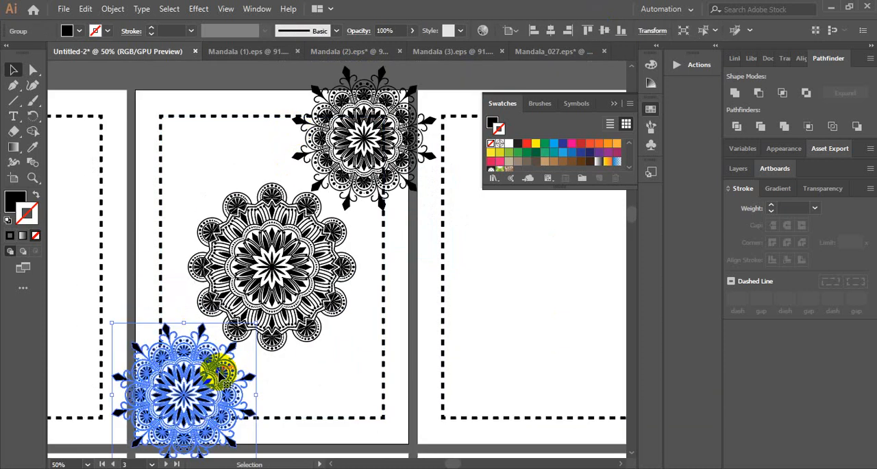
{"action": "left_click_drag", "start_coordinate": [219, 372], "coordinate": [381, 154]}
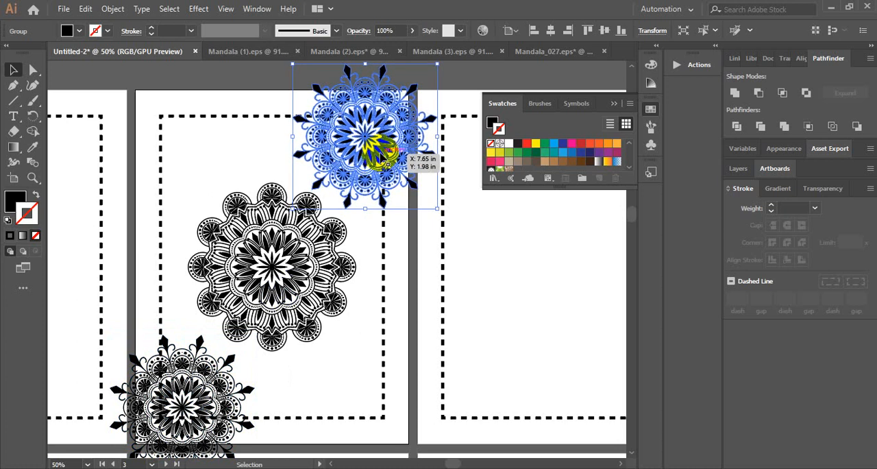
{"action": "left_click", "coordinate": [212, 93]}
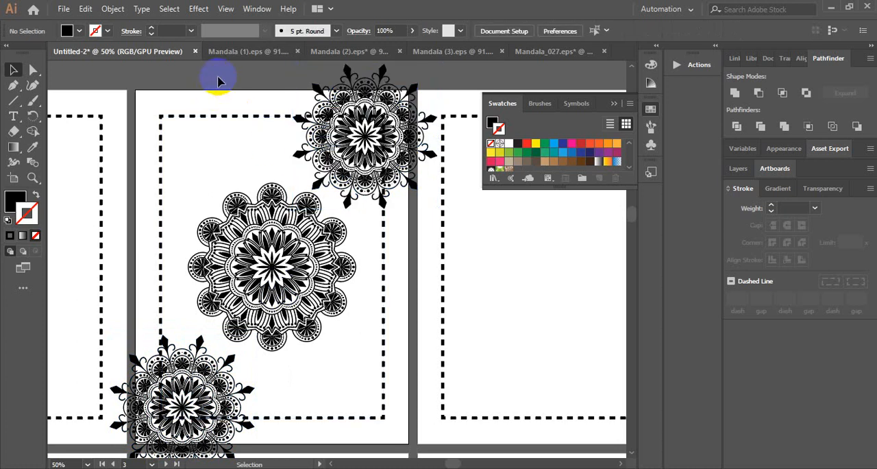
{"action": "scroll", "coordinate": [209, 86], "scroll_direction": "down", "scroll_amount": 1}
{"action": "scroll", "coordinate": [49, 115], "scroll_direction": "up", "scroll_amount": 2}
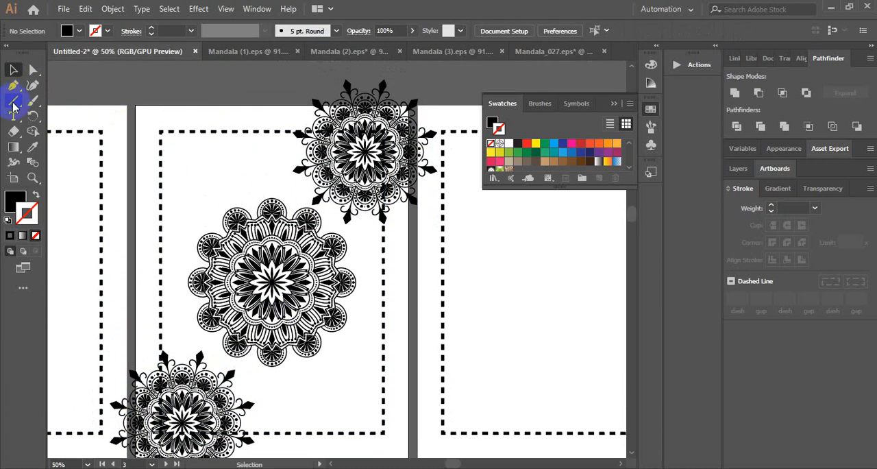
Draw a black rectangle just inside the third page's dashed border and centre it on the artboard
{"action": "left_click_drag", "start_coordinate": [13, 107], "coordinate": [63, 103]}
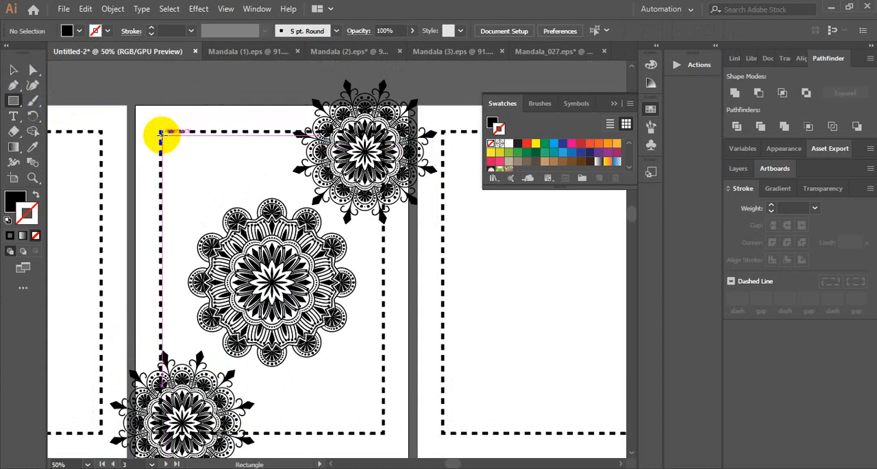
{"action": "left_click_drag", "start_coordinate": [160, 133], "coordinate": [191, 175]}
{"action": "key", "text": "ctrl+z"}
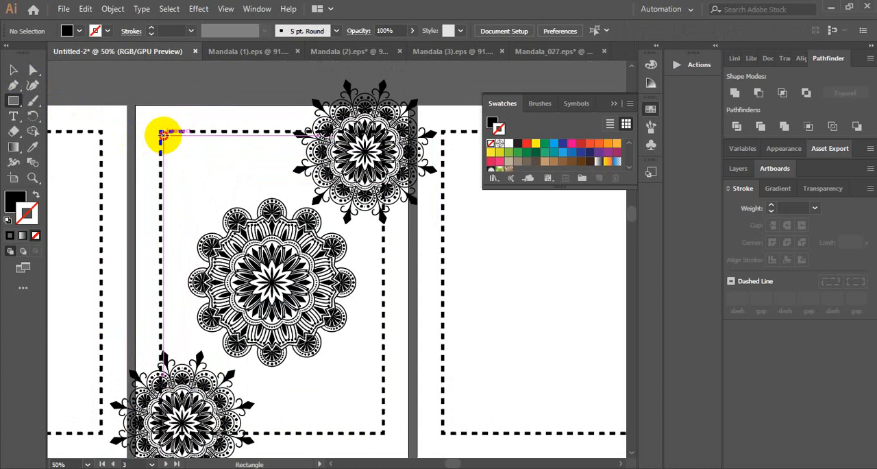
{"action": "left_click_drag", "start_coordinate": [162, 133], "coordinate": [379, 430]}
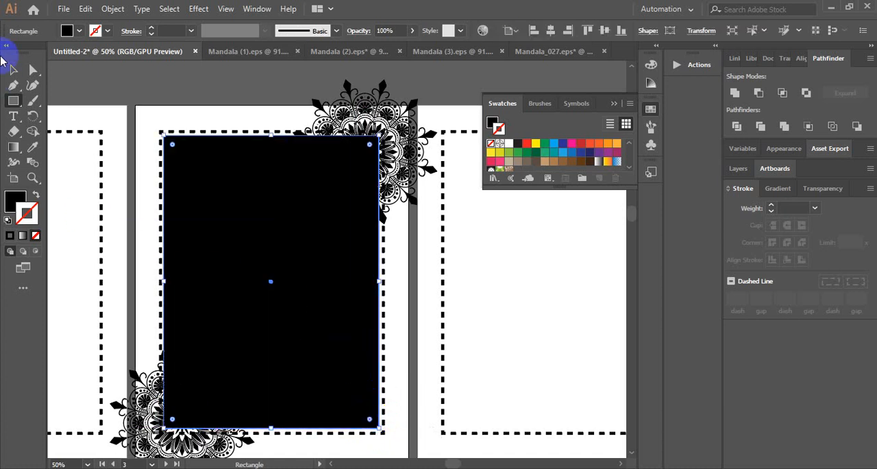
{"action": "left_click", "coordinate": [550, 30]}
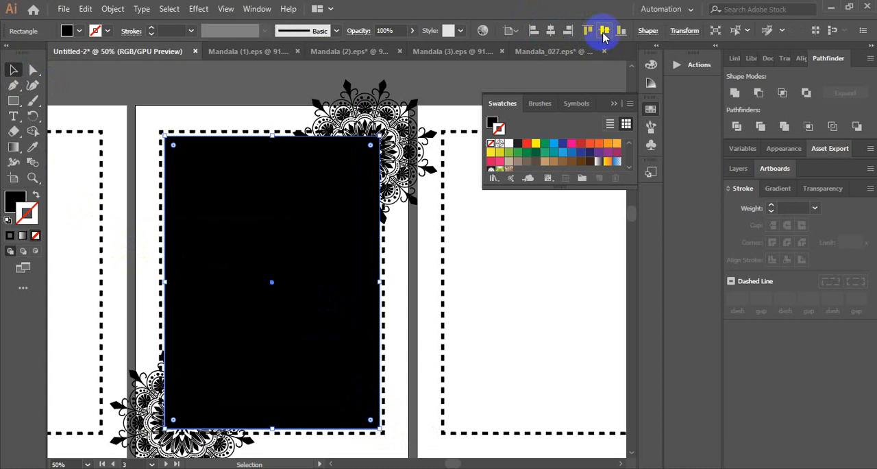
Try to make a clipping mask from the black rectangle, the two corner mandalas and the page's dashed border
{"action": "key", "text": "ctrl+a"}
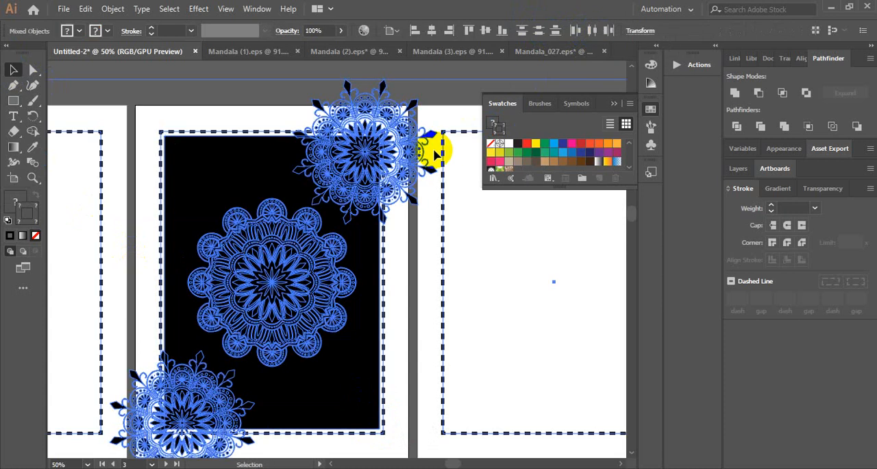
{"action": "left_click", "coordinate": [413, 77]}
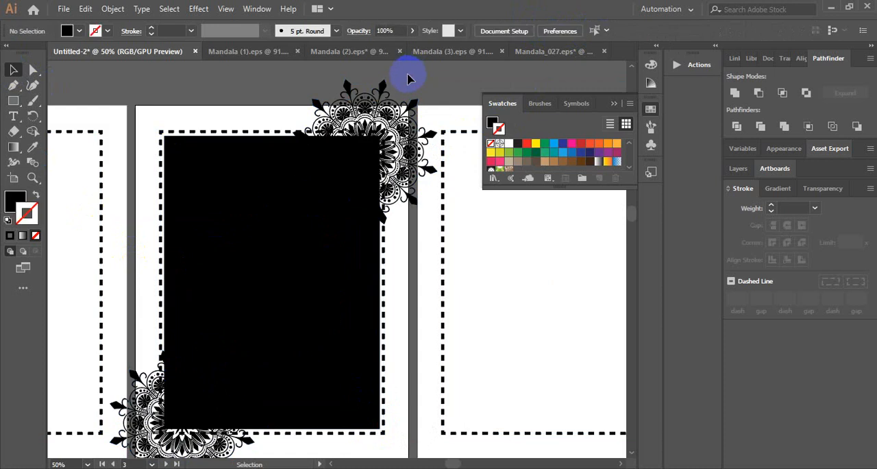
{"action": "left_click", "coordinate": [257, 174]}
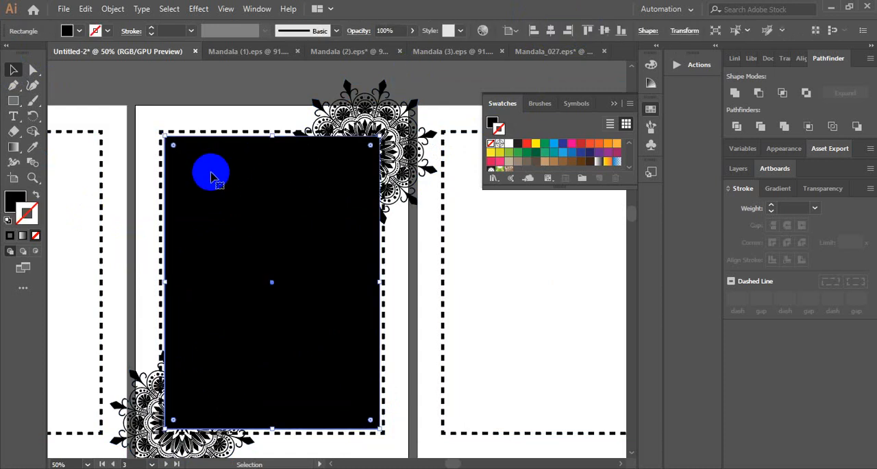
{"action": "left_click", "coordinate": [356, 118], "text": "shift"}
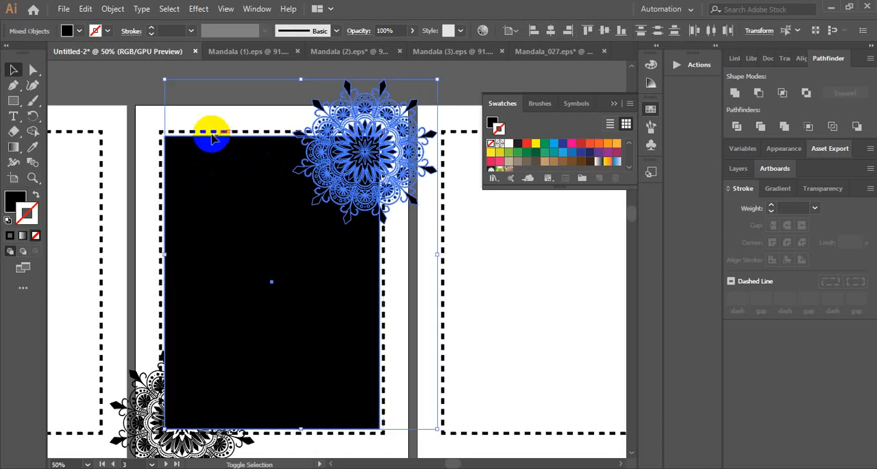
{"action": "left_click", "coordinate": [144, 387], "text": "shift"}
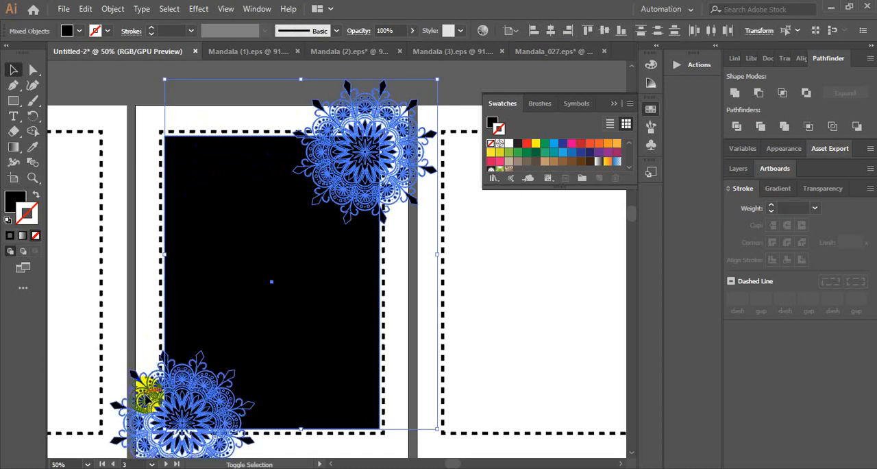
{"action": "left_click", "coordinate": [162, 297], "text": "shift"}
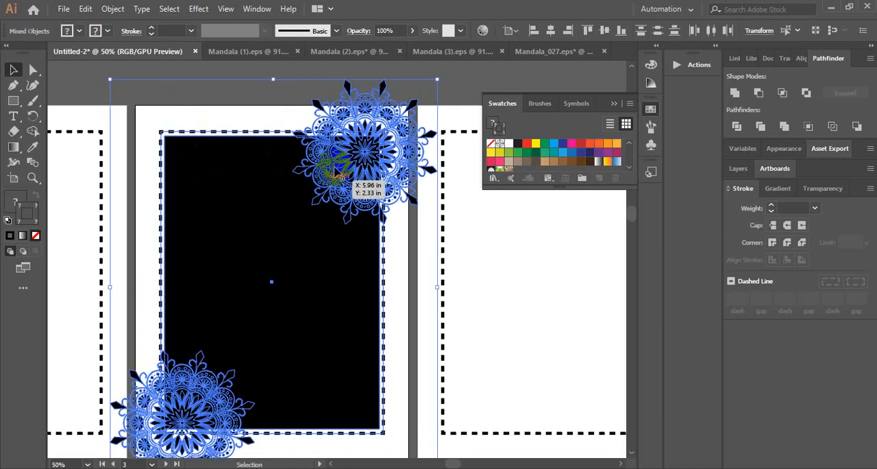
{"action": "right_click", "coordinate": [345, 164]}
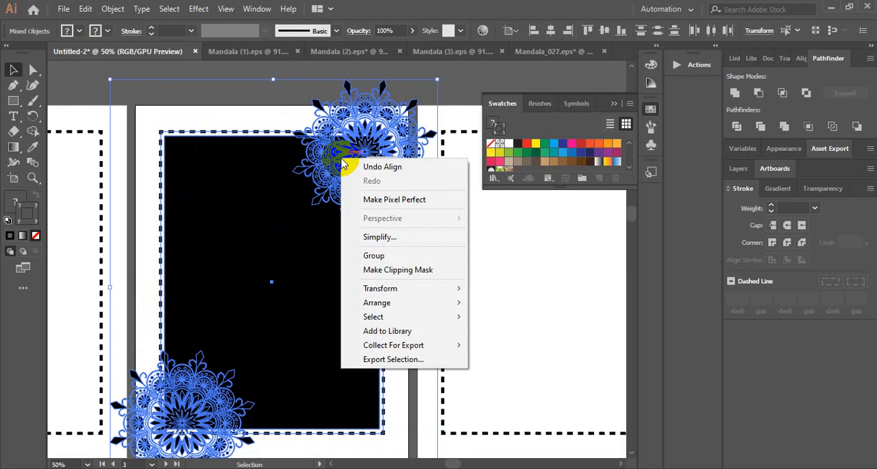
{"action": "left_click", "coordinate": [407, 272]}
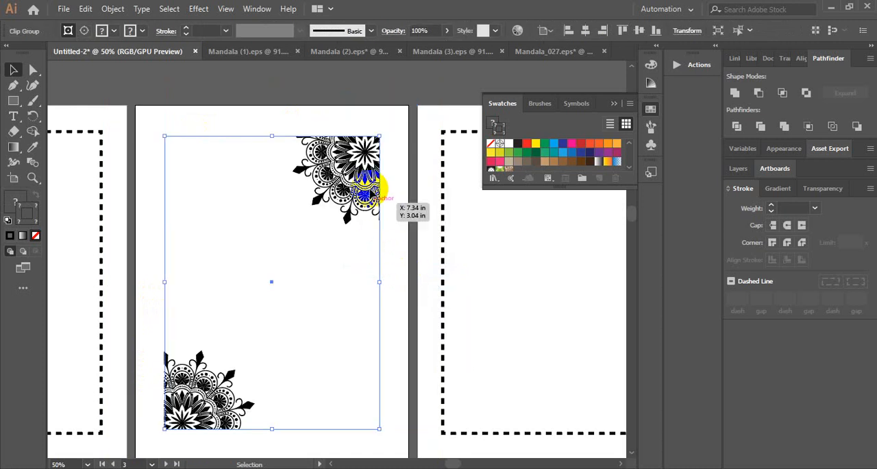
Check the clipped corner mandalas and undo the clipping mask
{"action": "left_click", "coordinate": [349, 132]}
{"action": "left_click", "coordinate": [273, 289]}
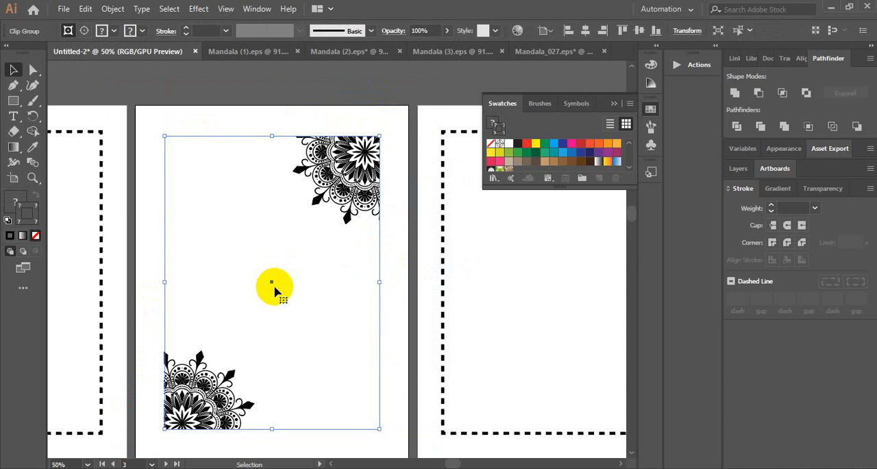
{"action": "left_click", "coordinate": [372, 92]}
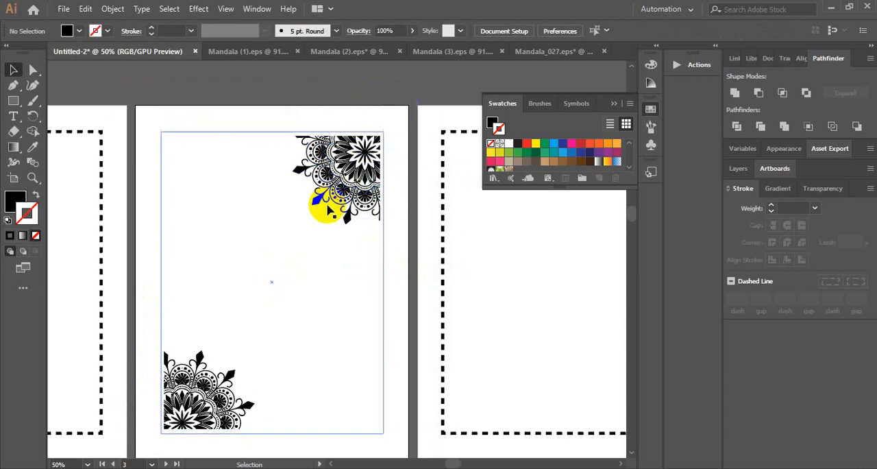
{"action": "key", "text": "ctrl+z"}
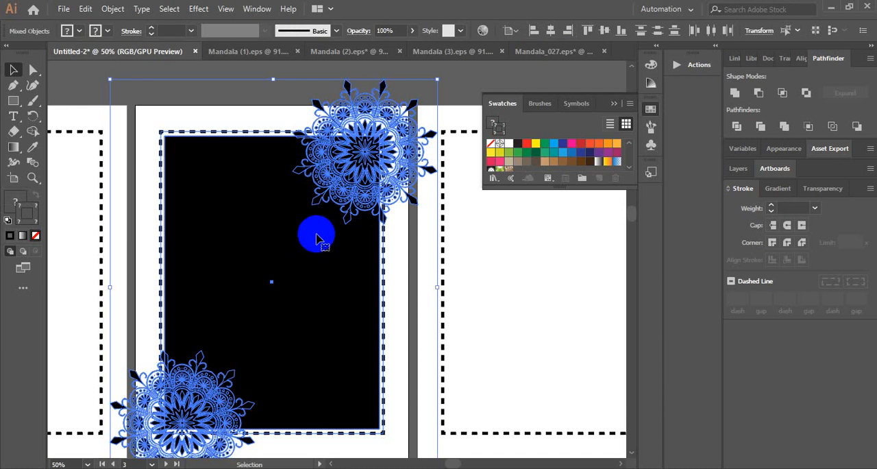
Select the black rectangle, all three mandalas and the dashed border on the third artboard together
{"action": "left_click", "coordinate": [318, 239]}
{"action": "left_click", "coordinate": [407, 114]}
{"action": "scroll", "coordinate": [407, 113], "scroll_direction": "up", "scroll_amount": 5}
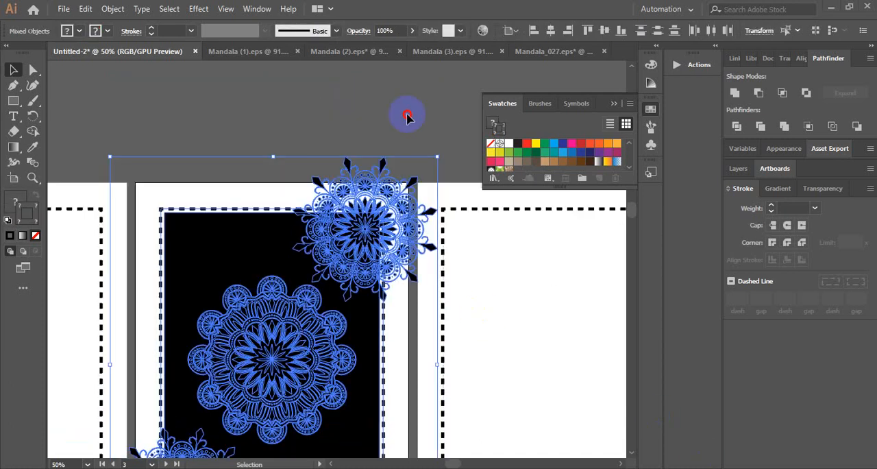
{"action": "scroll", "coordinate": [404, 125], "scroll_direction": "down", "scroll_amount": 2}
{"action": "left_click", "coordinate": [361, 112]}
{"action": "scroll", "coordinate": [196, 160], "scroll_direction": "down", "scroll_amount": 3}
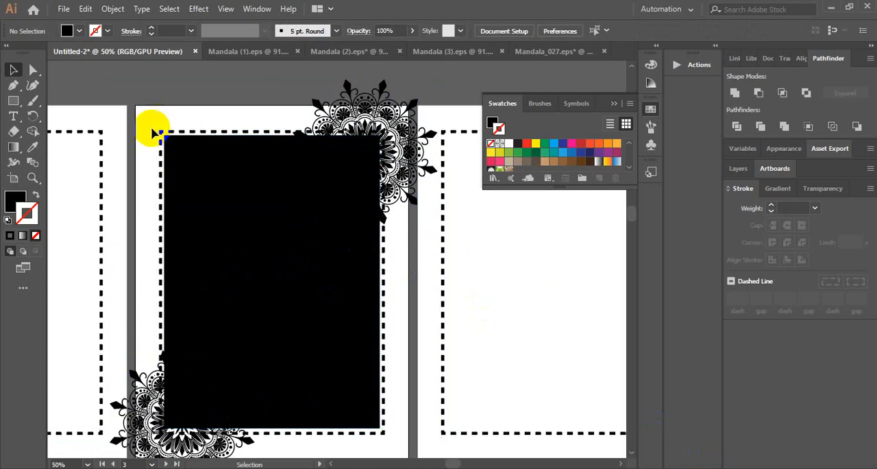
{"action": "left_click_drag", "start_coordinate": [146, 120], "coordinate": [396, 410]}
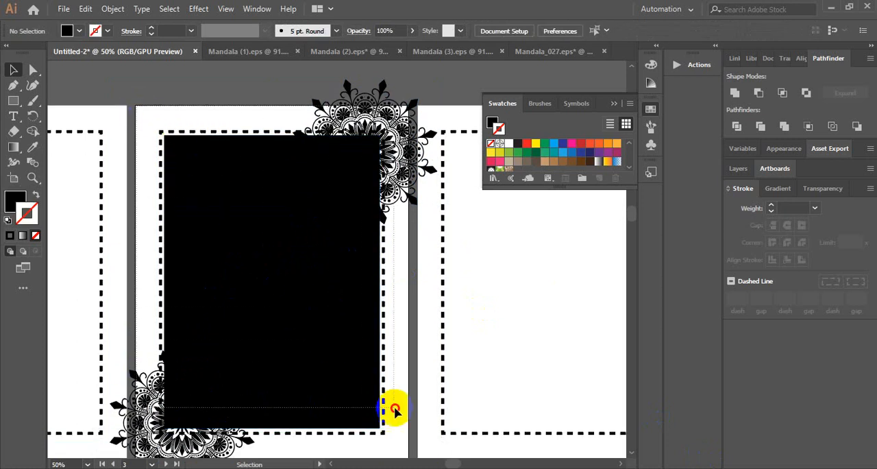
{"action": "left_click_drag", "start_coordinate": [405, 453], "coordinate": [405, 452]}
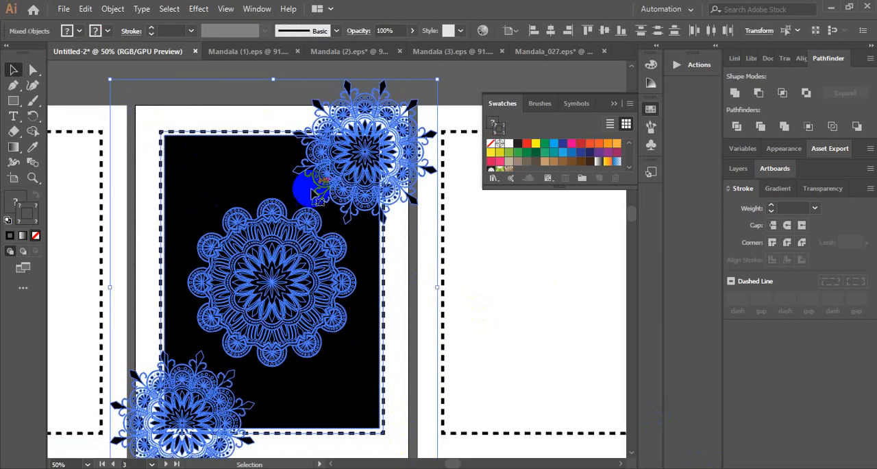
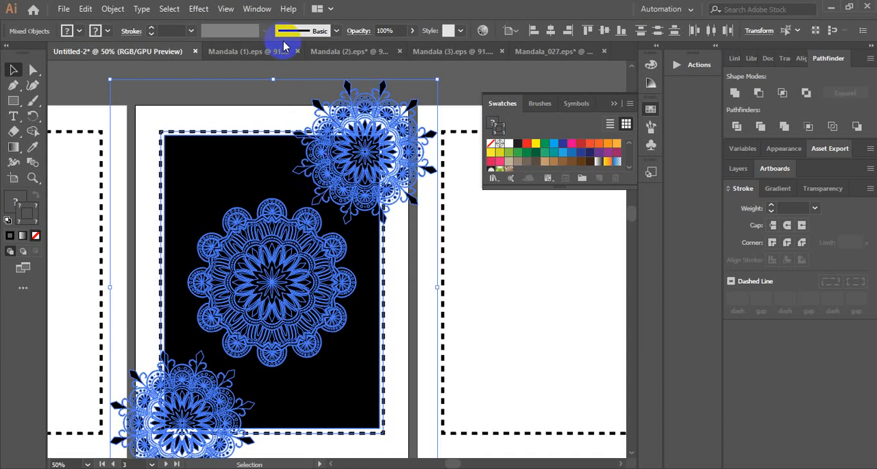
Try to make a clipping mask from the black rectangle, all three mandalas and the dashed border, and undo it
{"action": "right_click", "coordinate": [335, 150]}
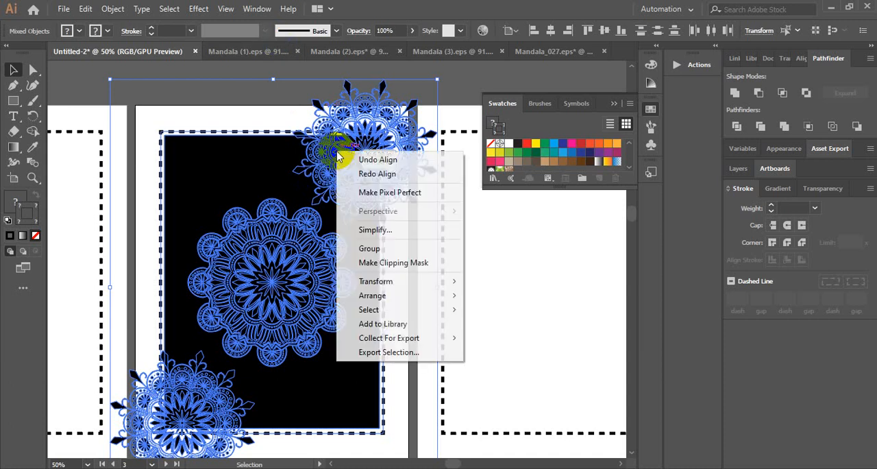
{"action": "left_click", "coordinate": [391, 262]}
{"action": "left_click", "coordinate": [422, 87]}
{"action": "scroll", "coordinate": [425, 87], "scroll_direction": "down", "scroll_amount": 1}
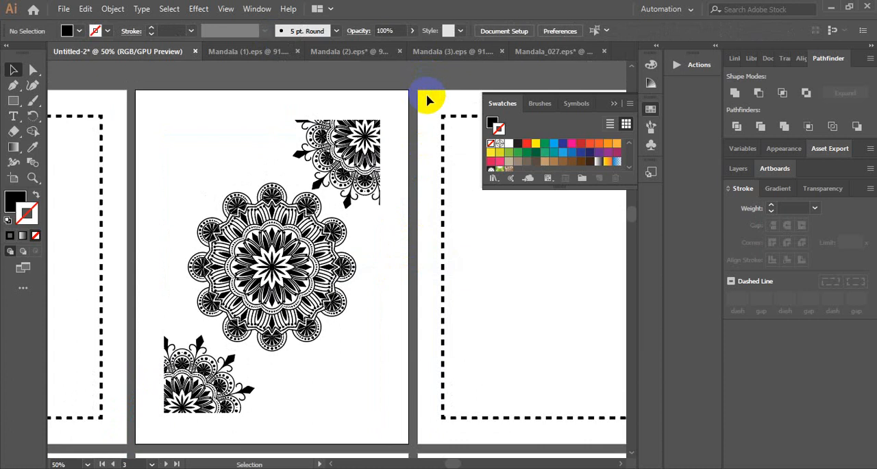
{"action": "left_click_drag", "start_coordinate": [355, 100], "coordinate": [402, 108]}
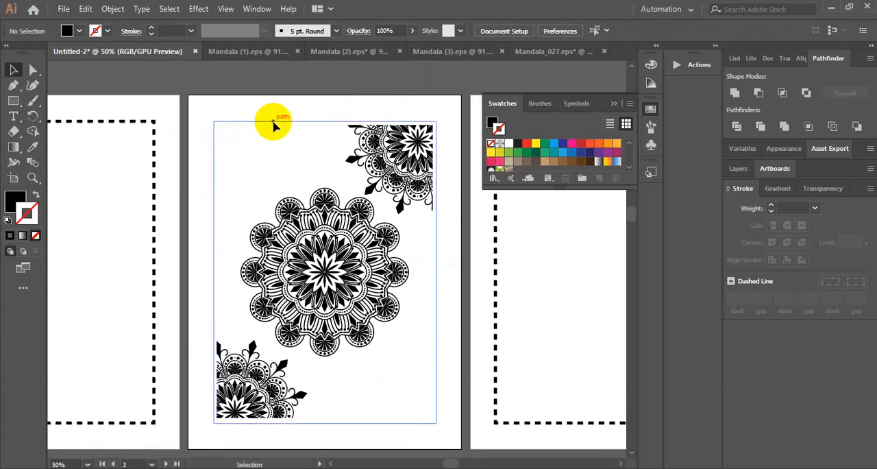
{"action": "key", "text": "ctrl+z"}
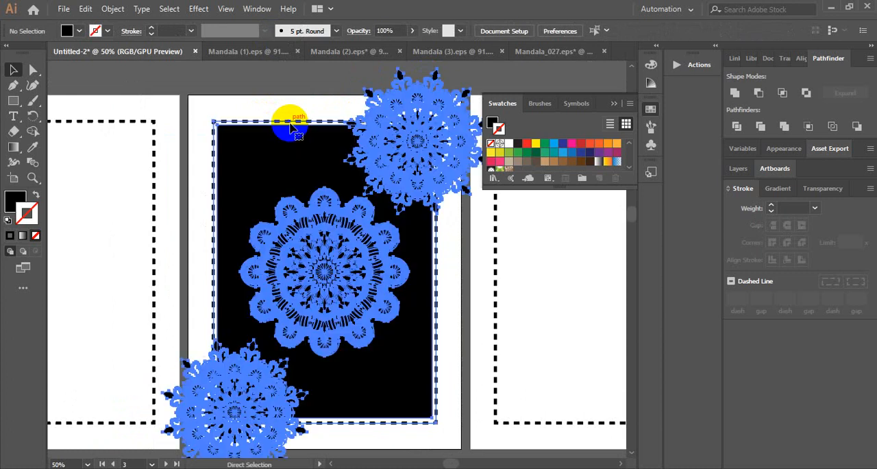
Enlarge the black rectangle until it slightly overlaps the third page's dashed border on all sides, and centre it on the artboard
{"action": "left_click", "coordinate": [134, 82]}
{"action": "left_click", "coordinate": [261, 141]}
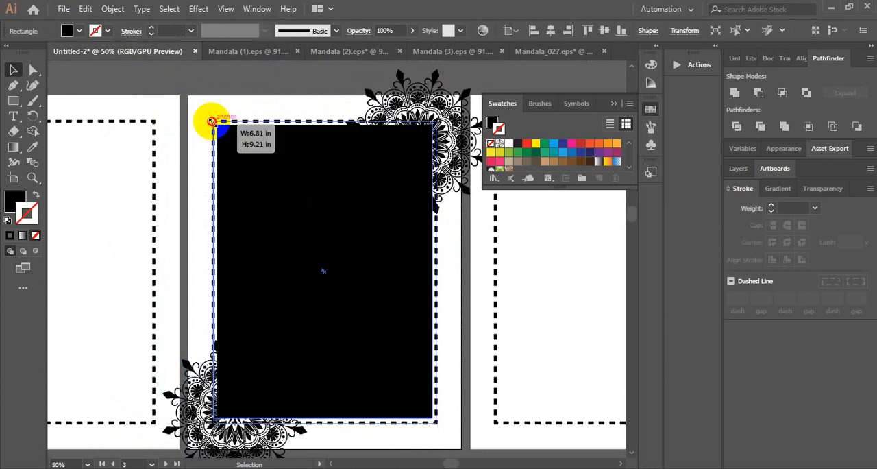
{"action": "left_click_drag", "start_coordinate": [212, 122], "coordinate": [211, 118]}
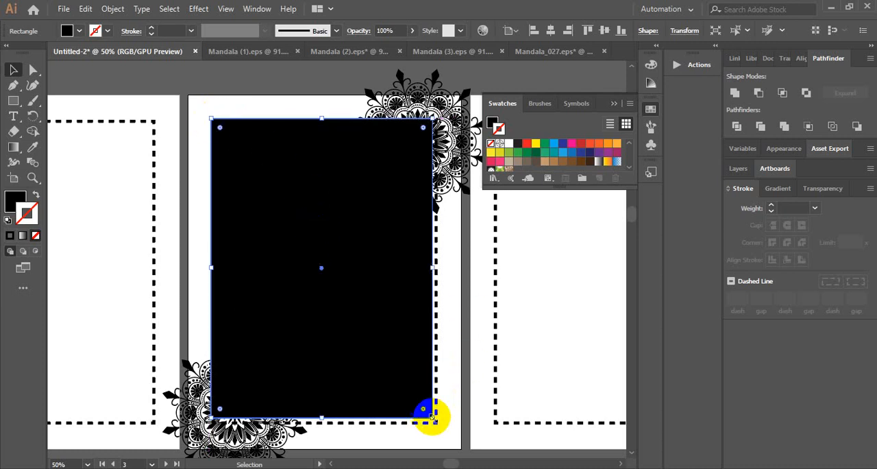
{"action": "left_click_drag", "start_coordinate": [432, 416], "coordinate": [440, 423]}
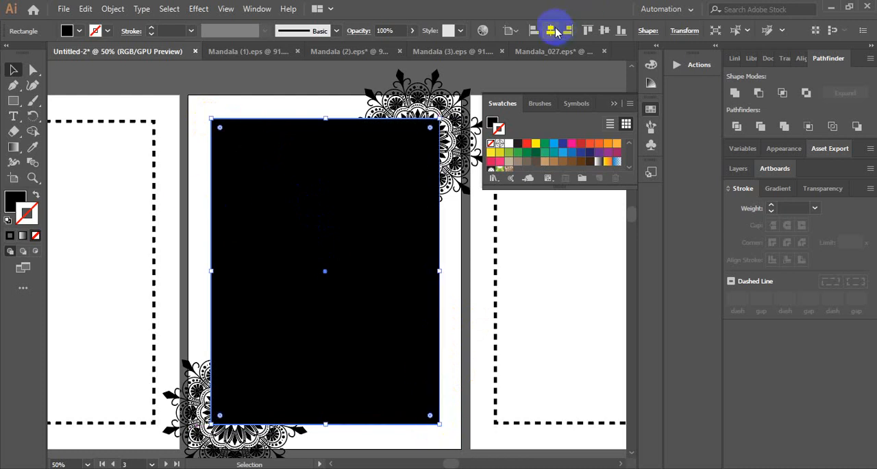
{"action": "left_click", "coordinate": [556, 31]}
{"action": "left_click", "coordinate": [607, 31]}
{"action": "left_click", "coordinate": [268, 68]}
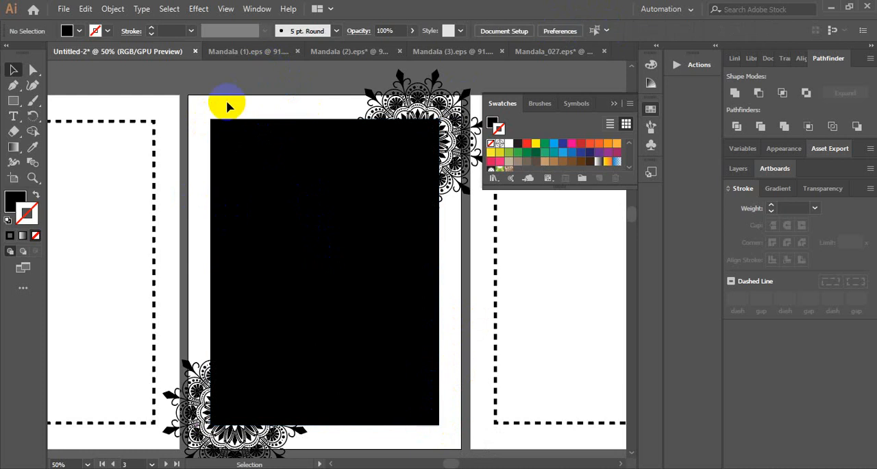
Make a clipping mask from the enlarged black rectangle, all three mandalas and the dashed border on the third artboard
{"action": "scroll", "coordinate": [225, 102], "scroll_direction": "down", "scroll_amount": 1}
{"action": "left_click_drag", "start_coordinate": [194, 83], "coordinate": [455, 425]}
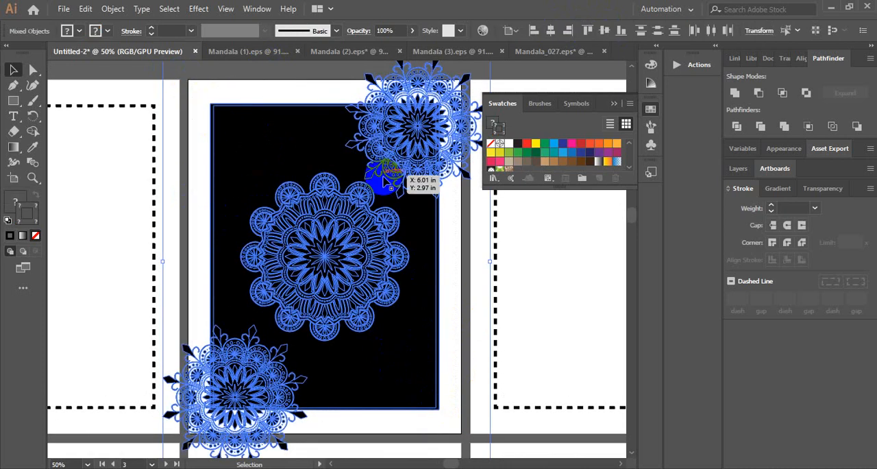
{"action": "right_click", "coordinate": [364, 157]}
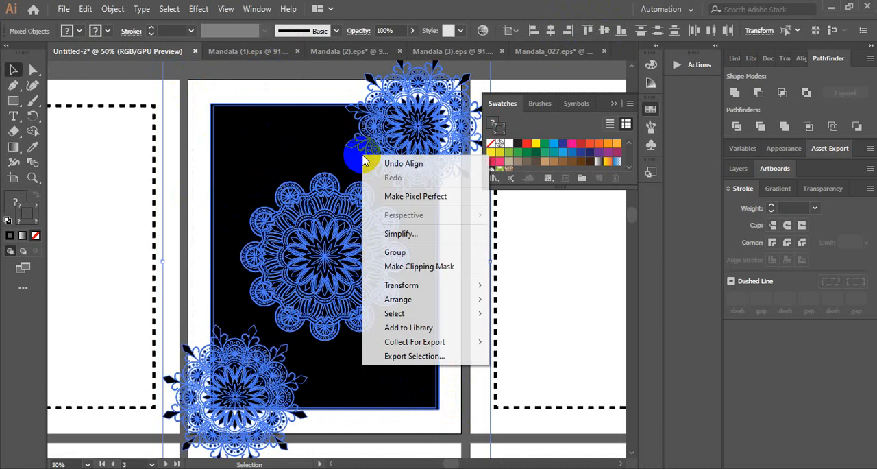
{"action": "left_click", "coordinate": [433, 268]}
{"action": "left_click", "coordinate": [463, 249]}
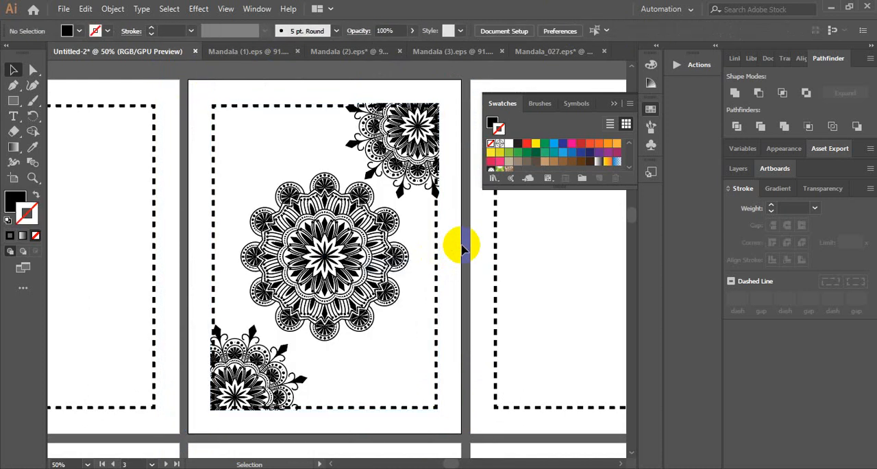
Isolate the clip group and shift the upper-right corner mandala slightly down and to the left inside the mask
{"action": "key", "text": "ctrl+plus"}
{"action": "key", "text": "ctrl+plus"}
{"action": "scroll", "coordinate": [478, 266], "scroll_direction": "up", "scroll_amount": 8}
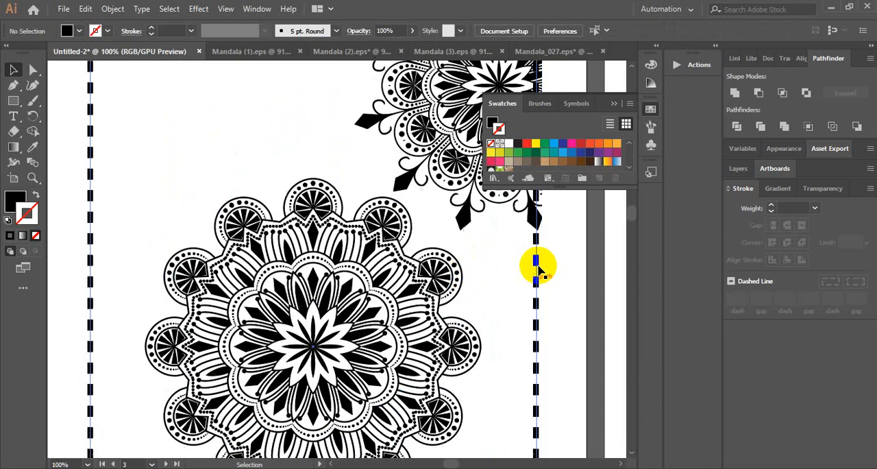
{"action": "left_click_drag", "start_coordinate": [562, 257], "coordinate": [434, 271]}
{"action": "left_click", "coordinate": [389, 171]}
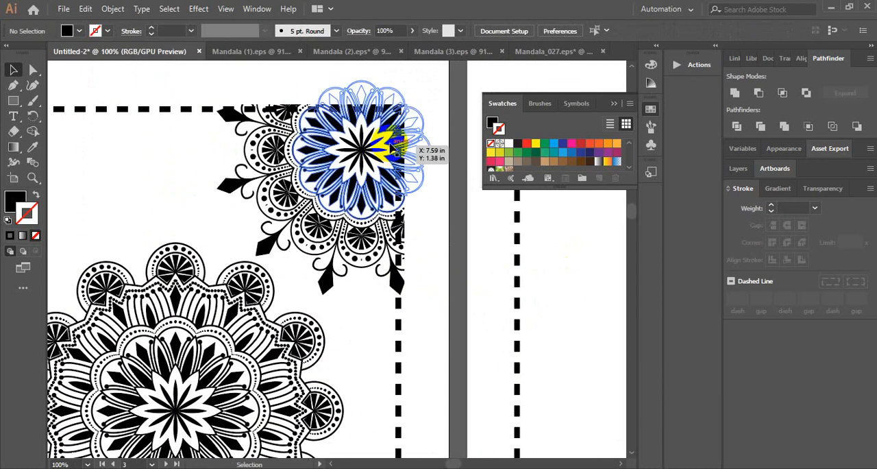
{"action": "double_click", "coordinate": [284, 172]}
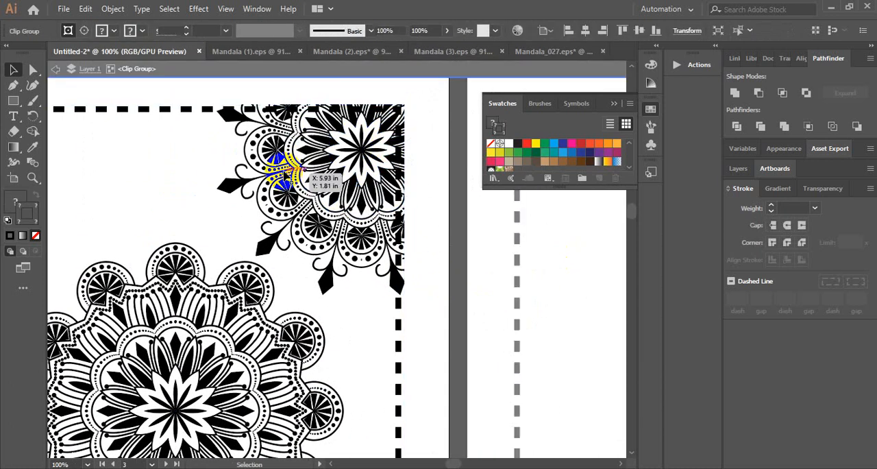
{"action": "left_click_drag", "start_coordinate": [283, 170], "coordinate": [280, 171]}
{"action": "left_click", "coordinate": [474, 339]}
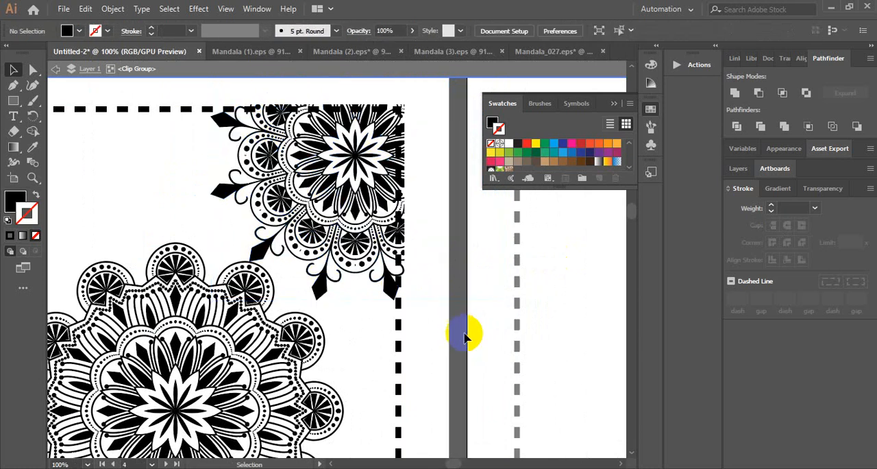
Examine how the clipped corner mandalas meet the dashed border on the third artboard, up close and at page level
{"action": "scroll", "coordinate": [418, 240], "scroll_direction": "down", "scroll_amount": 2}
{"action": "scroll", "coordinate": [428, 244], "scroll_direction": "down", "scroll_amount": 2}
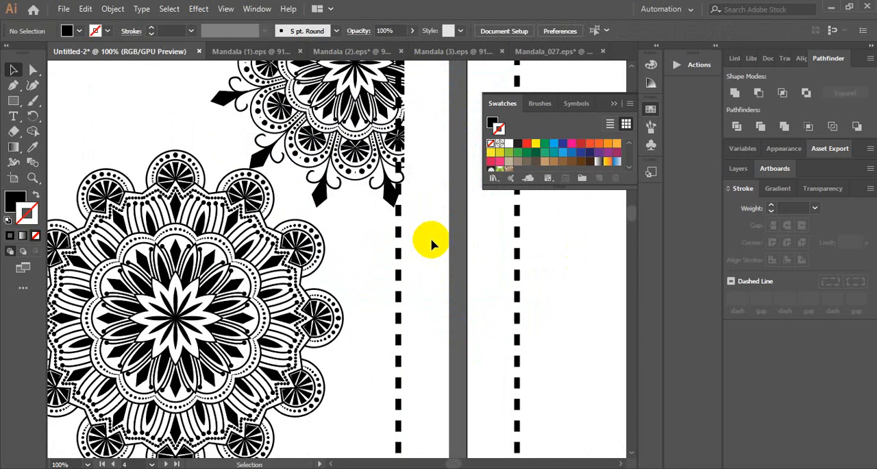
{"action": "scroll", "coordinate": [427, 244], "scroll_direction": "up", "scroll_amount": 7}
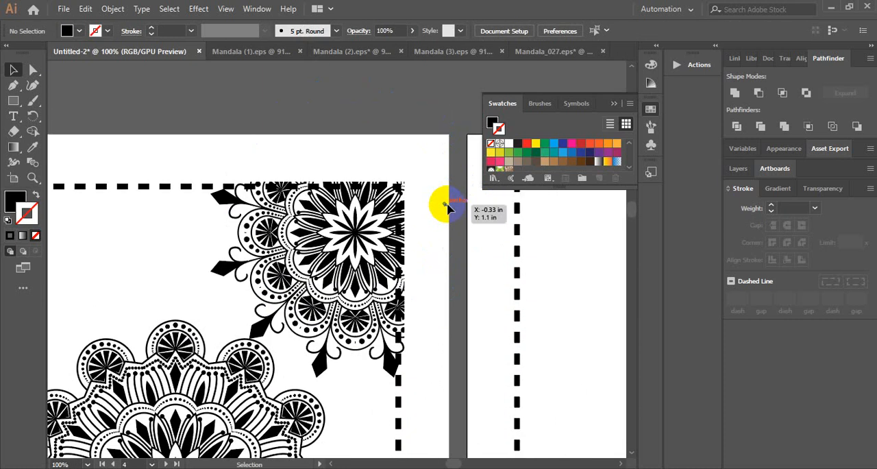
{"action": "scroll", "coordinate": [446, 206], "scroll_direction": "down", "scroll_amount": 1}
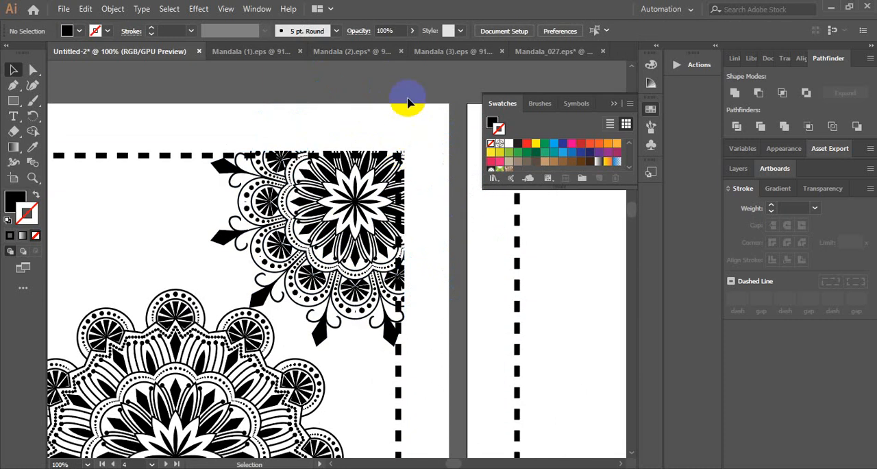
{"action": "key", "text": "ctrl+minus"}
{"action": "key", "text": "ctrl+minus"}
{"action": "left_click_drag", "start_coordinate": [378, 141], "coordinate": [382, 67]}
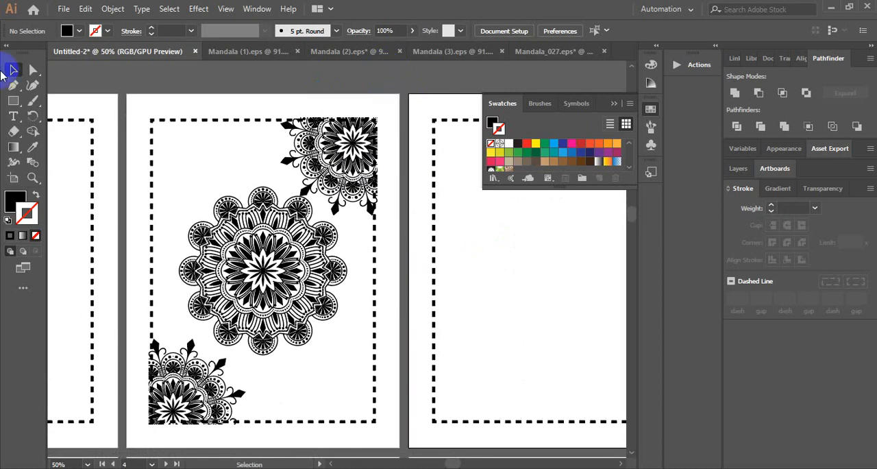
{"action": "key", "text": "ctrl+0"}
{"action": "key", "text": "ctrl+minus"}
{"action": "key", "text": "ctrl+minus"}
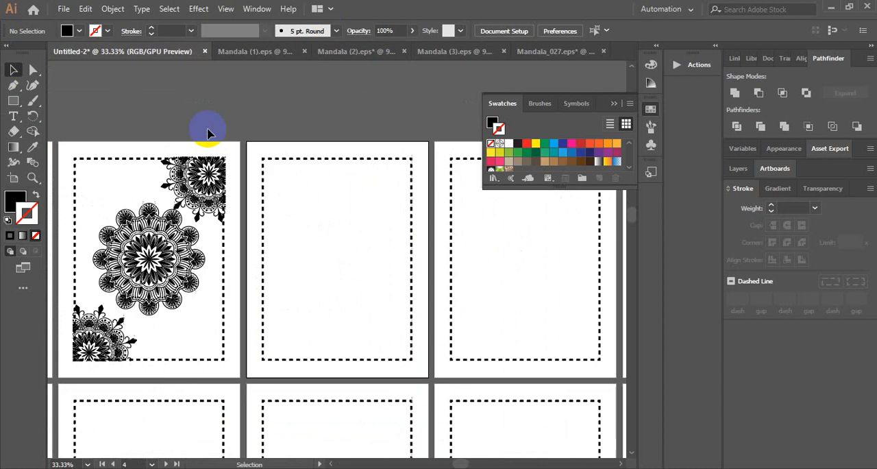
{"action": "left_click_drag", "start_coordinate": [215, 117], "coordinate": [348, 82]}
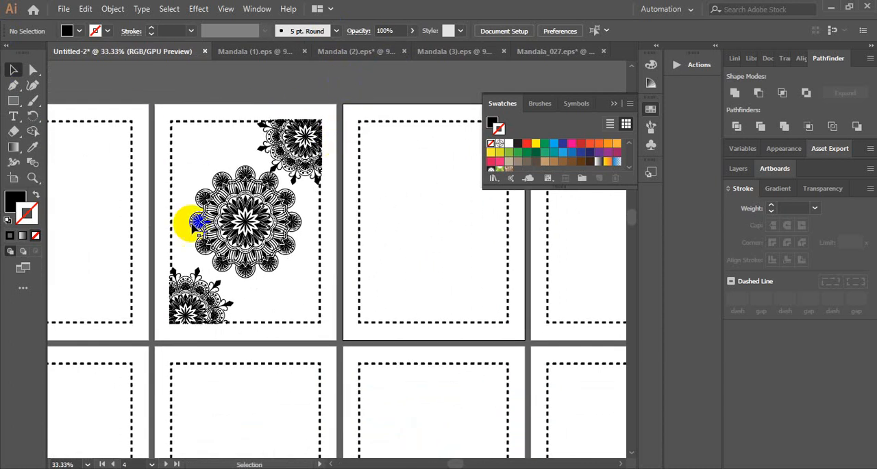
{"action": "left_click", "coordinate": [440, 211]}
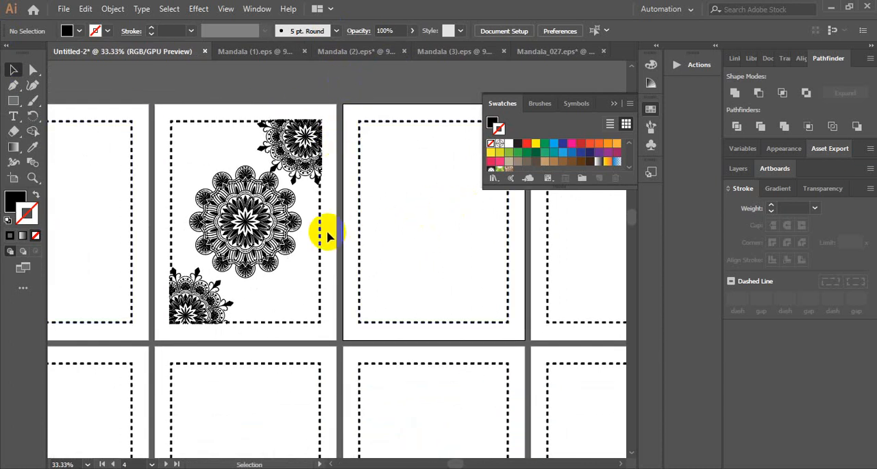
Nudge the upper-right corner mandala slightly upward inside the clip group and leave isolation mode
{"action": "double_click", "coordinate": [306, 139]}
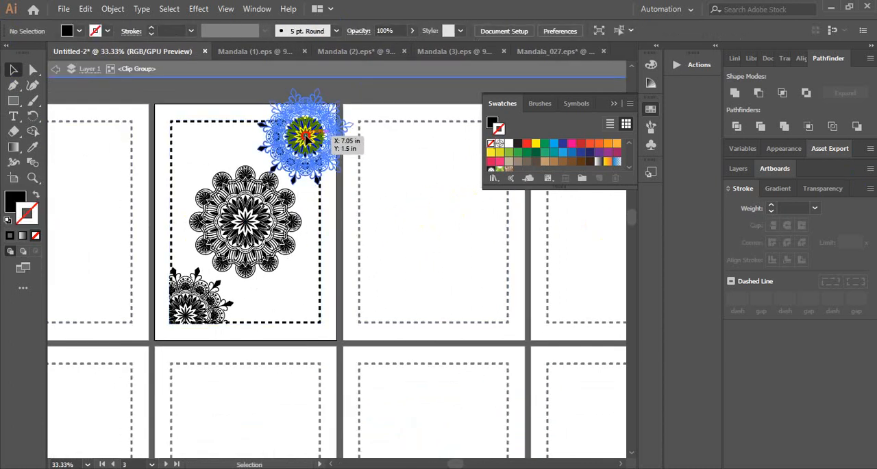
{"action": "left_click", "coordinate": [305, 139]}
{"action": "left_click_drag", "start_coordinate": [307, 140], "coordinate": [305, 136]}
{"action": "double_click", "coordinate": [379, 103]}
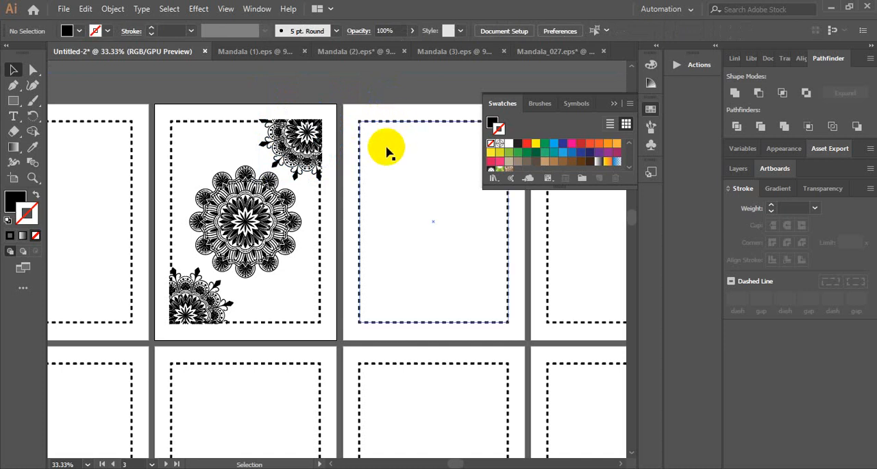
Remove the dashed border rectangle from inside the third page's clip group and leave isolation mode
{"action": "double_click", "coordinate": [322, 213]}
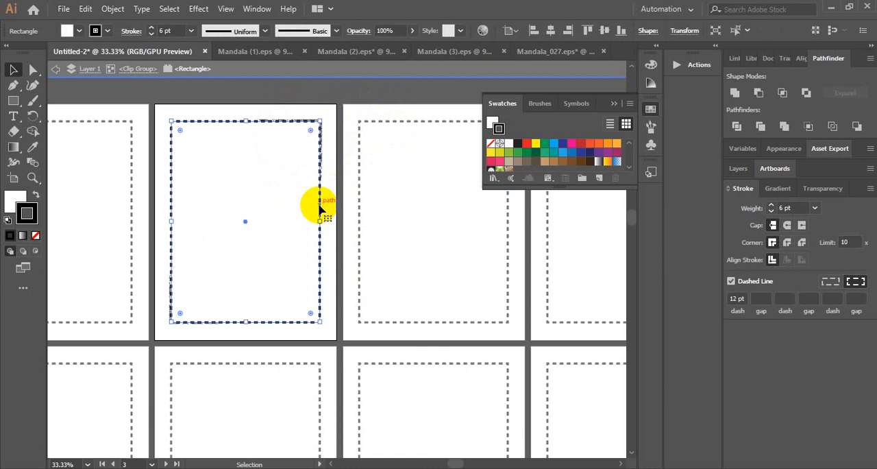
{"action": "key", "text": "Delete"}
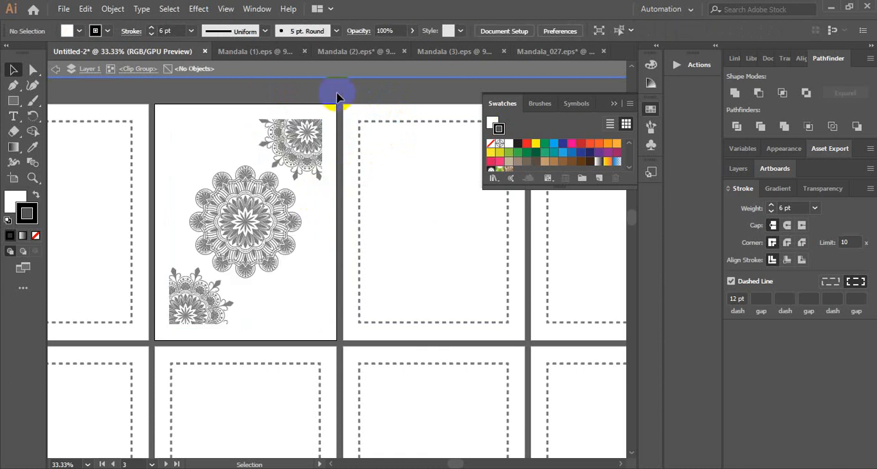
{"action": "double_click", "coordinate": [337, 95]}
{"action": "left_click_drag", "start_coordinate": [280, 106], "coordinate": [343, 113]}
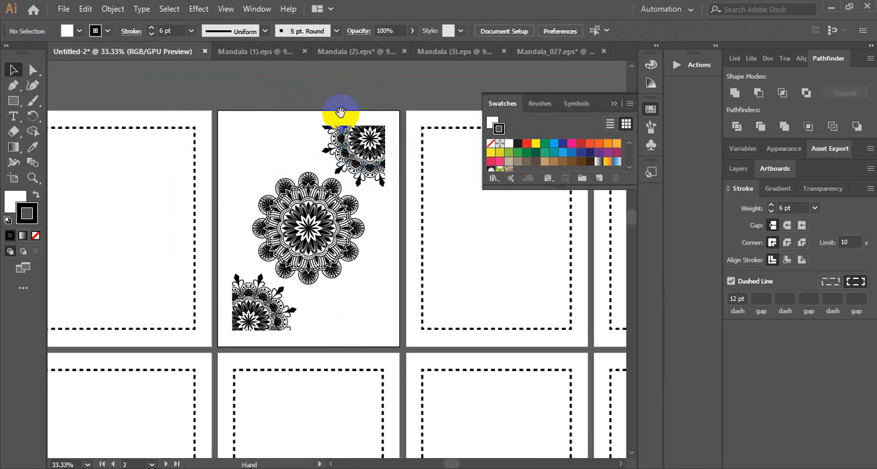
Paste the dashed border in front in its original place on the third artboard and send it behind the mandalas
{"action": "left_click", "coordinate": [193, 129]}
{"action": "left_click", "coordinate": [268, 130]}
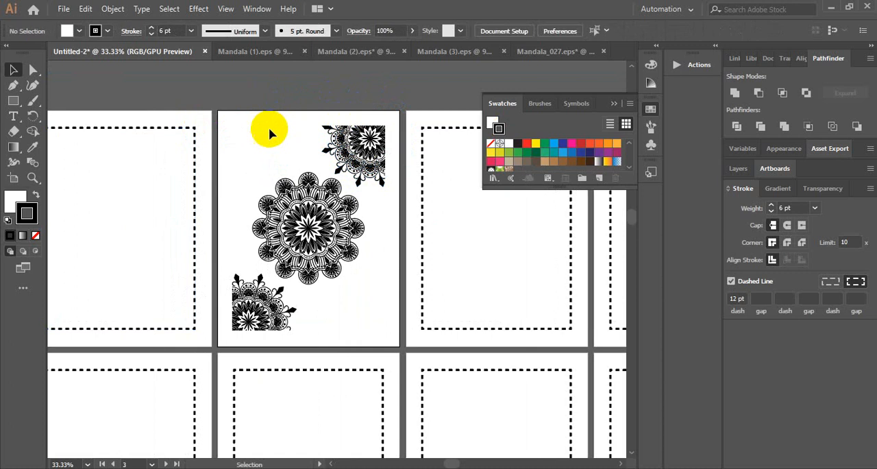
{"action": "left_click", "coordinate": [283, 128]}
{"action": "key", "text": "ctrl+shift+a"}
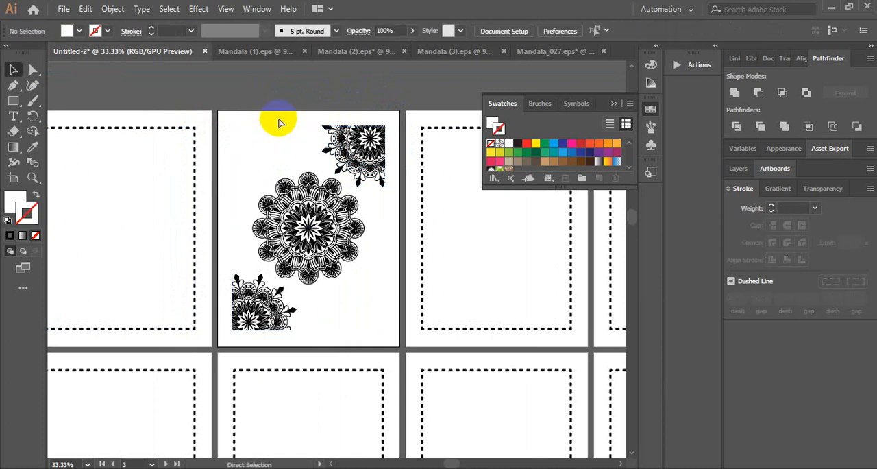
{"action": "key", "text": "ctrl+f"}
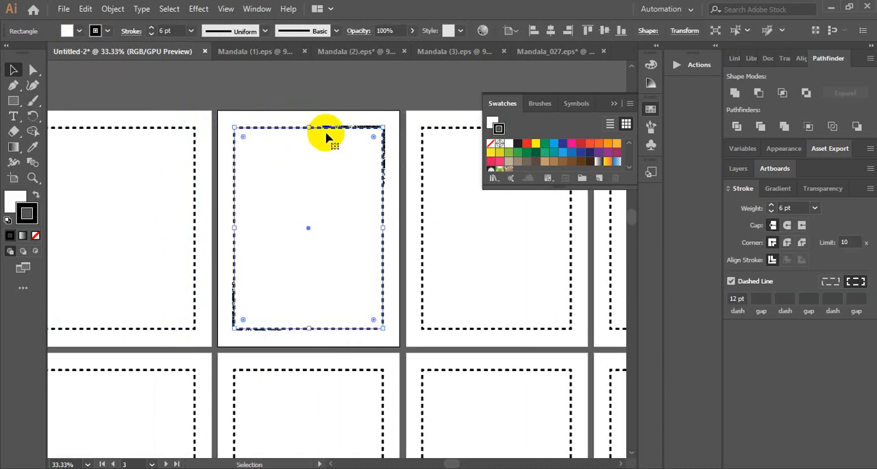
{"action": "right_click", "coordinate": [364, 156]}
{"action": "mouse_move", "coordinate": [396, 373]}
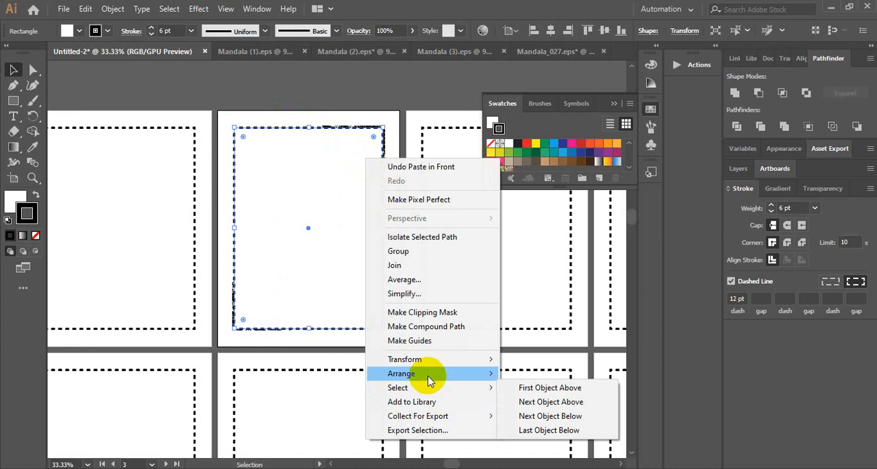
{"action": "left_click", "coordinate": [540, 416]}
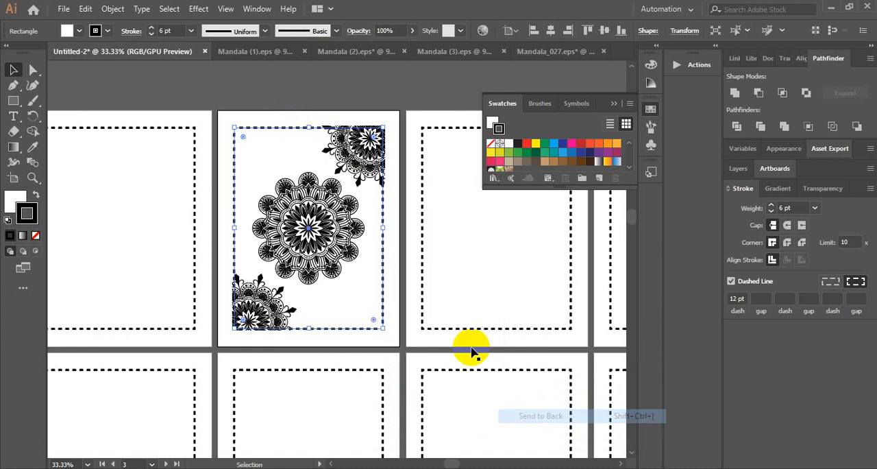
Enlarge the third page's dashed border slightly about its centre so it lines up with the clipped edges of the corner mandalas
{"action": "left_click", "coordinate": [402, 94]}
{"action": "left_click", "coordinate": [293, 128]}
{"action": "key", "text": "ctrl+plus"}
{"action": "key", "text": "ctrl+plus"}
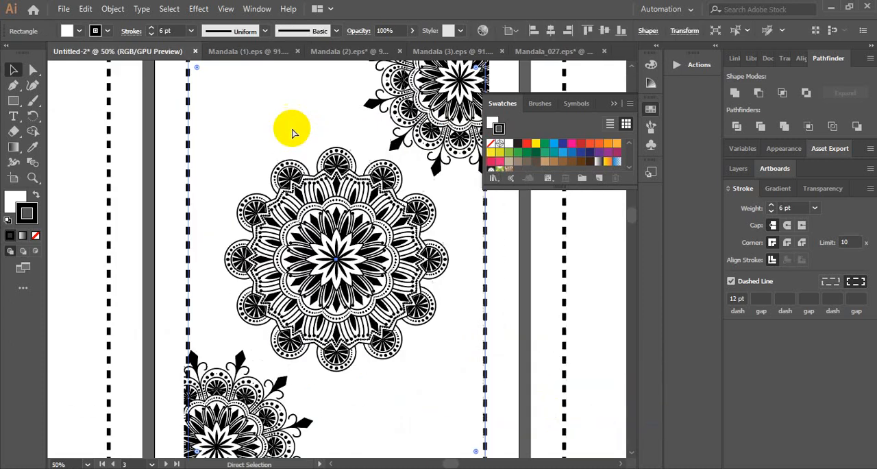
{"action": "scroll", "coordinate": [259, 139], "scroll_direction": "up", "scroll_amount": 1}
{"action": "scroll", "coordinate": [257, 142], "scroll_direction": "up", "scroll_amount": 1}
{"action": "left_click_drag", "start_coordinate": [185, 134], "coordinate": [181, 128]}
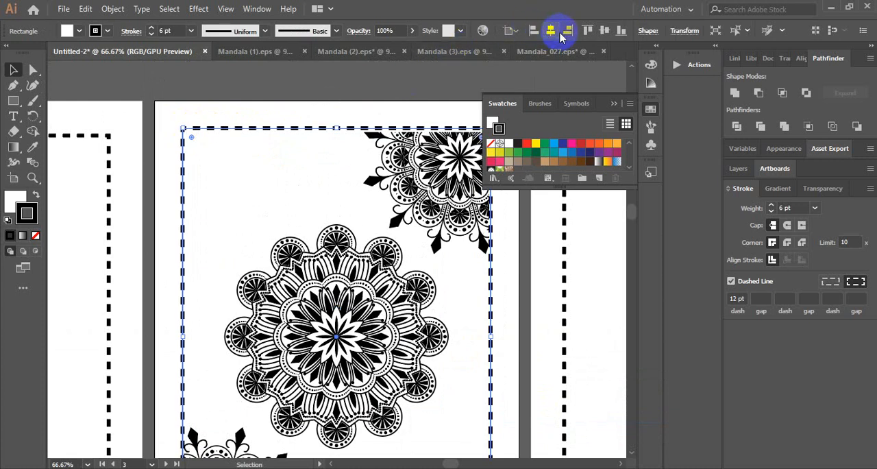
{"action": "left_click", "coordinate": [411, 94]}
{"action": "scroll", "coordinate": [414, 94], "scroll_direction": "down", "scroll_amount": 2}
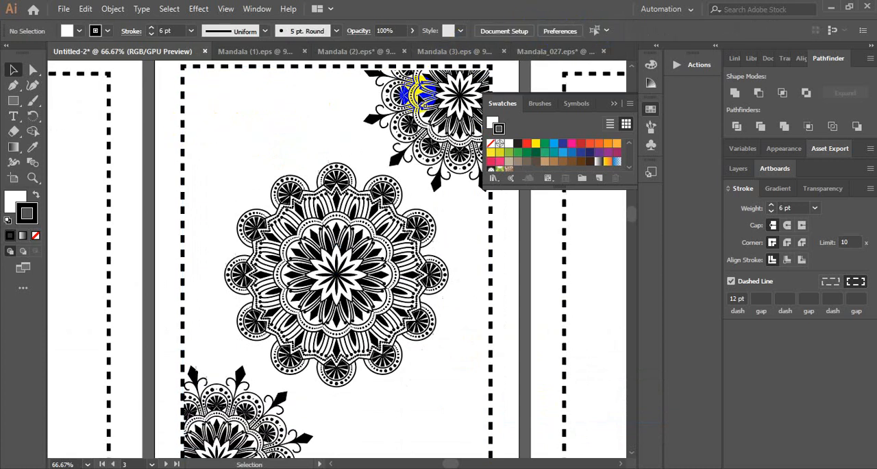
Fine-tune the third page's dashed border from its lower-left corner so it meets the clipped mandala edges, and deselect it
{"action": "left_click", "coordinate": [614, 104]}
{"action": "scroll", "coordinate": [542, 117], "scroll_direction": "up", "scroll_amount": 1}
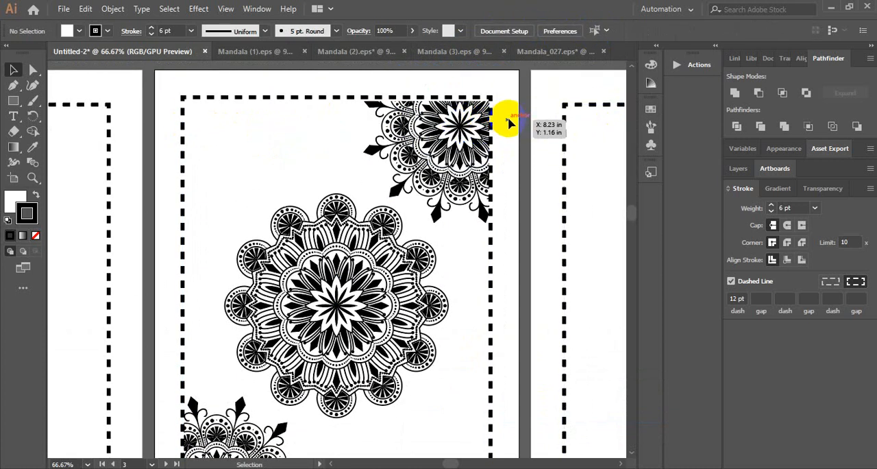
{"action": "scroll", "coordinate": [342, 196], "scroll_direction": "down", "scroll_amount": 7}
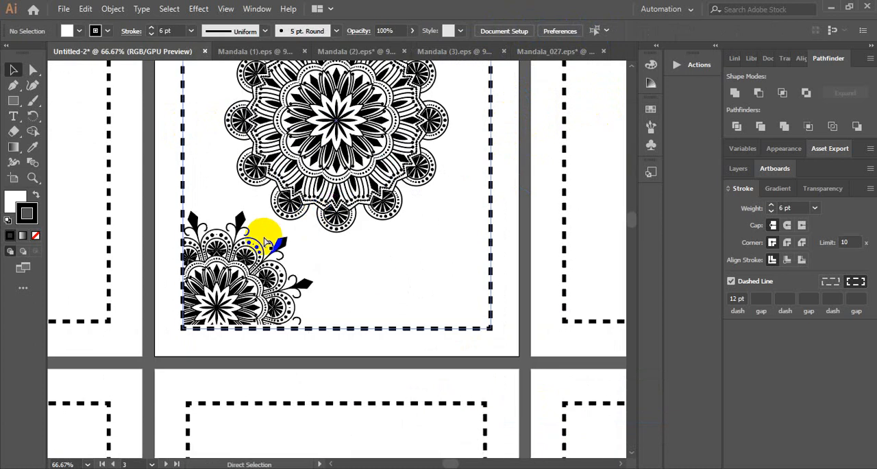
{"action": "scroll", "coordinate": [212, 315], "scroll_direction": "up", "scroll_amount": 2, "text": "alt"}
{"action": "left_click_drag", "start_coordinate": [205, 353], "coordinate": [382, 277]}
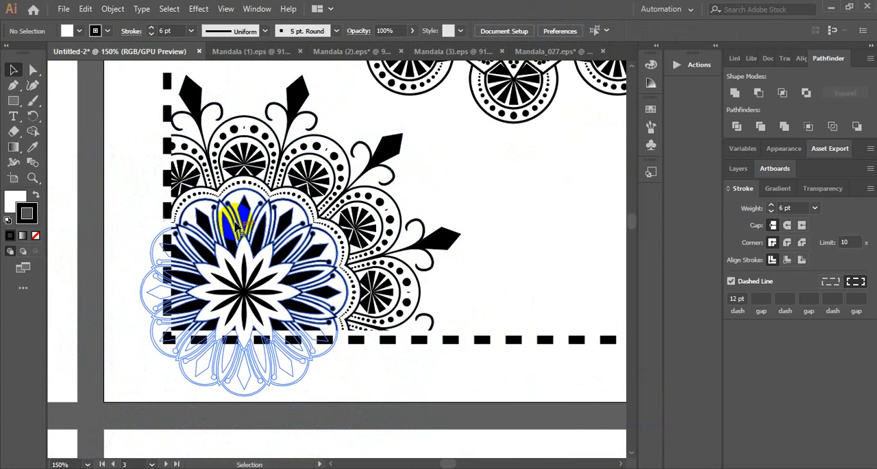
{"action": "left_click", "coordinate": [168, 147]}
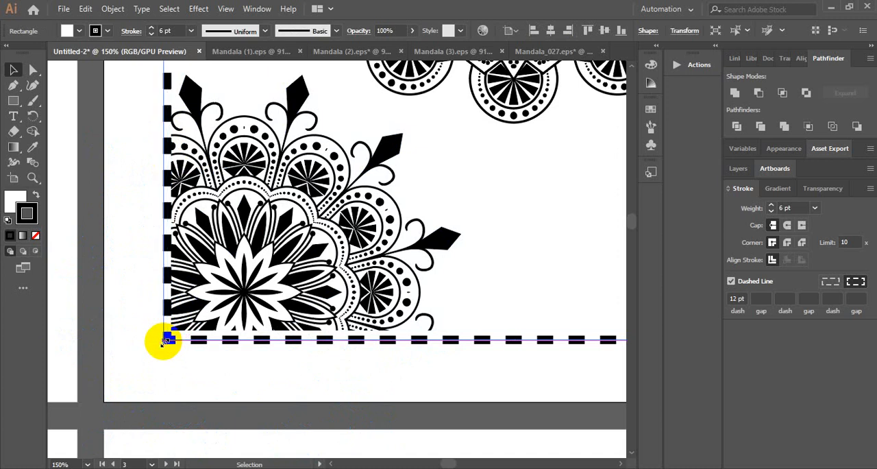
{"action": "left_click_drag", "start_coordinate": [163, 340], "coordinate": [478, 41]}
{"action": "left_click_drag", "start_coordinate": [555, 31], "coordinate": [424, 152]}
{"action": "key", "text": "ctrl+minus"}
{"action": "key", "text": "ctrl+minus"}
{"action": "key", "text": "ctrl+minus"}
{"action": "scroll", "coordinate": [442, 139], "scroll_direction": "up", "scroll_amount": 3}
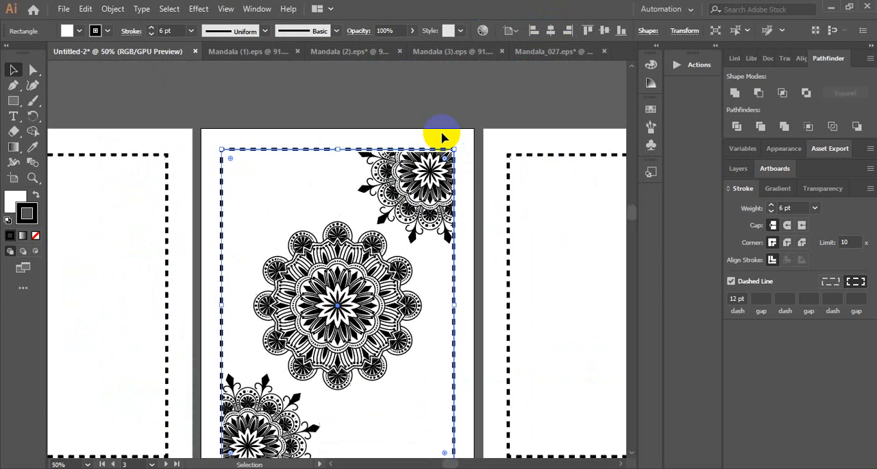
{"action": "left_click", "coordinate": [462, 115]}
Switch to the Mandala (2).eps document and dock its floating window back among the other open documents
{"action": "scroll", "coordinate": [480, 104], "scroll_direction": "down", "scroll_amount": 5}
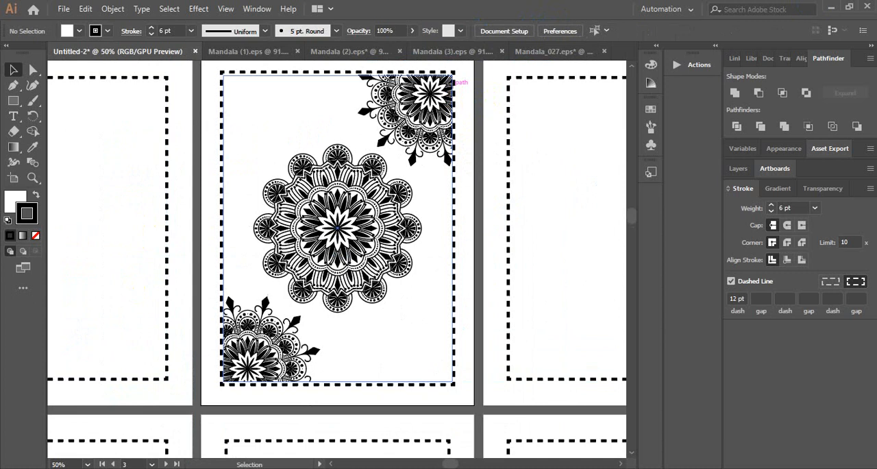
{"action": "scroll", "coordinate": [432, 322], "scroll_direction": "up", "scroll_amount": 3}
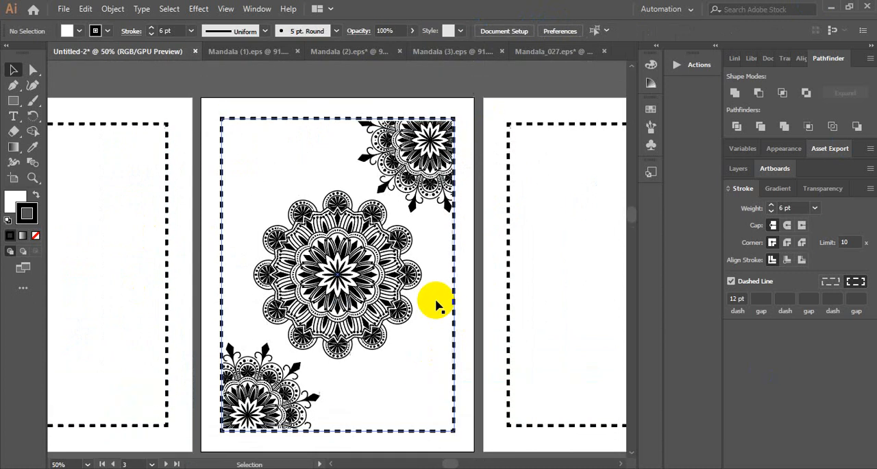
{"action": "scroll", "coordinate": [430, 299], "scroll_direction": "down", "scroll_amount": 2}
{"action": "left_click_drag", "start_coordinate": [518, 73], "coordinate": [386, 126]}
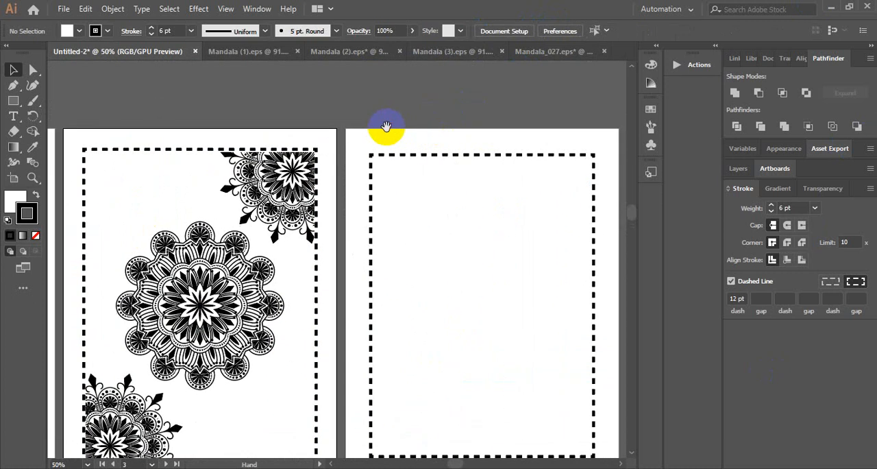
{"action": "left_click", "coordinate": [245, 52]}
{"action": "left_click", "coordinate": [480, 99]}
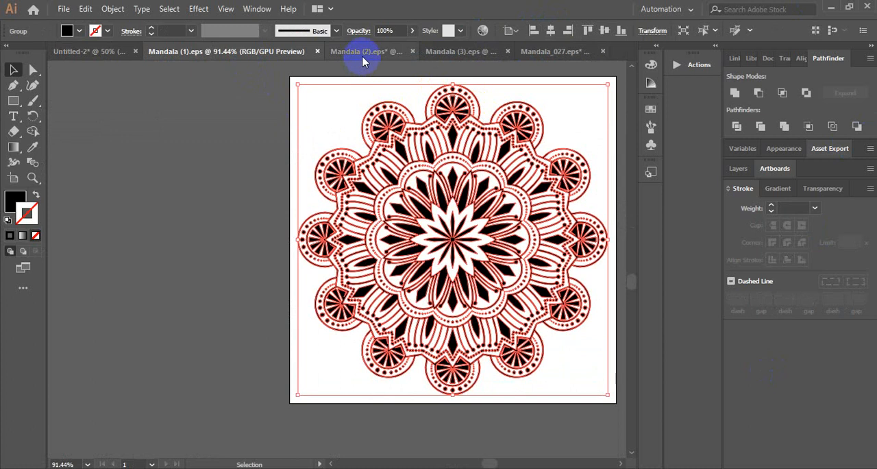
{"action": "mouse_move", "coordinate": [360, 52]}
{"action": "left_mouse_down"}
{"action": "mouse_move", "coordinate": [327, 67]}
{"action": "mouse_move", "coordinate": [354, 65]}
{"action": "left_mouse_up"}
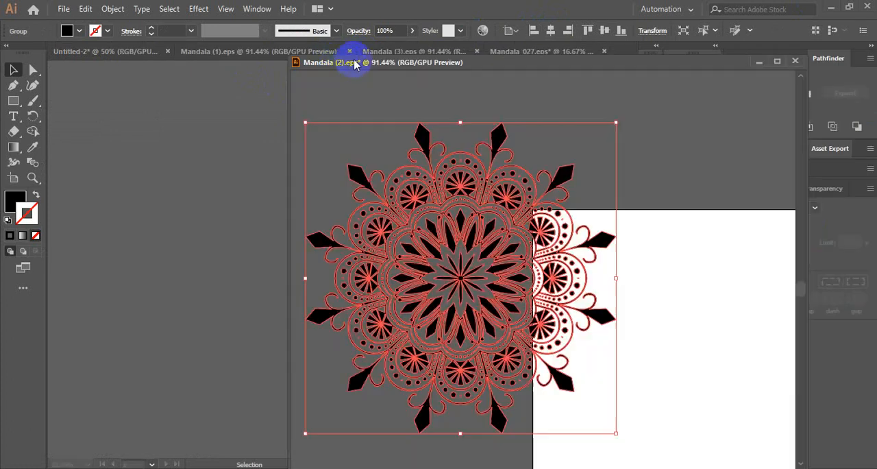
{"action": "left_click", "coordinate": [391, 52]}
{"action": "left_click", "coordinate": [585, 184]}
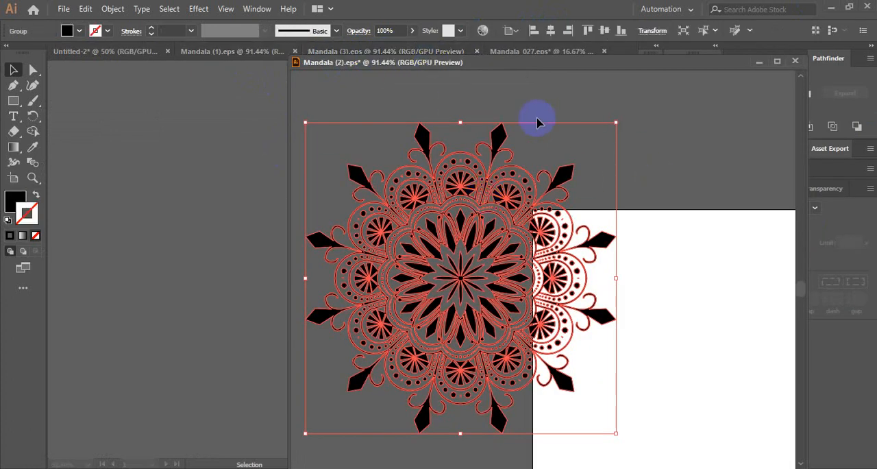
{"action": "left_click_drag", "start_coordinate": [581, 67], "coordinate": [582, 50]}
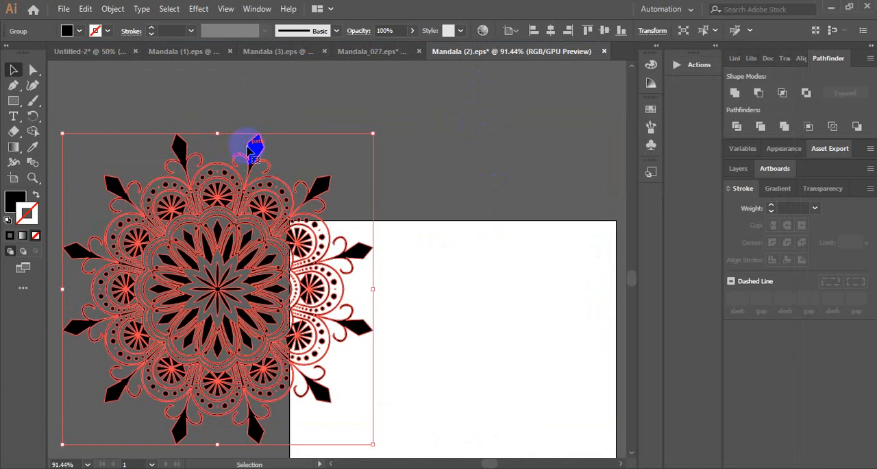
Bring the mandala from Mandala (2).eps into the Untitled-2 book document and place it in the middle of the fifth artboard
{"action": "left_click_drag", "start_coordinate": [244, 144], "coordinate": [535, 274]}
{"action": "key", "text": "ctrl+minus"}
{"action": "key", "text": "ctrl+minus"}
{"action": "left_click_drag", "start_coordinate": [473, 223], "coordinate": [401, 216]}
{"action": "left_click_drag", "start_coordinate": [267, 237], "coordinate": [399, 207]}
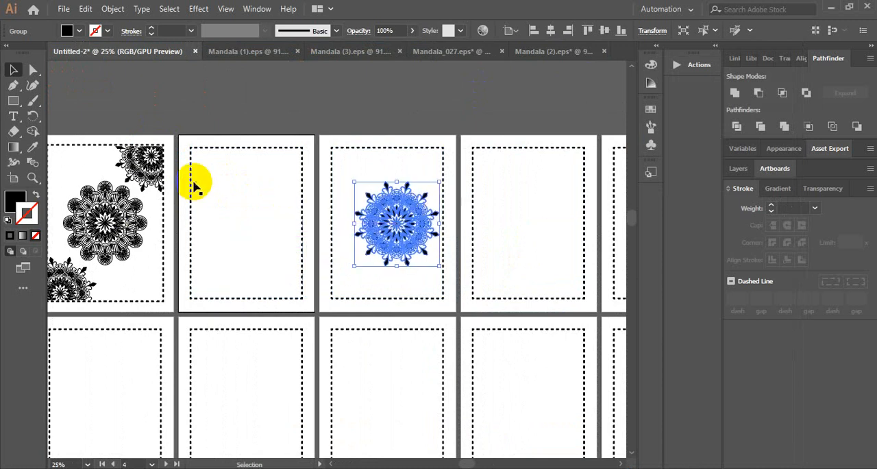
{"action": "left_click_drag", "start_coordinate": [204, 150], "coordinate": [246, 137]}
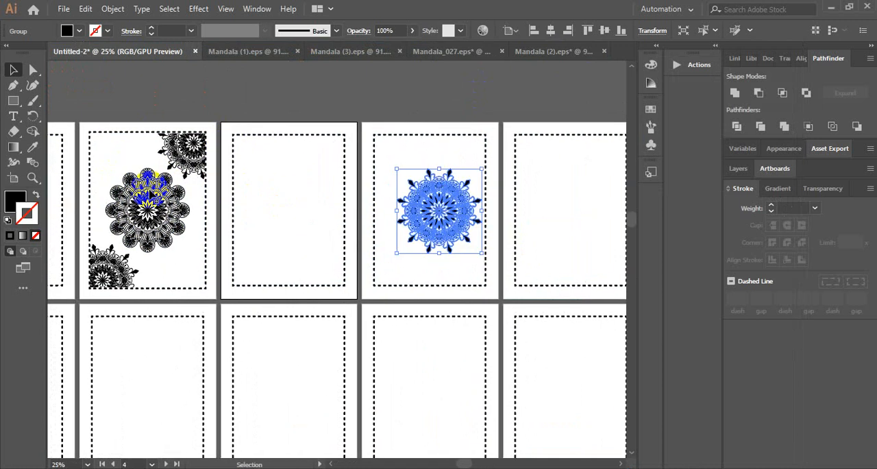
{"action": "left_click_drag", "start_coordinate": [428, 208], "coordinate": [419, 207]}
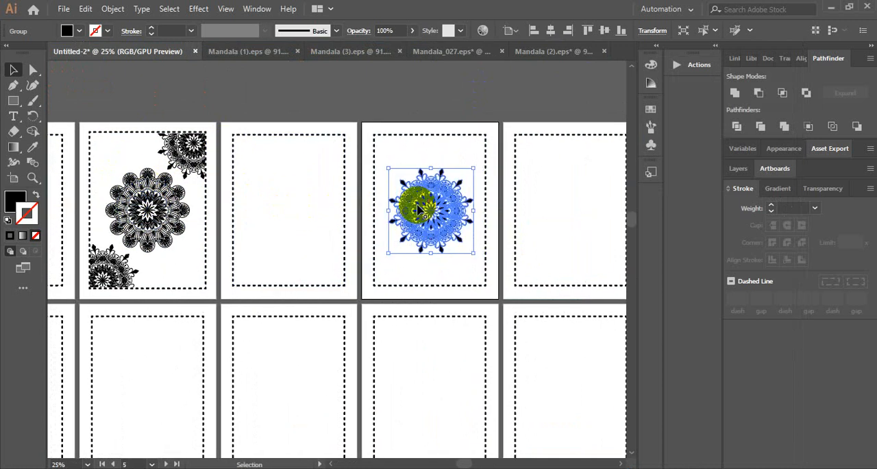
Align the fifth page's mandala to the artboard's horizontal and vertical centre and deselect it
{"action": "key", "text": "ctrl+plus"}
{"action": "key", "text": "ctrl+plus"}
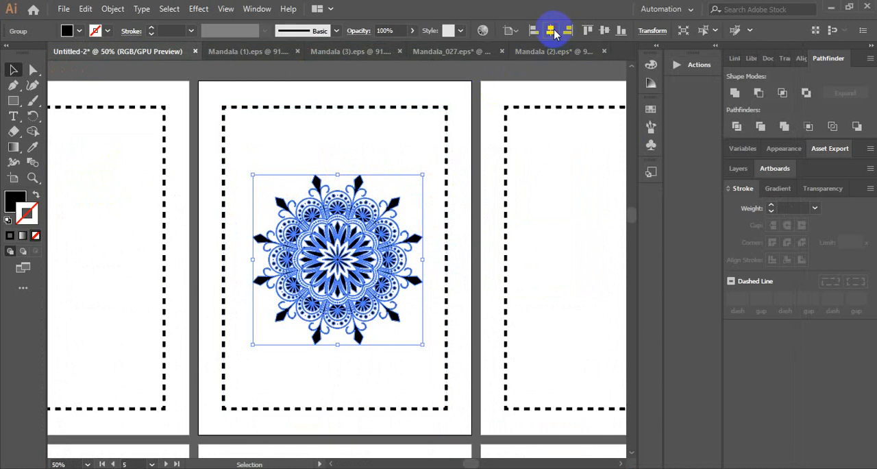
{"action": "left_click", "coordinate": [551, 31]}
{"action": "left_click", "coordinate": [603, 31]}
{"action": "left_click", "coordinate": [412, 87]}
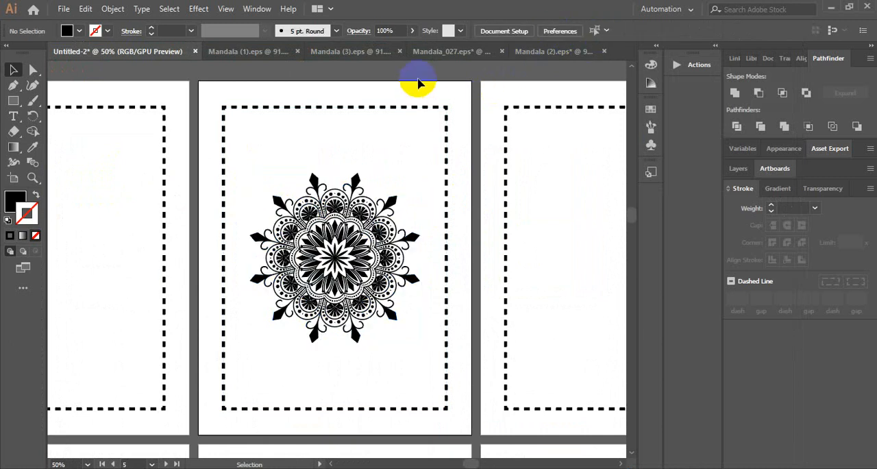
Enlarge the fifth page's central mandala slightly about its centre, keeping its proportions
{"action": "left_click", "coordinate": [310, 273]}
{"action": "left_click_drag", "start_coordinate": [418, 174], "coordinate": [428, 162]}
{"action": "left_click", "coordinate": [322, 78]}
Bring the mandala from Mandala (1).eps into the book document and centre it roughly over the fifth page's upper-left border corner
{"action": "left_click", "coordinate": [240, 51]}
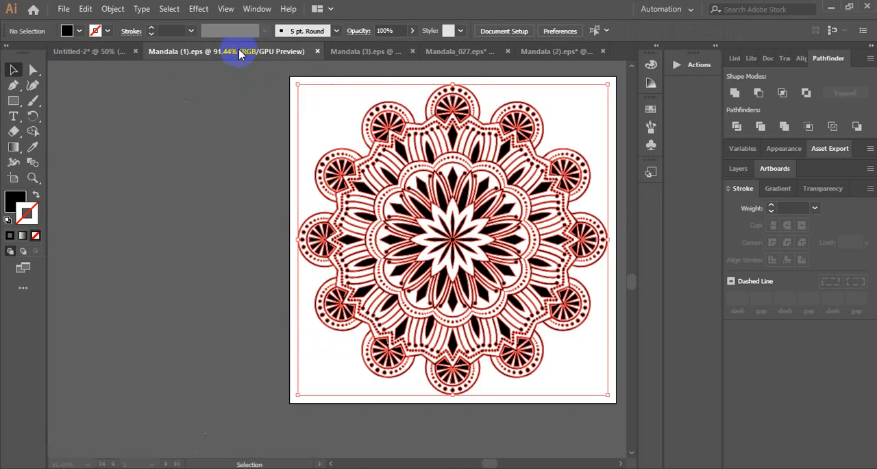
{"action": "left_click_drag", "start_coordinate": [486, 172], "coordinate": [442, 93]}
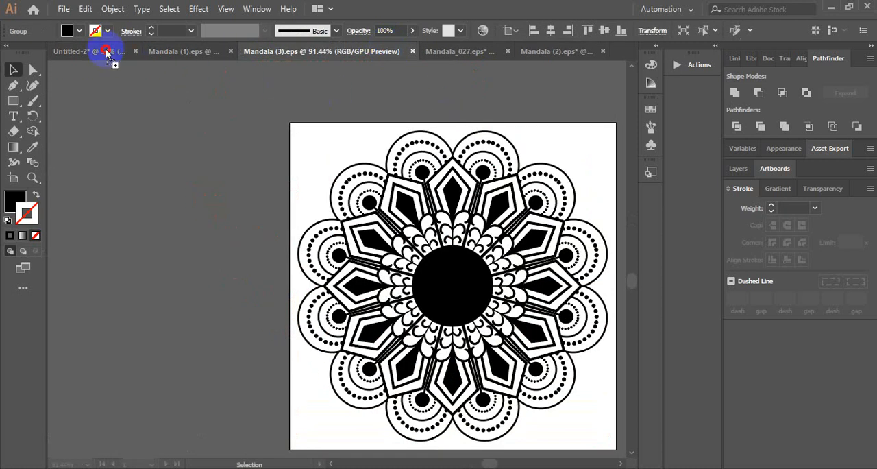
{"action": "left_click_drag", "start_coordinate": [107, 53], "coordinate": [248, 196]}
{"action": "scroll", "coordinate": [249, 195], "scroll_direction": "down", "scroll_amount": 1}
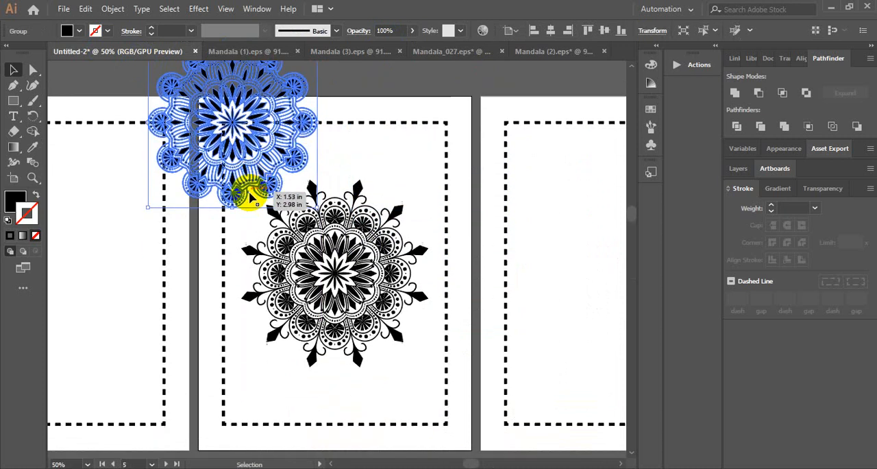
{"action": "left_click_drag", "start_coordinate": [269, 165], "coordinate": [261, 163]}
{"action": "scroll", "coordinate": [264, 164], "scroll_direction": "down", "scroll_amount": 1}
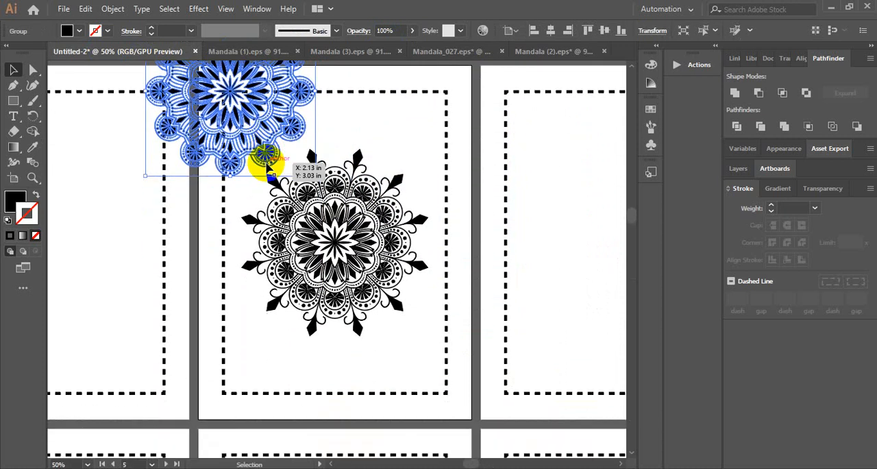
{"action": "scroll", "coordinate": [268, 166], "scroll_direction": "up", "scroll_amount": 2}
{"action": "left_click", "coordinate": [336, 107]}
Check the open mandala documents, switch to File Explorer and look through New folder and New folder (2) in Downloads for another mandala
{"action": "left_click", "coordinate": [468, 59]}
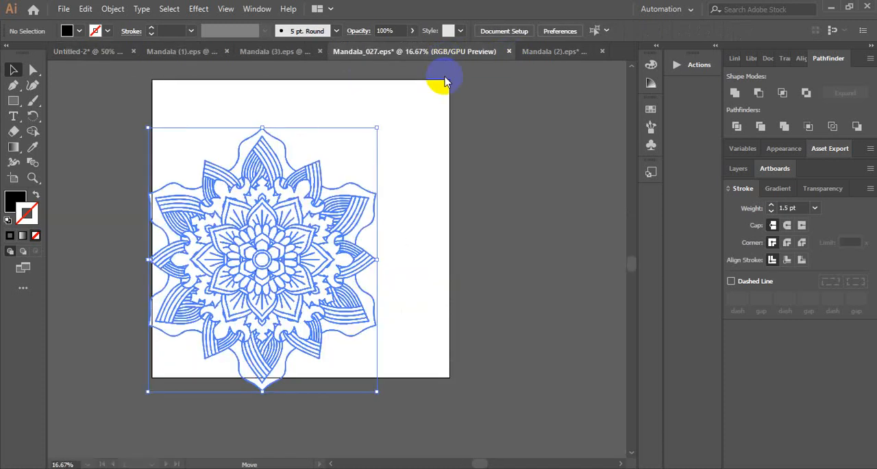
{"action": "left_click", "coordinate": [543, 55]}
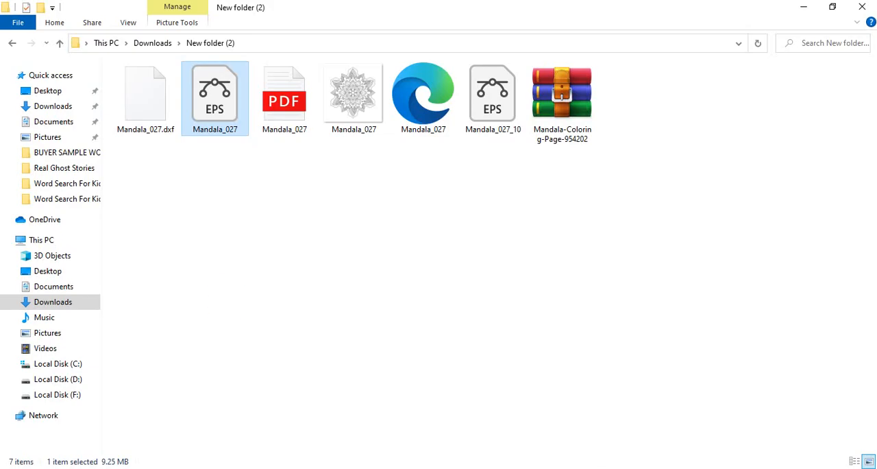
{"action": "left_click", "coordinate": [58, 43]}
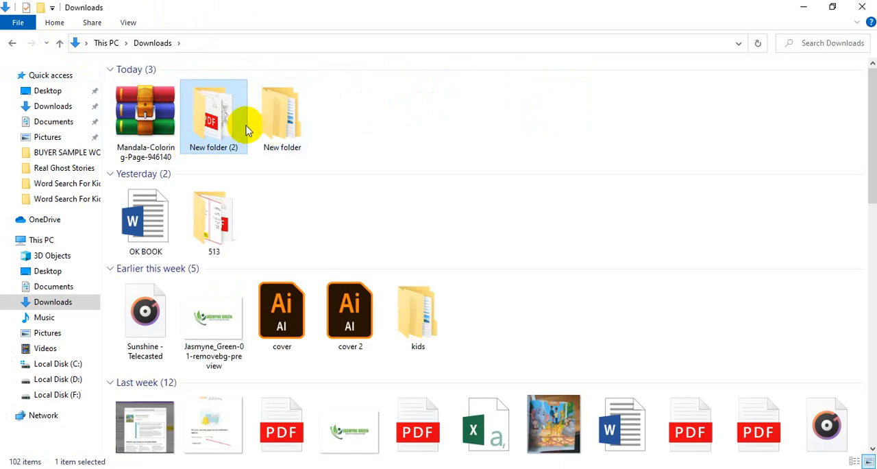
{"action": "double_click", "coordinate": [273, 115]}
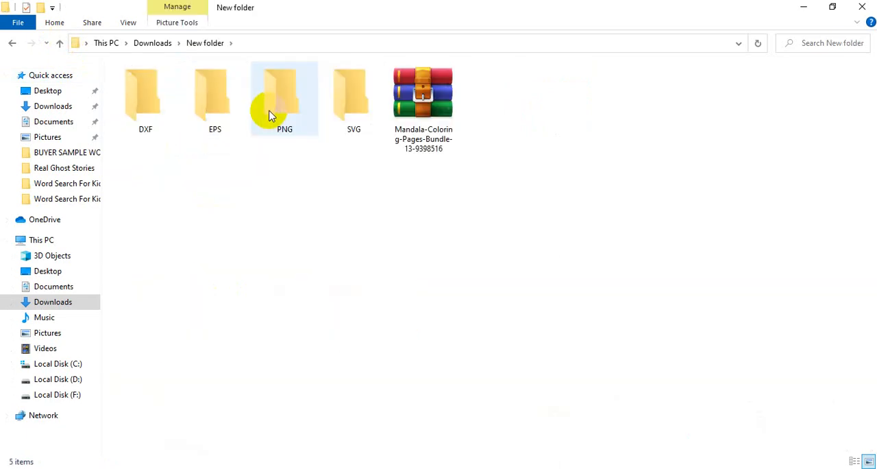
{"action": "left_click", "coordinate": [59, 43]}
{"action": "double_click", "coordinate": [211, 120]}
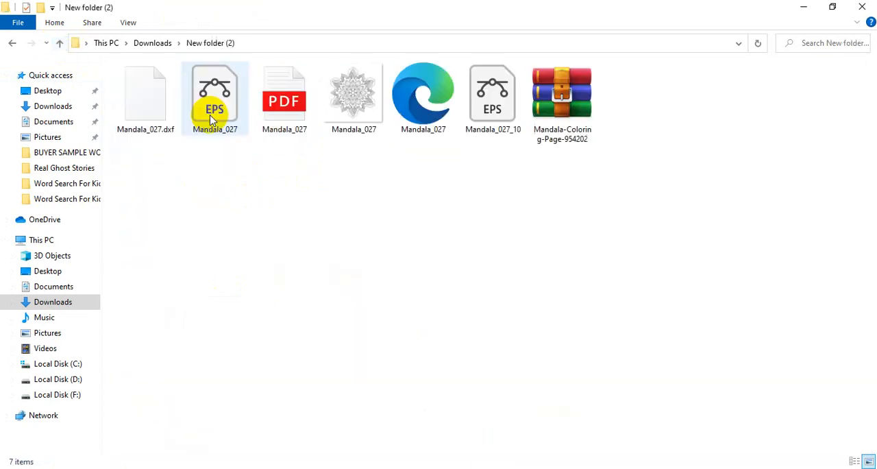
{"action": "left_click", "coordinate": [61, 42]}
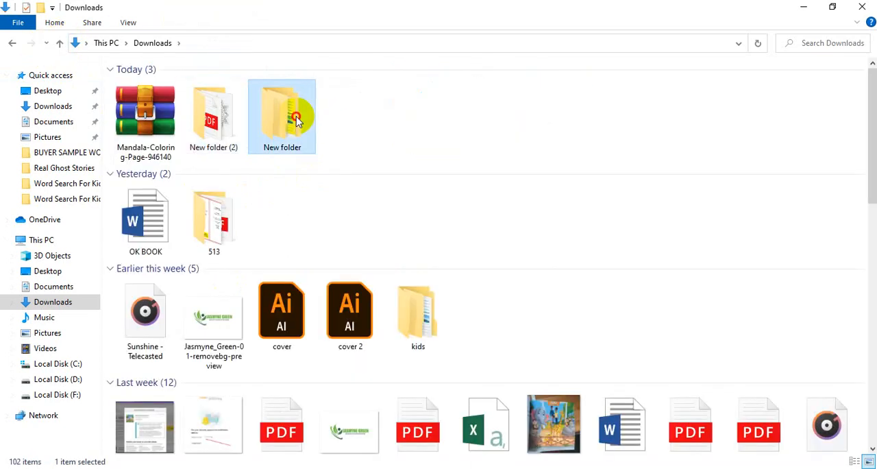
Open Mandala (4) from the EPS subfolder of New folder in Downloads in Illustrator
{"action": "double_click", "coordinate": [285, 115]}
{"action": "left_click", "coordinate": [226, 111]}
{"action": "double_click", "coordinate": [226, 111]}
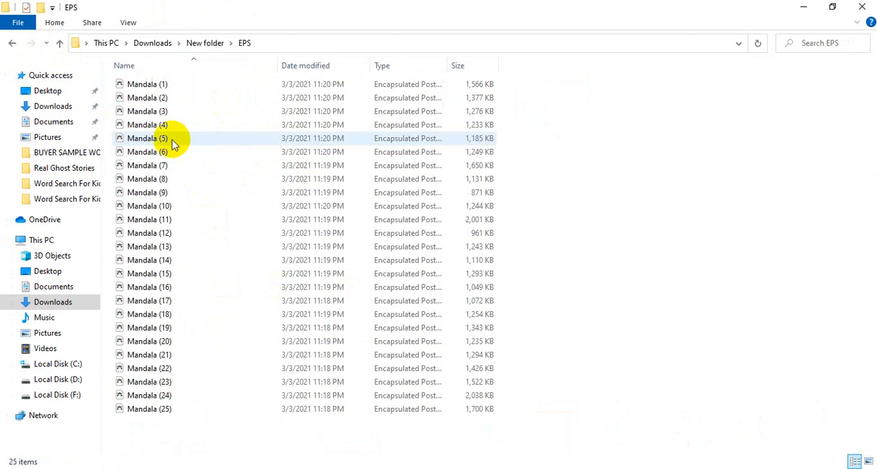
{"action": "left_click", "coordinate": [167, 123]}
{"action": "double_click", "coordinate": [167, 124]}
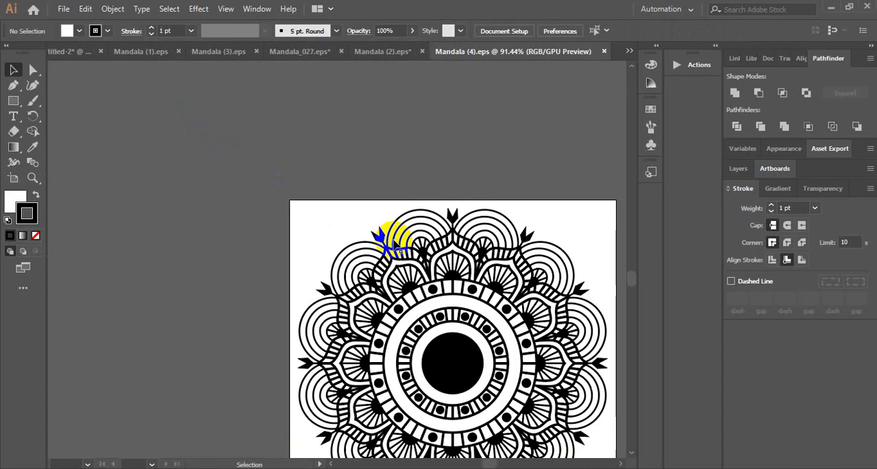
Bring the Mandala (4) design onto the fifth page's lower-right border corner and scale it down slightly about its centre
{"action": "left_click_drag", "start_coordinate": [460, 265], "coordinate": [223, 155]}
{"action": "left_click_drag", "start_coordinate": [440, 407], "coordinate": [419, 270]}
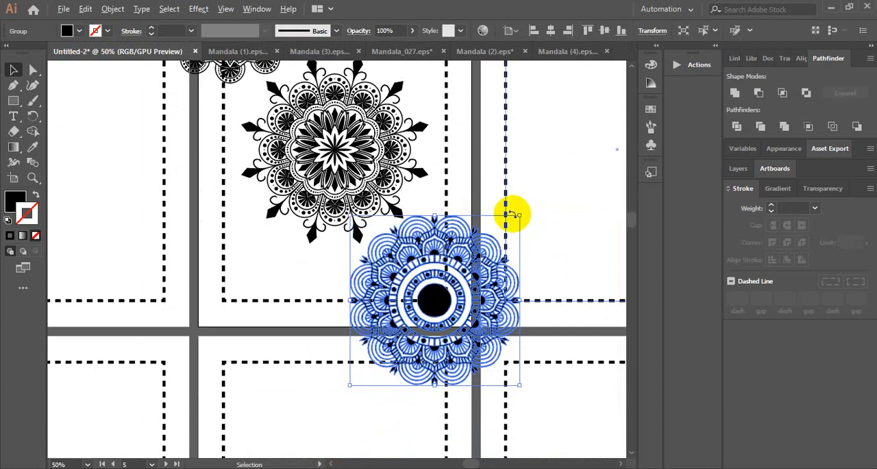
{"action": "left_click_drag", "start_coordinate": [519, 216], "coordinate": [513, 218]}
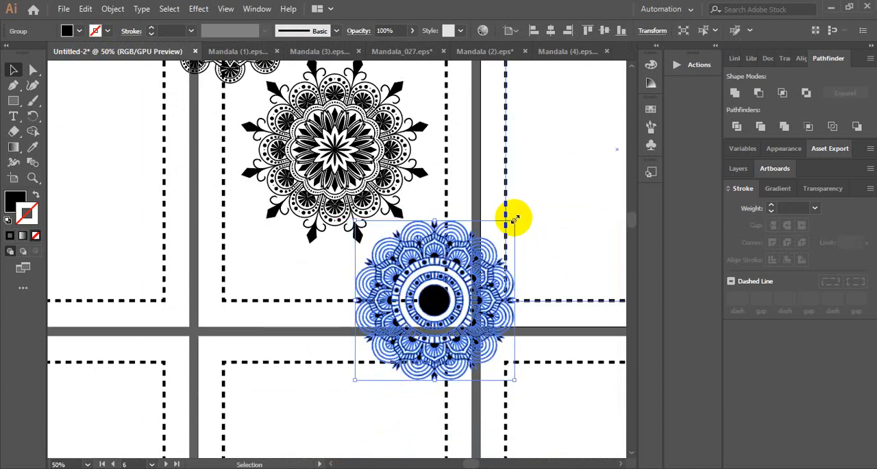
{"action": "left_click", "coordinate": [318, 392]}
Draw a black-filled rectangle without stroke just inside the fifth page's dashed border, covering the area within it
{"action": "scroll", "coordinate": [317, 391], "scroll_direction": "up", "scroll_amount": 5}
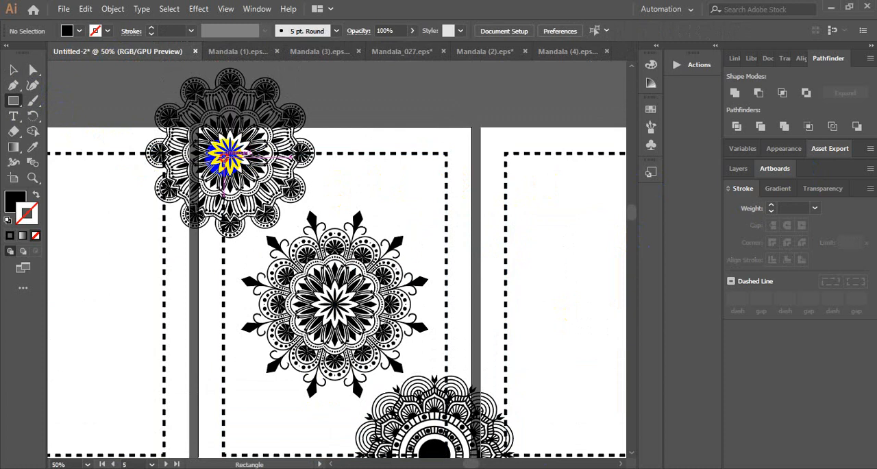
{"action": "left_click_drag", "start_coordinate": [224, 157], "coordinate": [443, 391]}
{"action": "scroll", "coordinate": [394, 359], "scroll_direction": "down", "scroll_amount": 2}
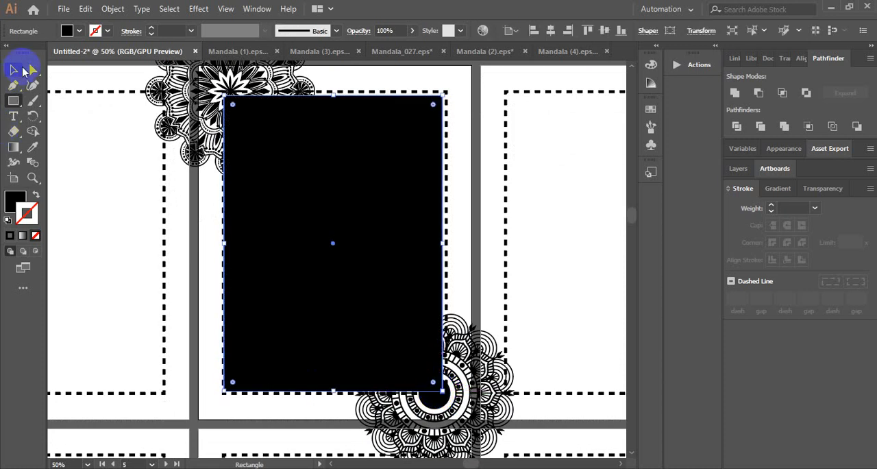
{"action": "left_click", "coordinate": [15, 69]}
Try to clip the fifth page's mandalas and dashed border with the black rectangle, and undo the clipping mask
{"action": "scroll", "coordinate": [445, 108], "scroll_direction": "up", "scroll_amount": 1}
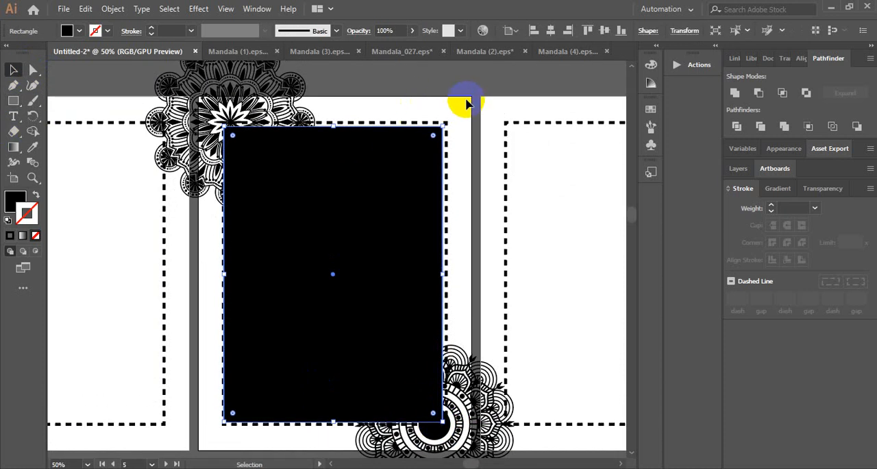
{"action": "left_click_drag", "start_coordinate": [468, 99], "coordinate": [244, 431]}
{"action": "scroll", "coordinate": [244, 431], "scroll_direction": "down", "scroll_amount": 1}
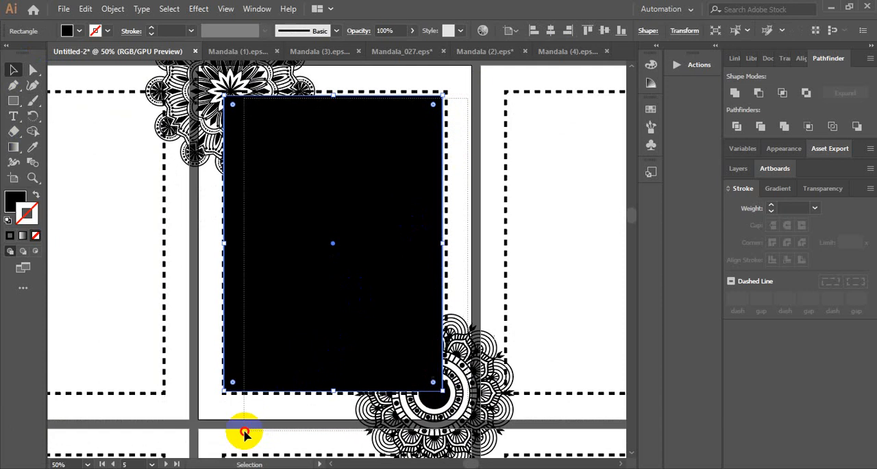
{"action": "left_click_drag", "start_coordinate": [210, 405], "coordinate": [213, 400]}
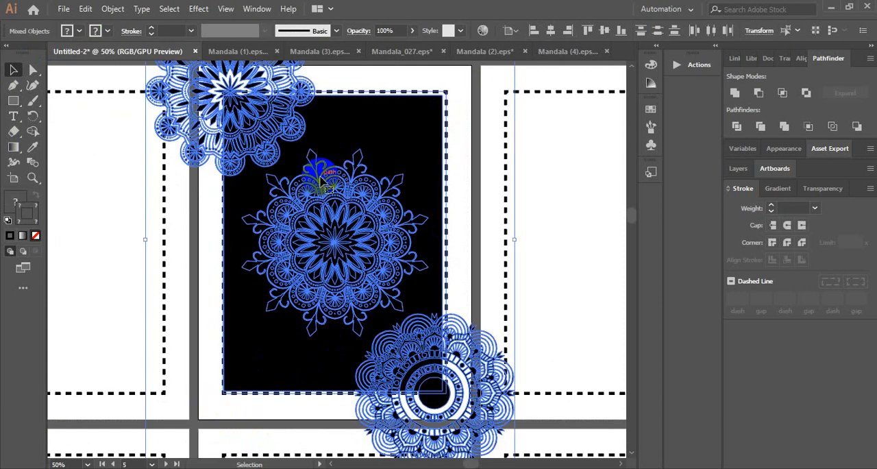
{"action": "right_click", "coordinate": [312, 147]}
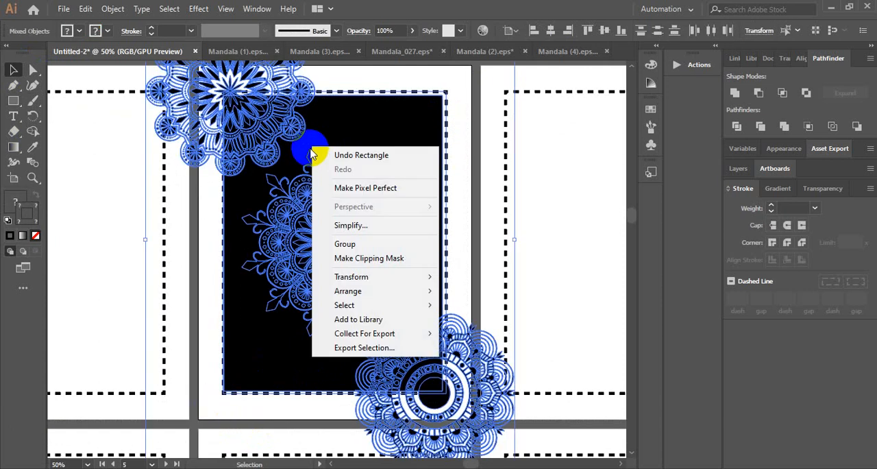
{"action": "left_click", "coordinate": [385, 259]}
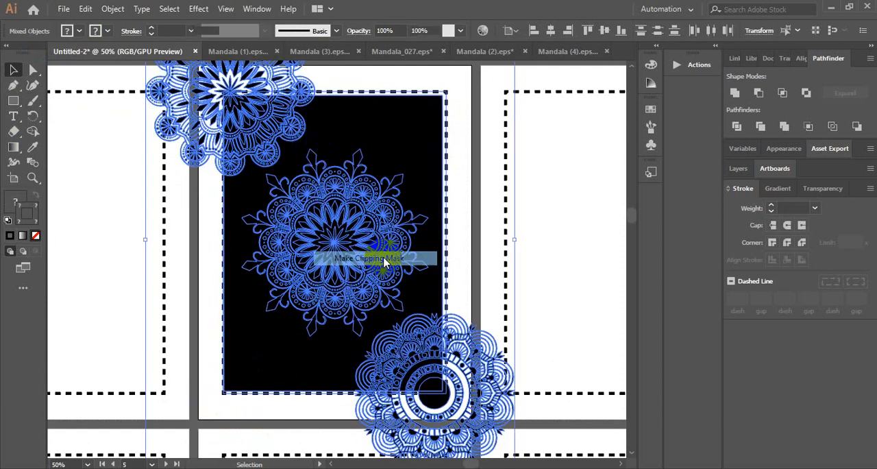
{"action": "left_click", "coordinate": [470, 140]}
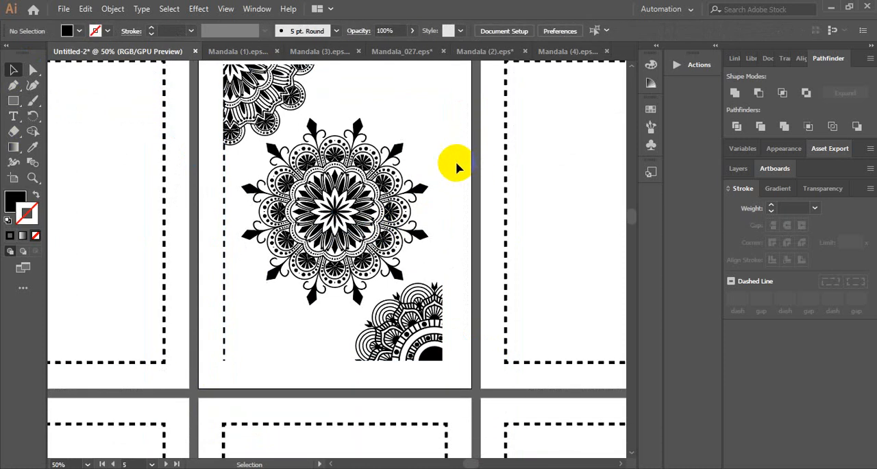
{"action": "key", "text": "ctrl+z"}
{"action": "key", "text": "ctrl+z"}
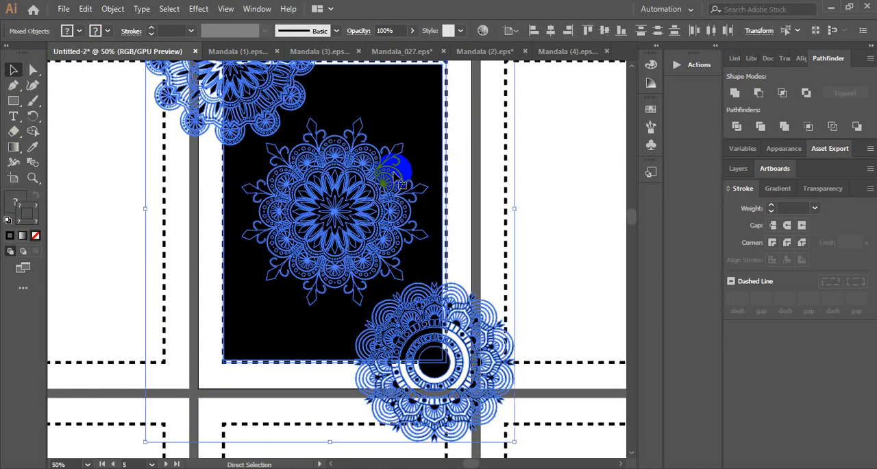
Narrow the black rectangle slightly from its left edge and recentre it within the fifth page's dashed border
{"action": "left_click", "coordinate": [194, 219]}
{"action": "left_click", "coordinate": [274, 212]}
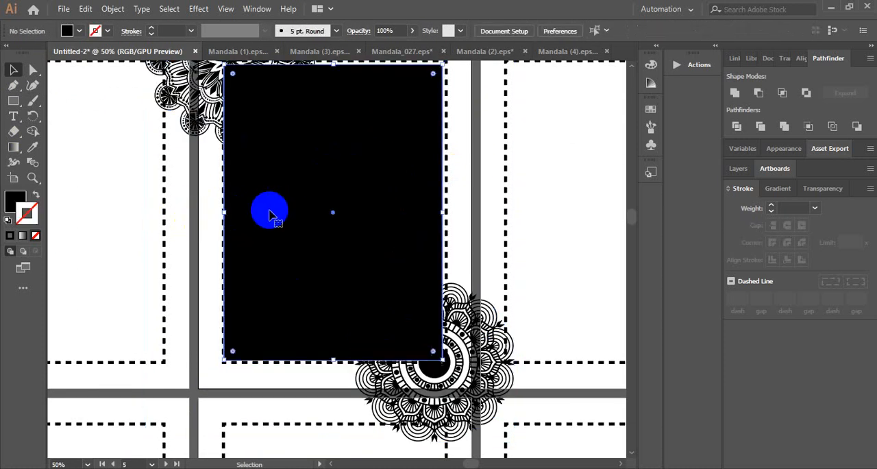
{"action": "left_click_drag", "start_coordinate": [226, 212], "coordinate": [229, 214]}
{"action": "scroll", "coordinate": [321, 180], "scroll_direction": "up", "scroll_amount": 1}
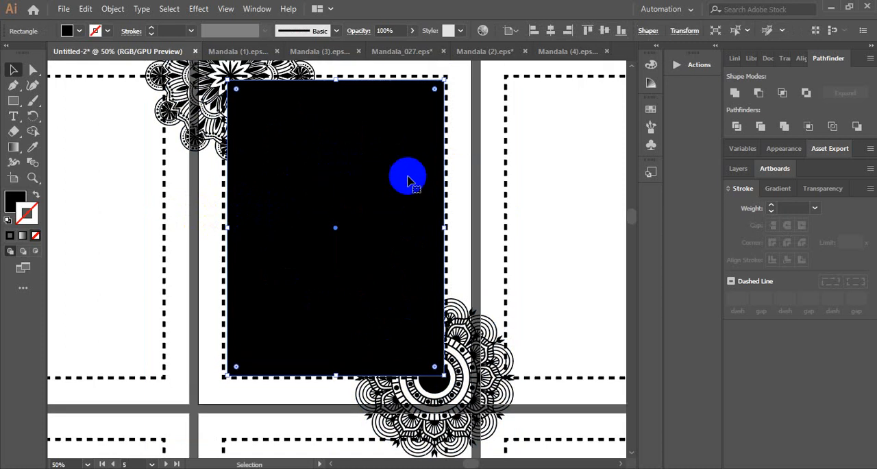
{"action": "key", "text": "Left"}
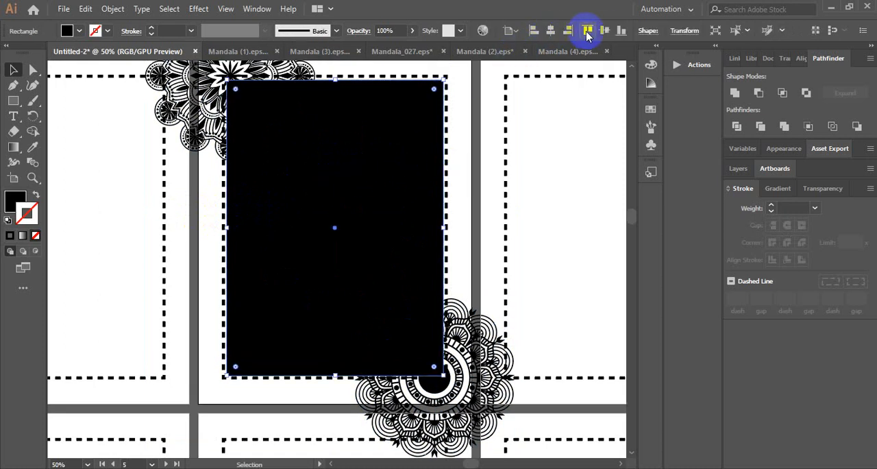
{"action": "left_click", "coordinate": [603, 31]}
{"action": "left_click", "coordinate": [446, 143]}
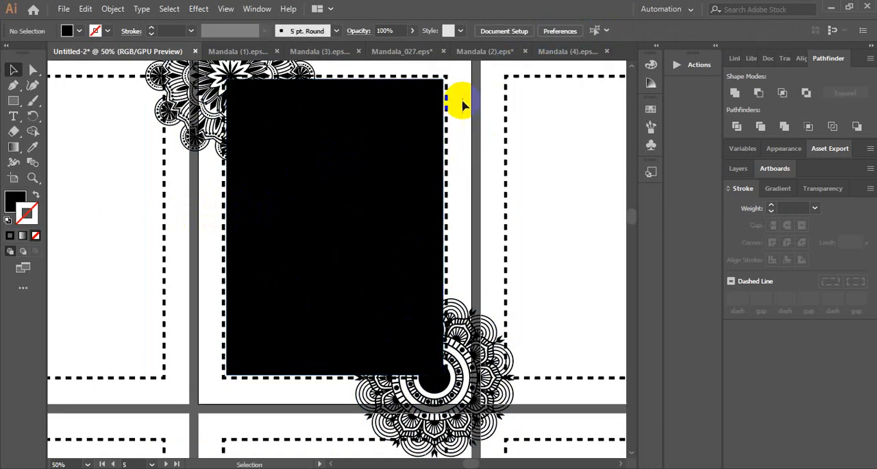
Make a clipping mask from the black rectangle over the fifth page's mandalas and dashed border
{"action": "key", "text": "ctrl+a"}
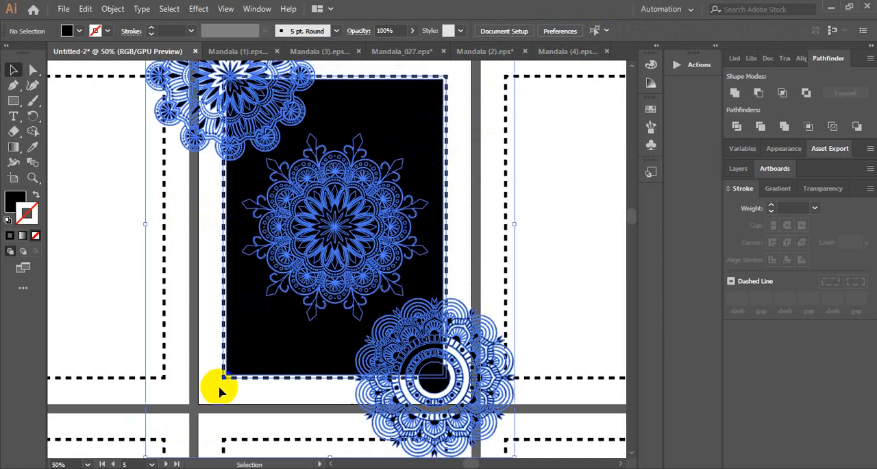
{"action": "right_click", "coordinate": [291, 223]}
{"action": "left_click", "coordinate": [316, 329]}
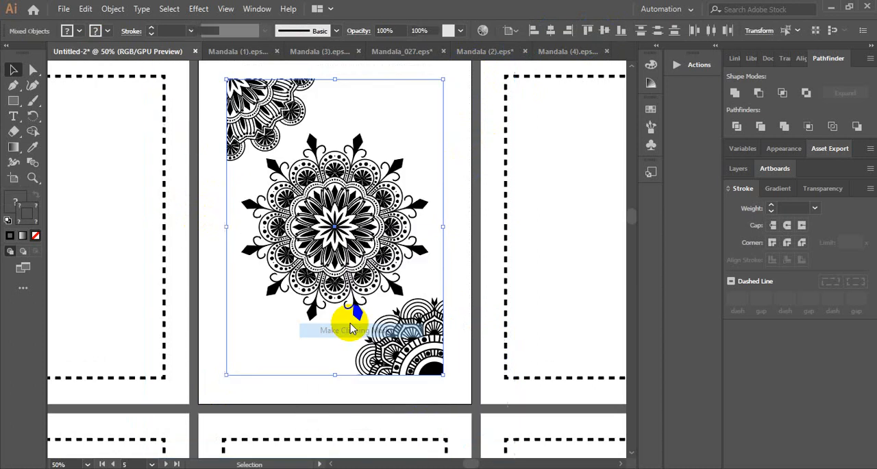
{"action": "left_click", "coordinate": [456, 211]}
{"action": "scroll", "coordinate": [455, 211], "scroll_direction": "down", "scroll_amount": 1}
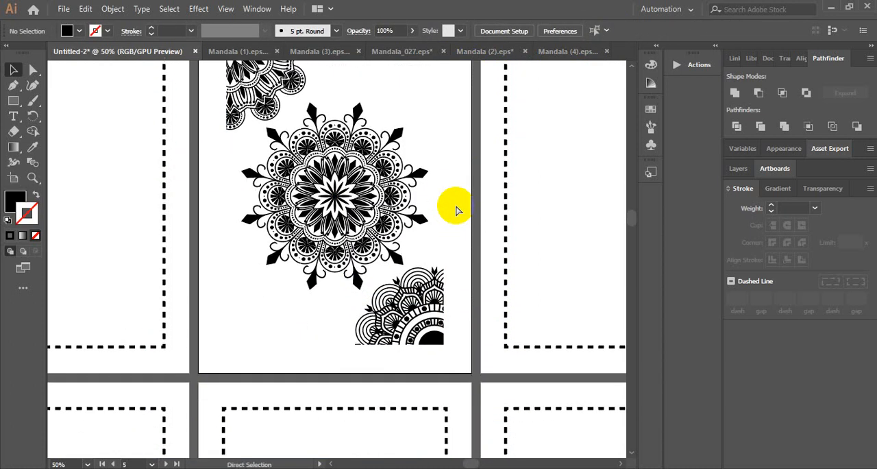
Duplicate the fourth page's dashed border rectangle onto the fifth page, around the clipped mandalas
{"action": "key", "text": "ctrl+minus"}
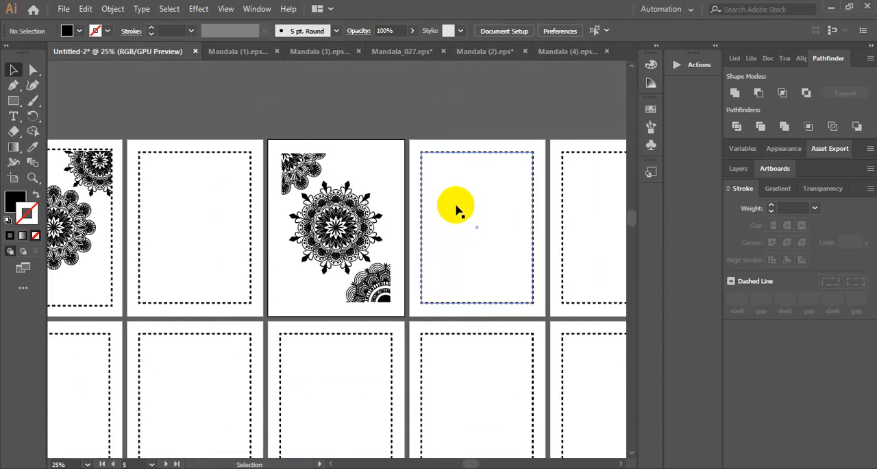
{"action": "left_click", "coordinate": [250, 182]}
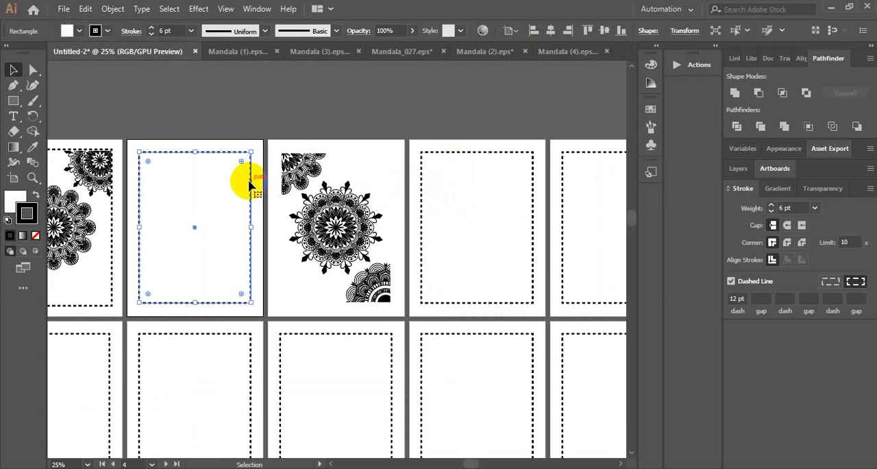
{"action": "left_click_drag", "start_coordinate": [248, 184], "coordinate": [386, 182]}
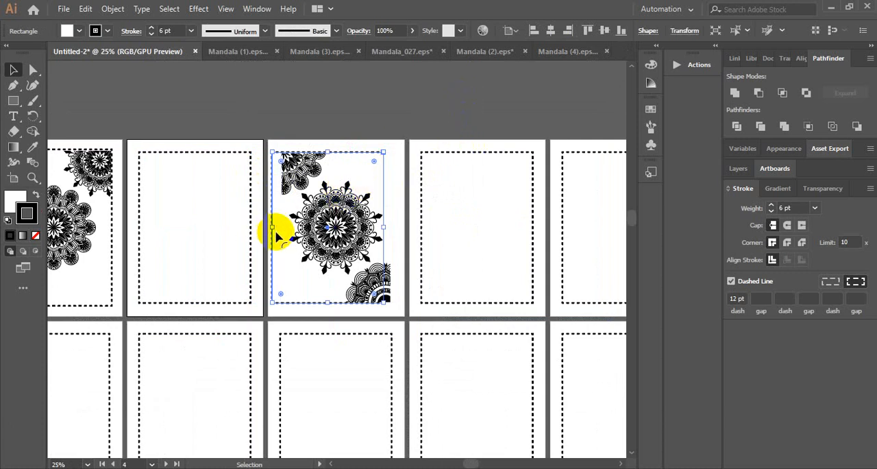
Try to centre the copied dashed border horizontally on the fifth page, and undo each alignment
{"action": "left_click", "coordinate": [551, 31]}
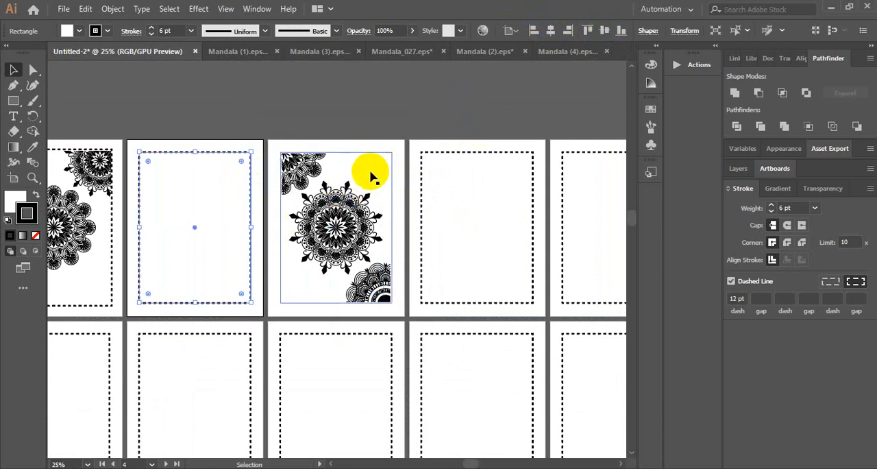
{"action": "left_click", "coordinate": [377, 174]}
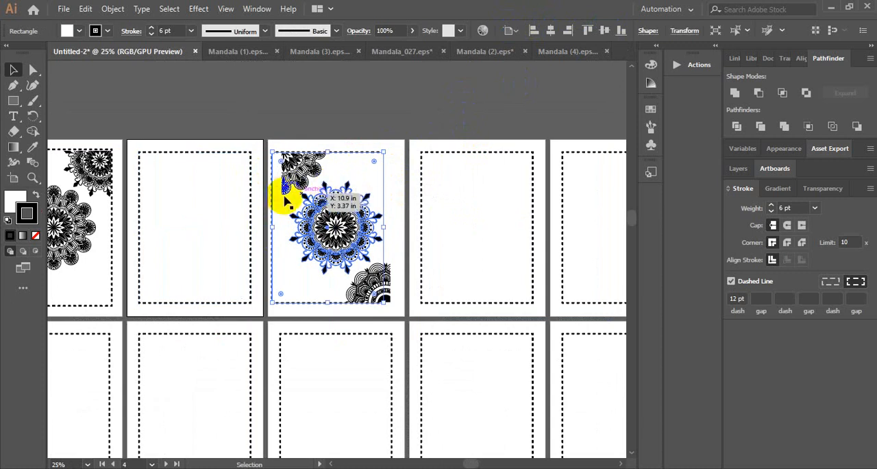
{"action": "left_click_drag", "start_coordinate": [283, 196], "coordinate": [278, 197]}
{"action": "key", "text": "ctrl+plus"}
{"action": "key", "text": "ctrl+plus"}
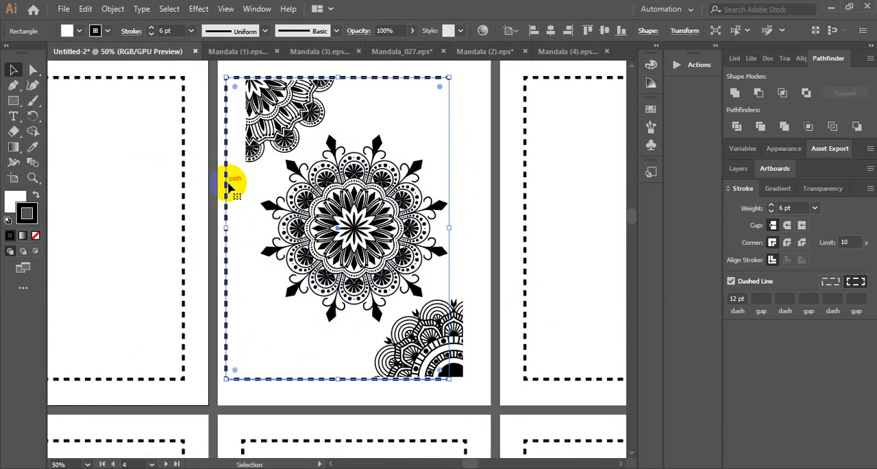
{"action": "left_click", "coordinate": [550, 31]}
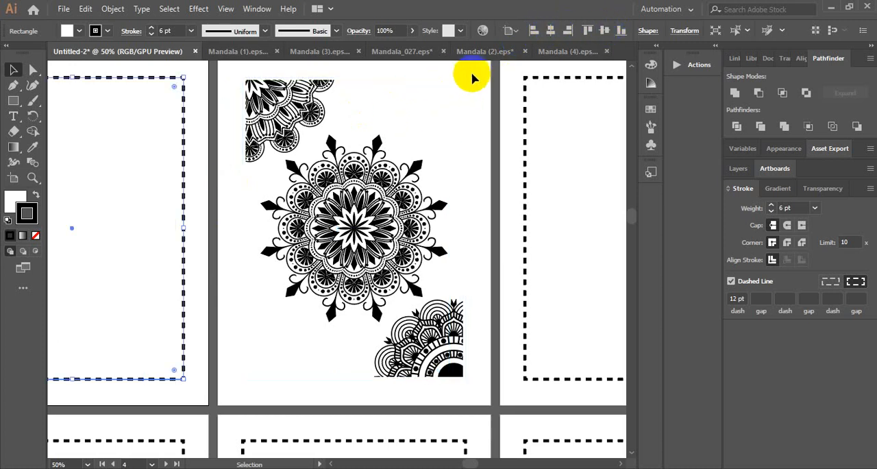
{"action": "key", "text": "ctrl+z"}
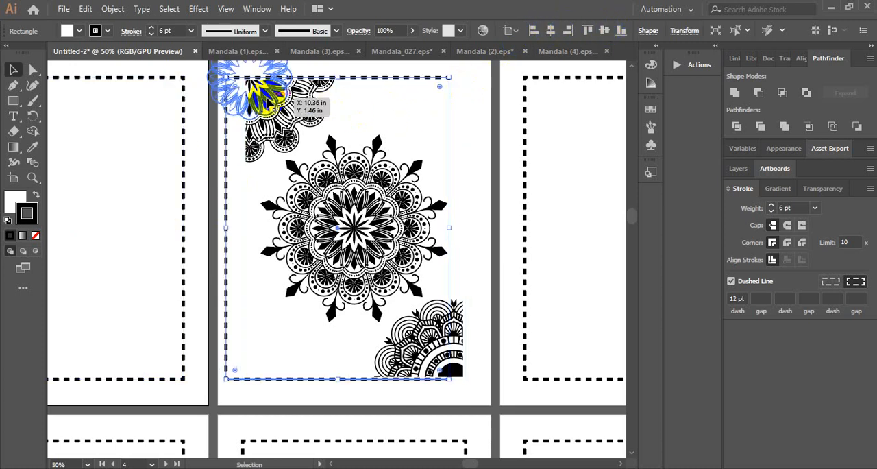
Enlarge the copied dashed border slightly about its centre and centre it horizontally on the fifth artboard
{"action": "left_click_drag", "start_coordinate": [226, 78], "coordinate": [217, 71]}
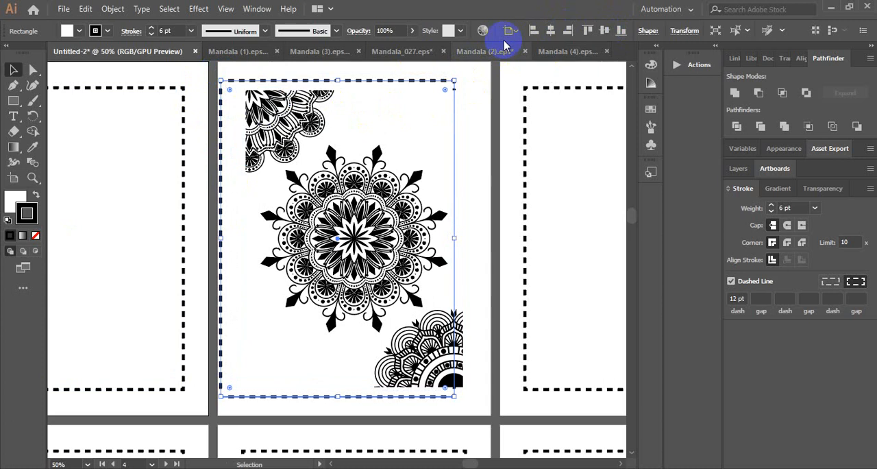
{"action": "left_click", "coordinate": [552, 31]}
{"action": "key", "text": "ctrl+z"}
{"action": "left_click", "coordinate": [473, 135]}
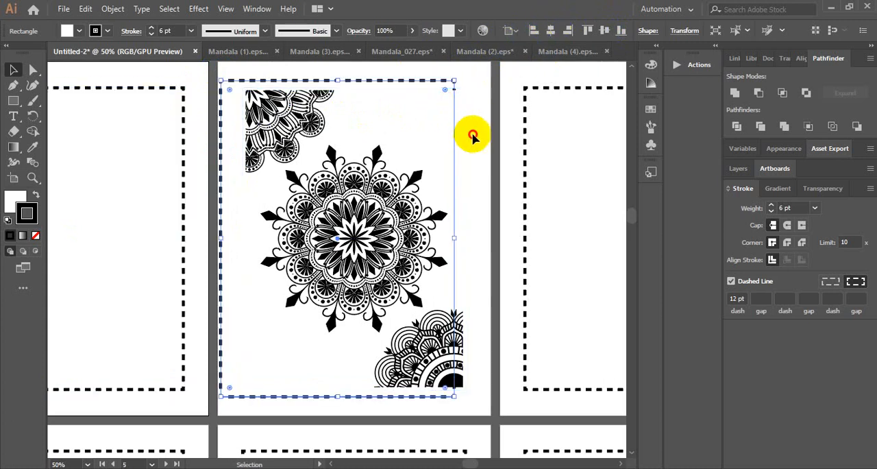
{"action": "left_click", "coordinate": [451, 80]}
{"action": "left_click", "coordinate": [551, 31]}
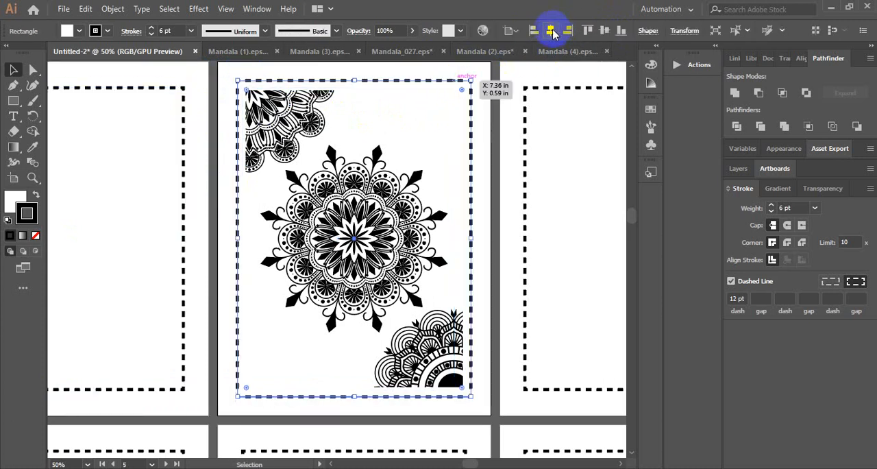
{"action": "left_click", "coordinate": [485, 82]}
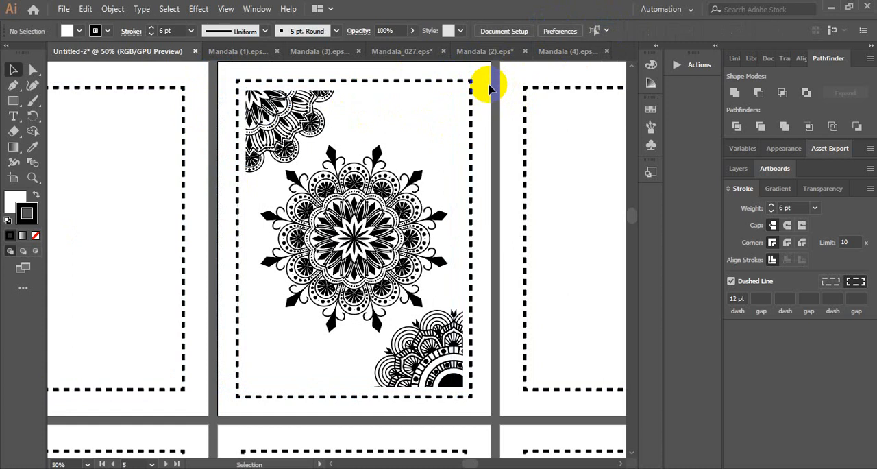
Scale the fifth page's dashed border down slightly about its centre so it closely frames the clipped mandala group
{"action": "left_click", "coordinate": [463, 81]}
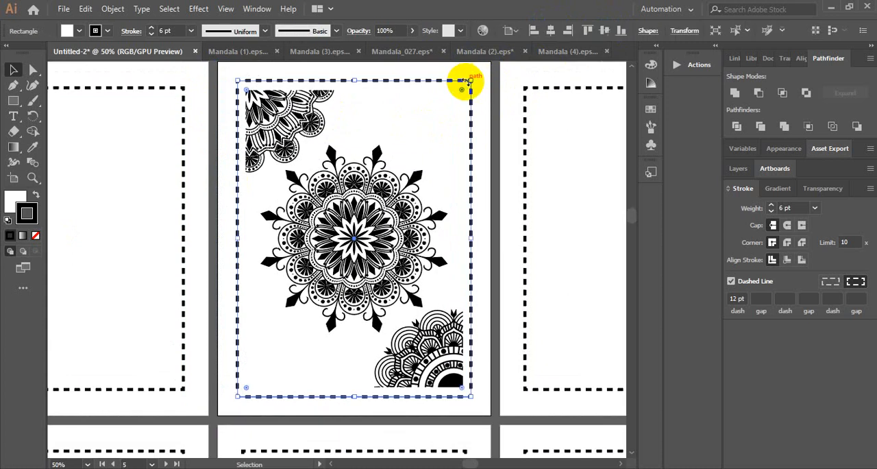
{"action": "left_click", "coordinate": [350, 110]}
{"action": "left_click", "coordinate": [266, 81]}
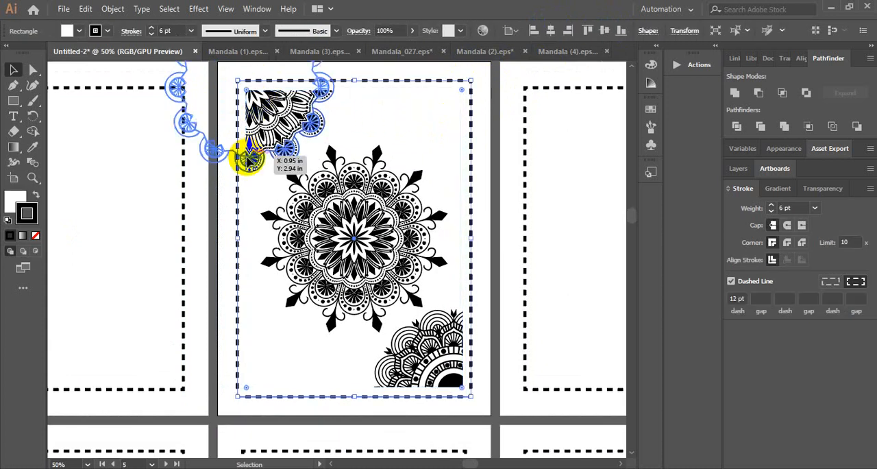
{"action": "left_click", "coordinate": [329, 208]}
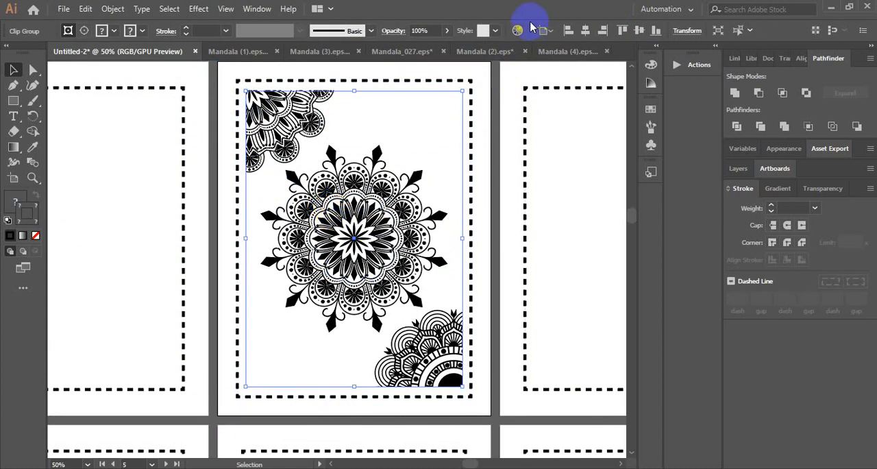
{"action": "left_click", "coordinate": [465, 81]}
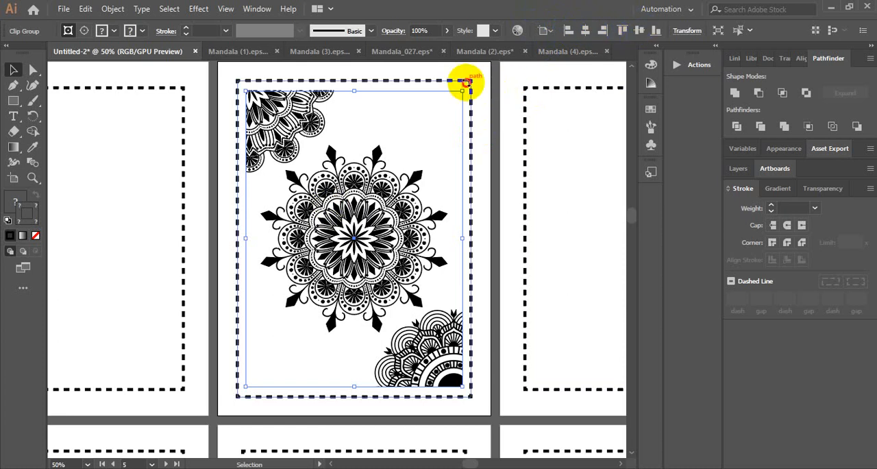
{"action": "left_click_drag", "start_coordinate": [467, 78], "coordinate": [469, 86]}
{"action": "left_click", "coordinate": [499, 113]}
Examine where the fifth page's clipped corner mandalas meet the dashed border, and compare the page with its neighbours
{"action": "scroll", "coordinate": [500, 117], "scroll_direction": "down", "scroll_amount": 2}
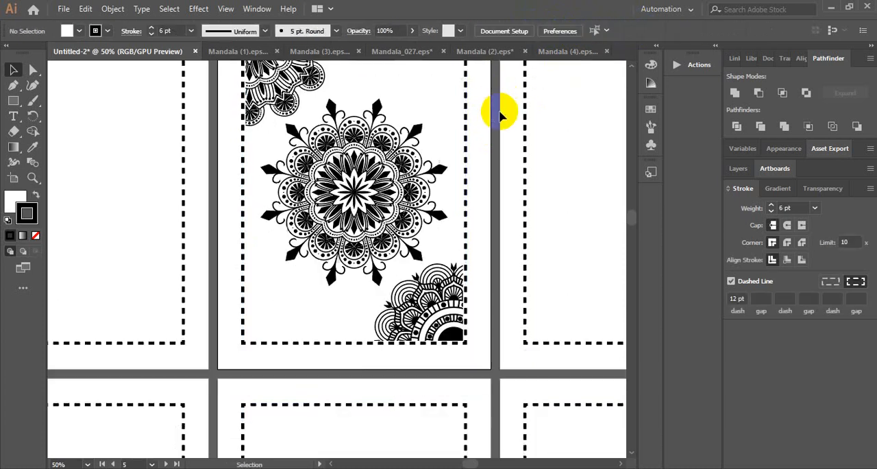
{"action": "scroll", "coordinate": [500, 109], "scroll_direction": "up", "scroll_amount": 4}
{"action": "key", "text": "ctrl+plus"}
{"action": "key", "text": "ctrl+plus"}
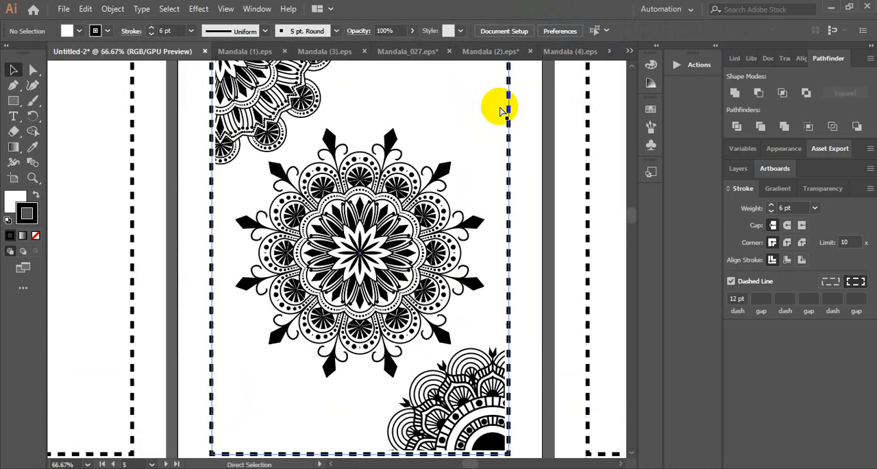
{"action": "left_click_drag", "start_coordinate": [335, 98], "coordinate": [306, 262]}
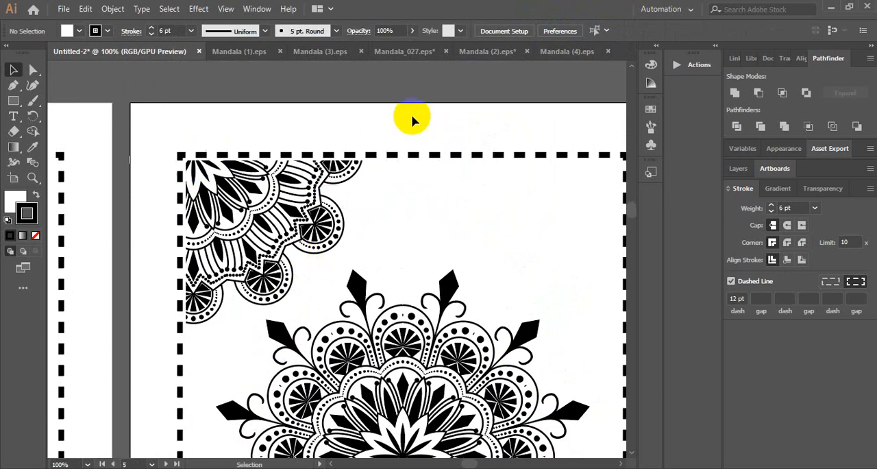
{"action": "left_click_drag", "start_coordinate": [488, 214], "coordinate": [286, 96]}
{"action": "left_click_drag", "start_coordinate": [392, 243], "coordinate": [417, 113]}
{"action": "left_click_drag", "start_coordinate": [455, 281], "coordinate": [427, 172]}
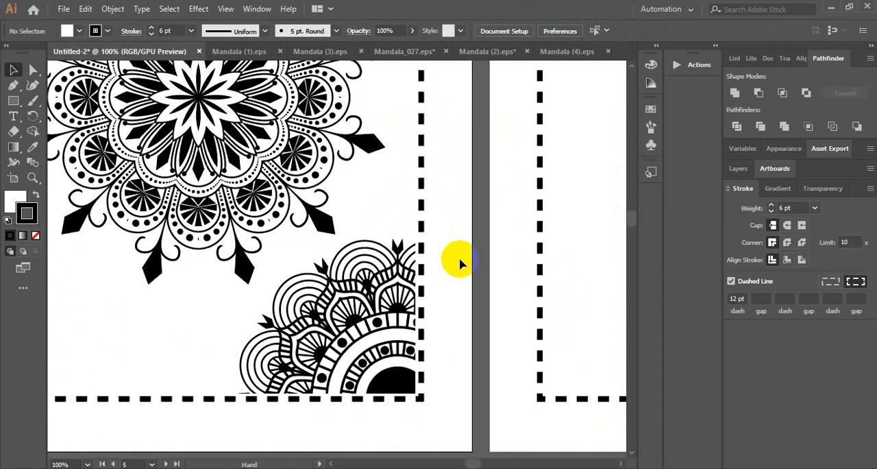
{"action": "key", "text": "ctrl+minus"}
{"action": "key", "text": "ctrl+minus"}
{"action": "key", "text": "ctrl+minus"}
{"action": "left_click_drag", "start_coordinate": [388, 253], "coordinate": [547, 277]}
{"action": "key", "text": "ctrl+minus"}
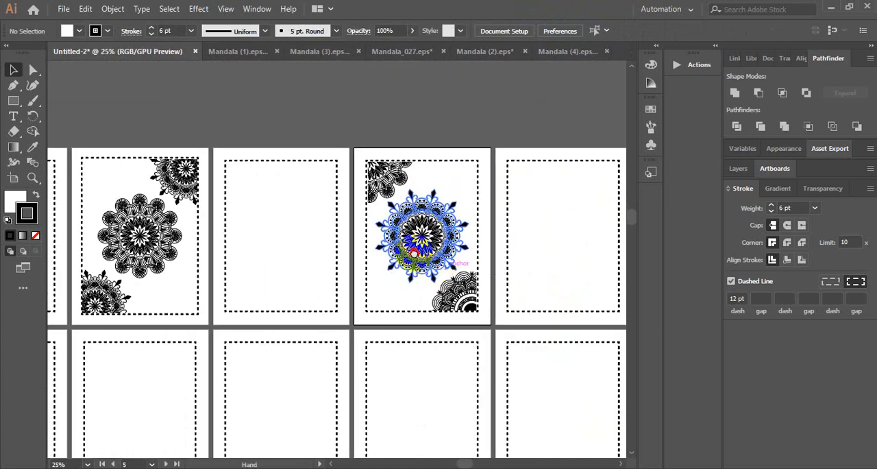
Review the finished mandala pages, the ownership page and the whole grid of bordered artboards
{"action": "left_click_drag", "start_coordinate": [414, 255], "coordinate": [470, 199]}
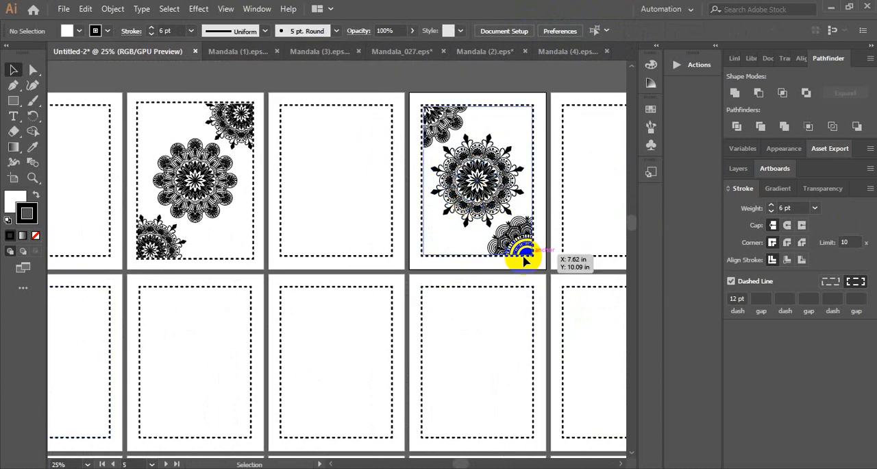
{"action": "left_click_drag", "start_coordinate": [402, 245], "coordinate": [597, 248]}
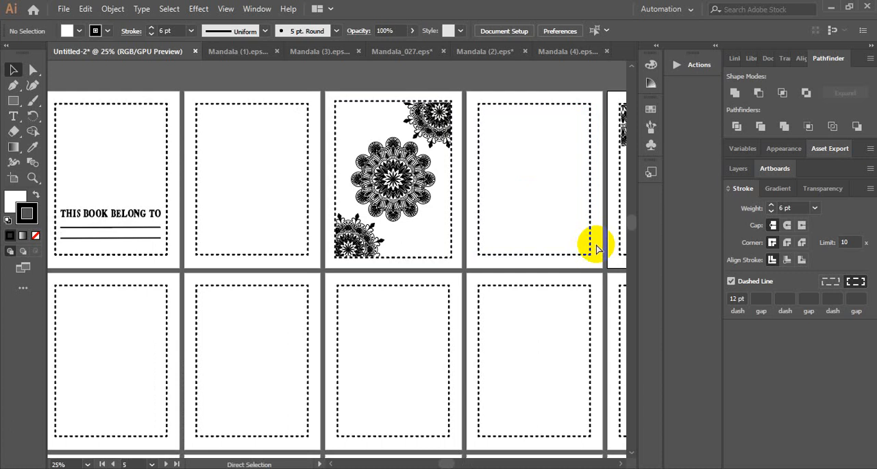
{"action": "key", "text": "ctrl+minus"}
{"action": "key", "text": "ctrl+minus"}
{"action": "key", "text": "ctrl+minus"}
{"action": "left_click_drag", "start_coordinate": [557, 177], "coordinate": [401, 96]}
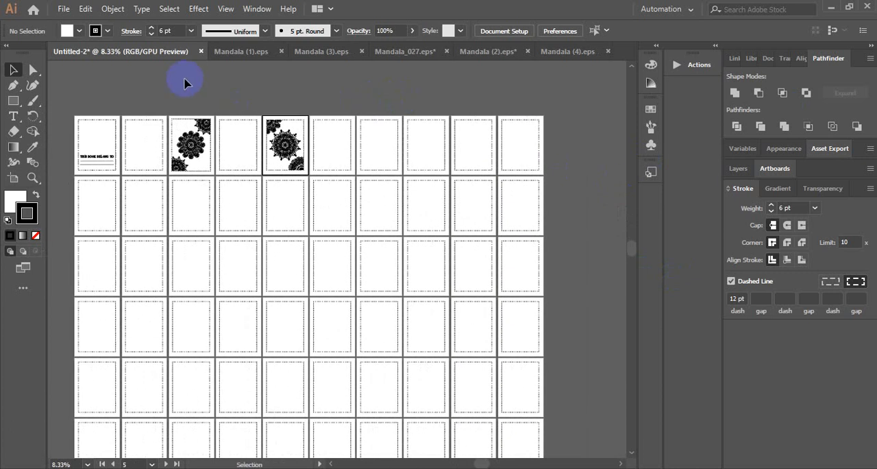
{"action": "left_click_drag", "start_coordinate": [220, 93], "coordinate": [458, 116]}
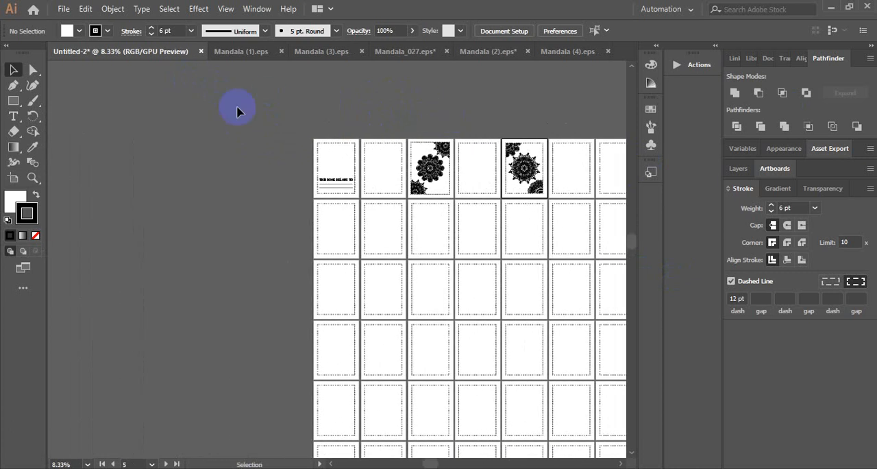
Save the document to the Desktop as an Adobe PDF named Untitled-2 that includes all artboards
{"action": "left_click", "coordinate": [64, 9]}
{"action": "left_click", "coordinate": [103, 126]}
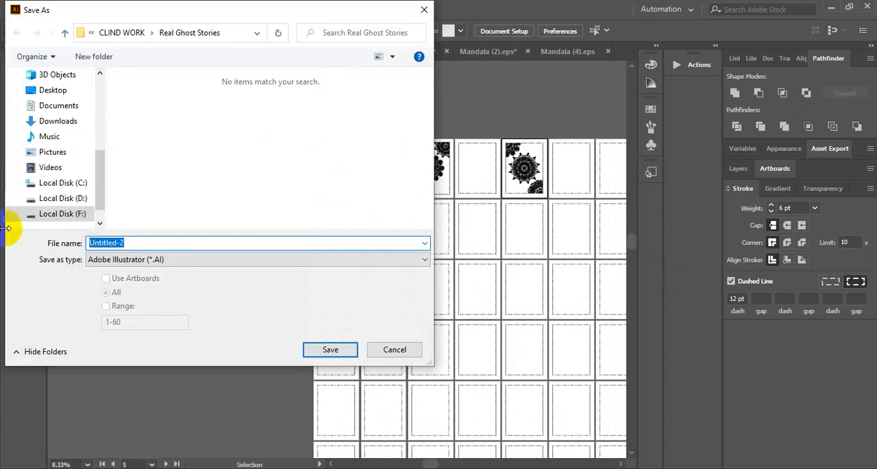
{"action": "scroll", "coordinate": [68, 110], "scroll_direction": "up", "scroll_amount": 5}
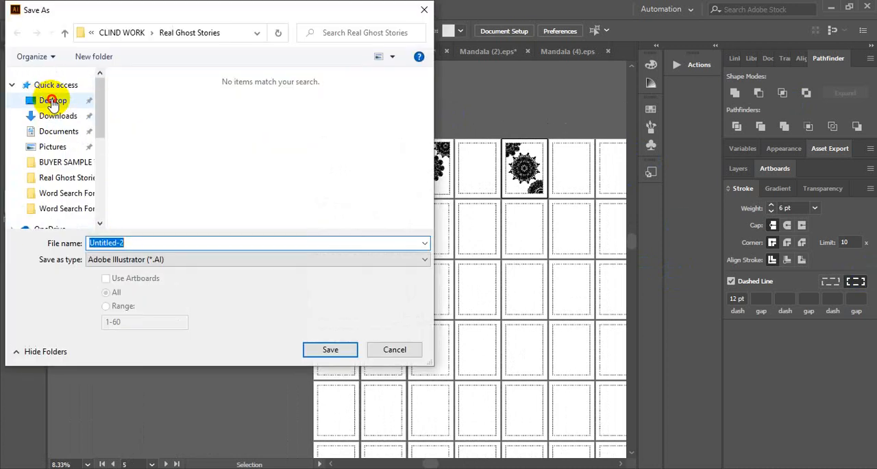
{"action": "left_click", "coordinate": [53, 100]}
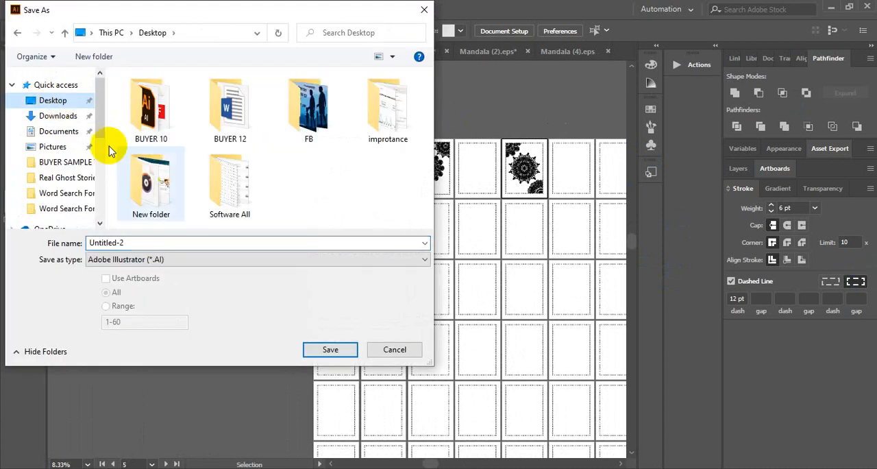
{"action": "left_click", "coordinate": [172, 266]}
{"action": "left_click", "coordinate": [164, 281]}
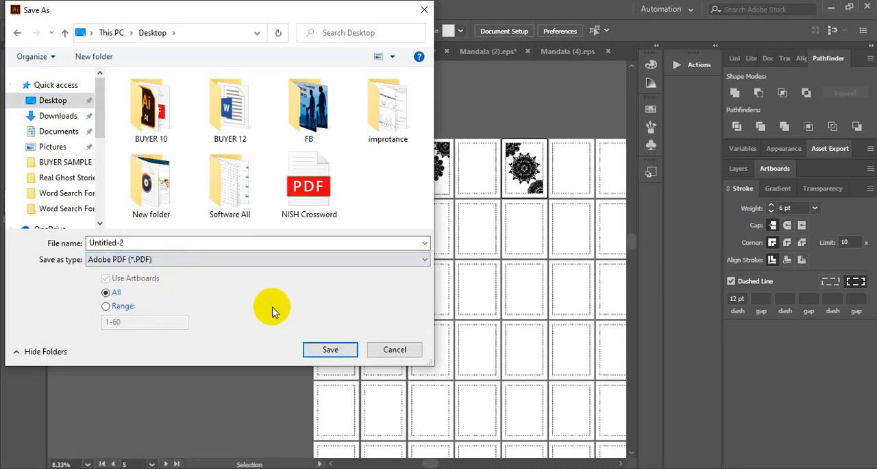
{"action": "left_click", "coordinate": [330, 351]}
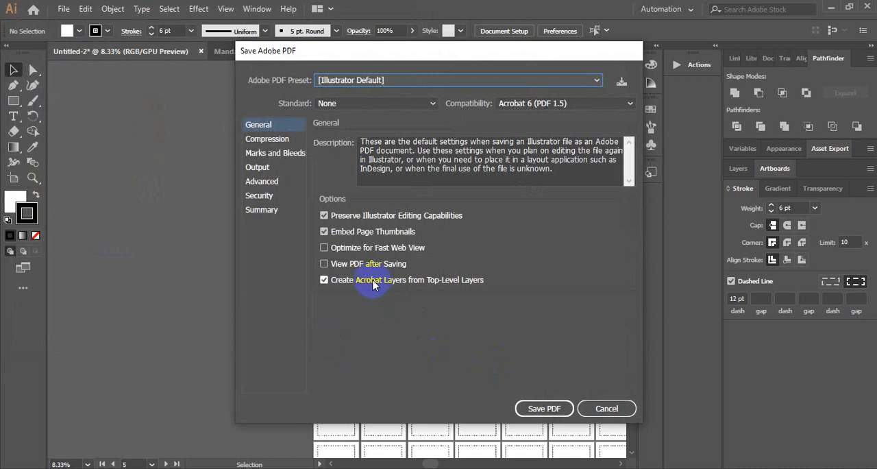
{"action": "left_click", "coordinate": [374, 282]}
{"action": "left_click", "coordinate": [360, 233]}
{"action": "left_click", "coordinate": [544, 408]}
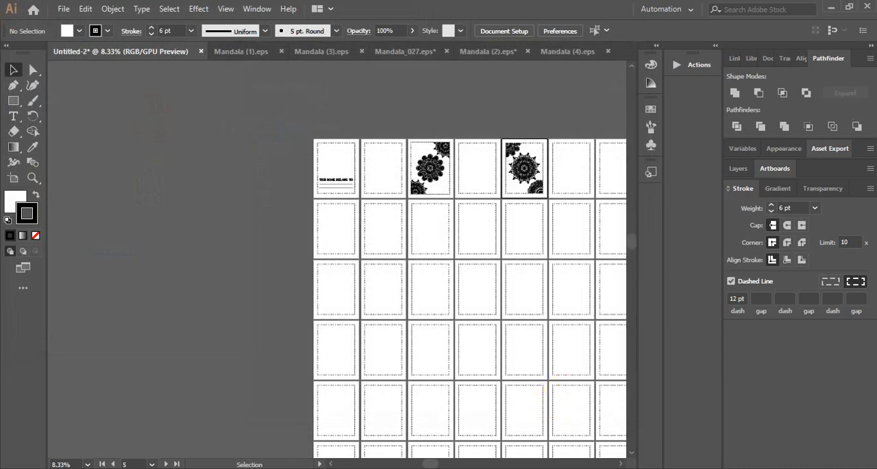
Switch to the desktop and open the saved Untitled-2 PDF
{"action": "left_click", "coordinate": [832, 9]}
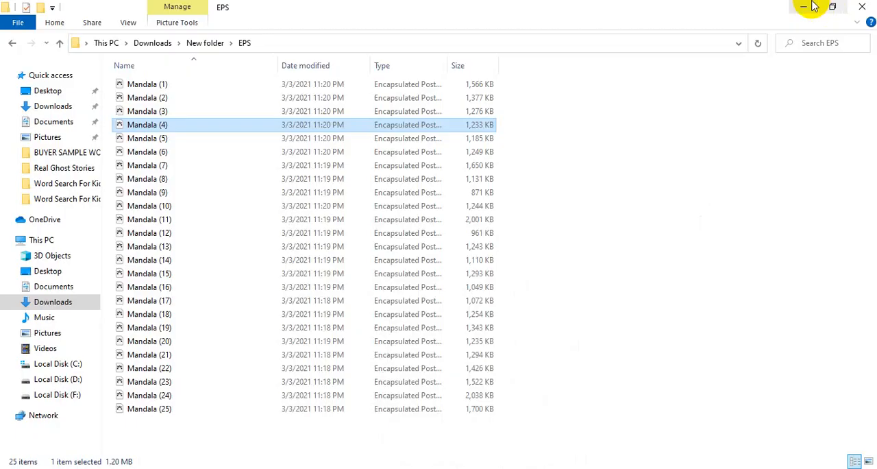
{"action": "left_click", "coordinate": [809, 6]}
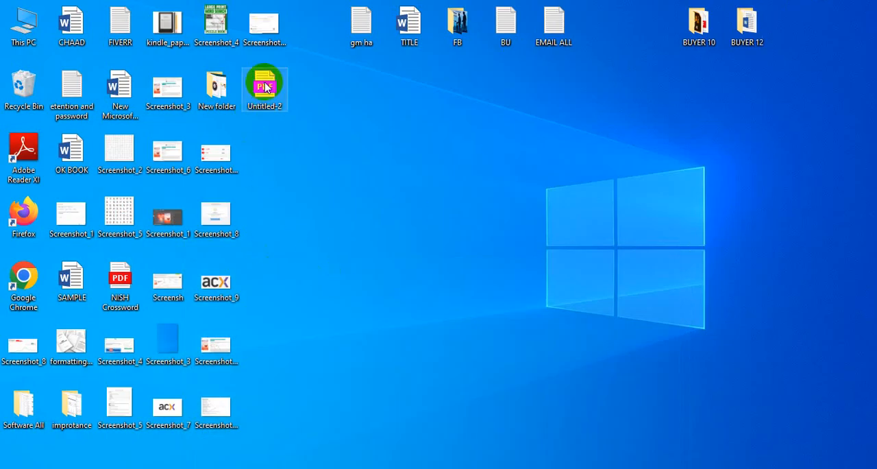
{"action": "double_click", "coordinate": [265, 84]}
{"action": "left_click", "coordinate": [256, 213]}
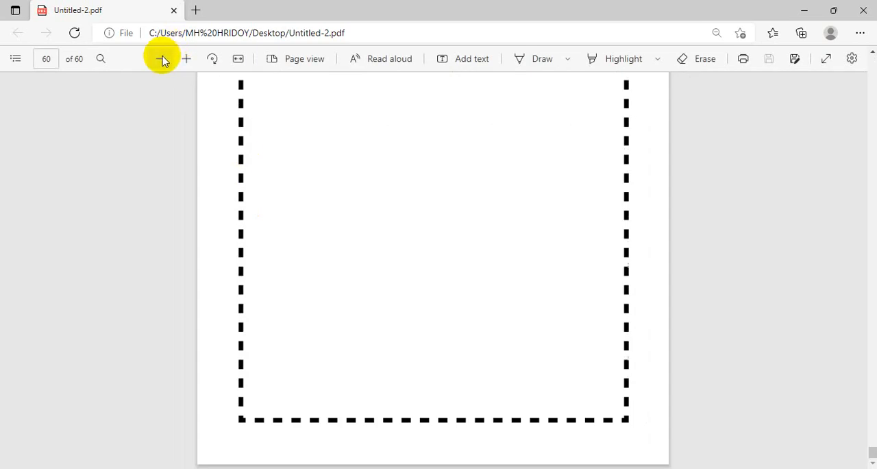
Check the last bordered pages of the PDF and return to its first page
{"action": "left_click", "coordinate": [161, 58]}
{"action": "scroll", "coordinate": [332, 142], "scroll_direction": "up", "scroll_amount": 10}
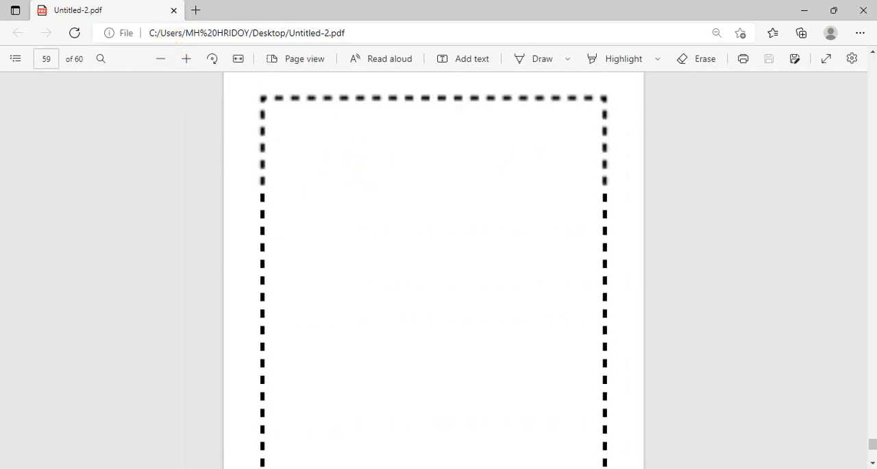
{"action": "scroll", "coordinate": [874, 439], "scroll_direction": "down", "scroll_amount": 5}
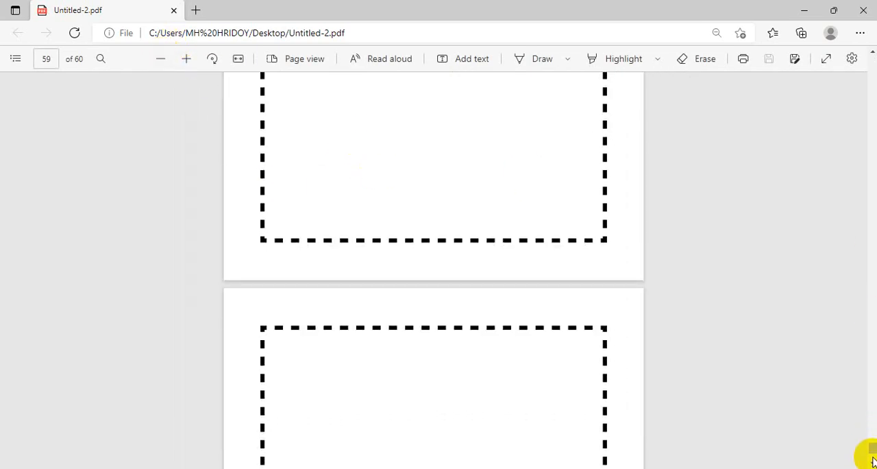
{"action": "left_click_drag", "start_coordinate": [872, 453], "coordinate": [873, 60]}
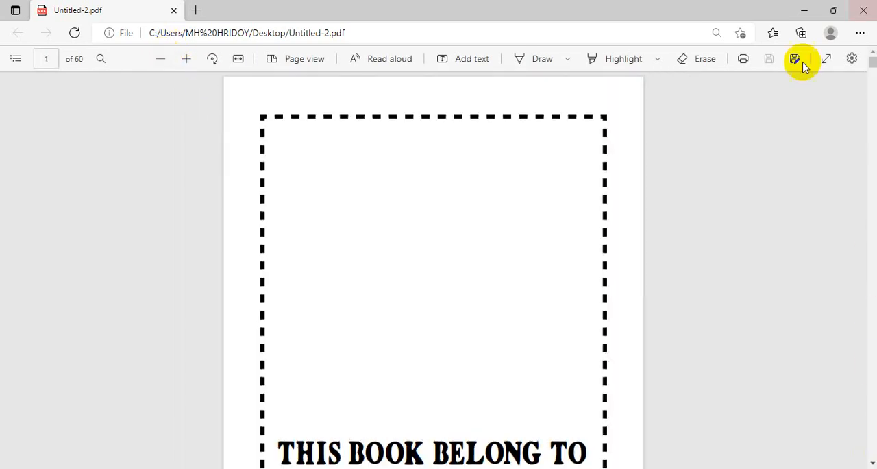
Examine the ownership page and the mandala pages 3 and 5 of the PDF, including their borders and corner mandalas
{"action": "scroll", "coordinate": [534, 277], "scroll_direction": "down", "scroll_amount": 5}
{"action": "scroll", "coordinate": [535, 277], "scroll_direction": "up", "scroll_amount": 3}
{"action": "scroll", "coordinate": [544, 268], "scroll_direction": "down", "scroll_amount": 5}
{"action": "scroll", "coordinate": [558, 254], "scroll_direction": "up", "scroll_amount": 1}
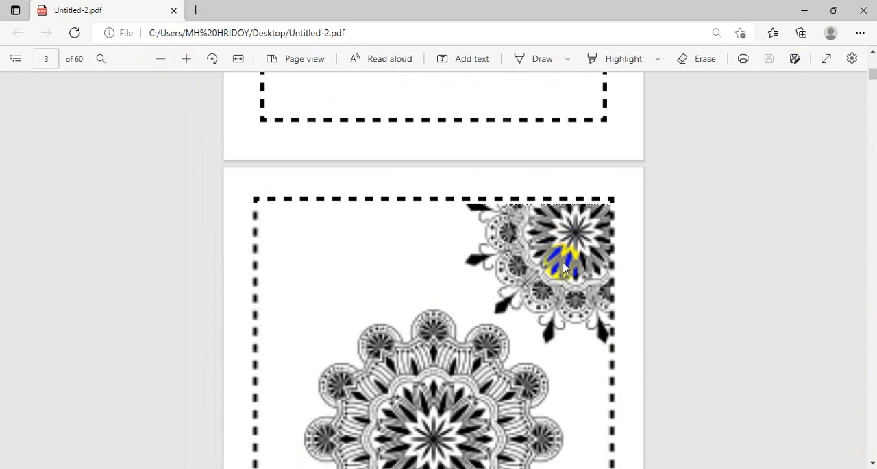
{"action": "scroll", "coordinate": [567, 266], "scroll_direction": "down", "scroll_amount": 3}
{"action": "scroll", "coordinate": [580, 273], "scroll_direction": "up", "scroll_amount": 3}
{"action": "scroll", "coordinate": [625, 239], "scroll_direction": "down", "scroll_amount": 1}
{"action": "scroll", "coordinate": [627, 235], "scroll_direction": "up", "scroll_amount": 2}
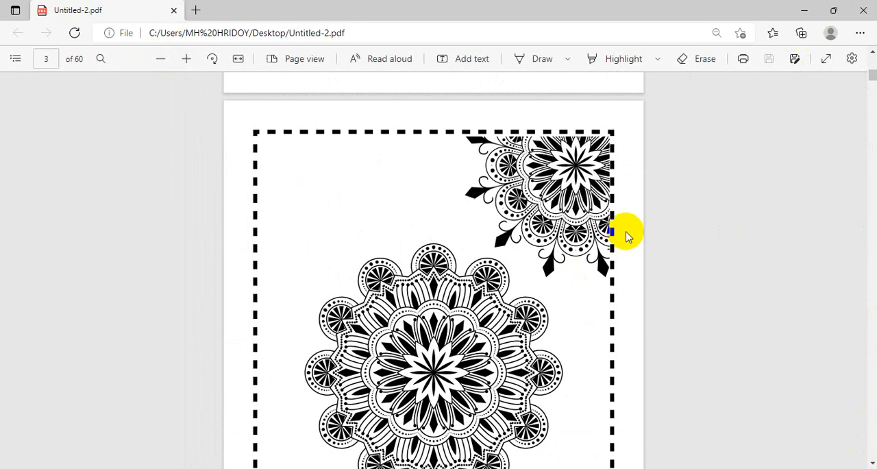
{"action": "scroll", "coordinate": [626, 237], "scroll_direction": "down", "scroll_amount": 3}
{"action": "scroll", "coordinate": [625, 239], "scroll_direction": "down", "scroll_amount": 10}
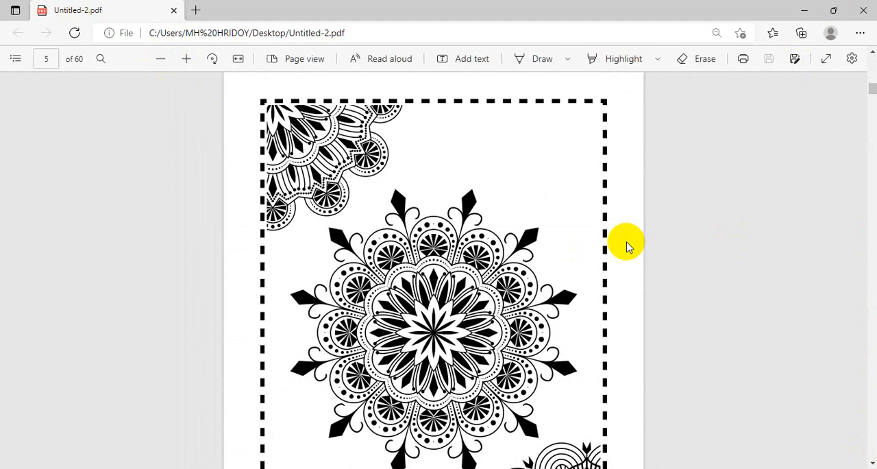
{"action": "scroll", "coordinate": [622, 259], "scroll_direction": "down", "scroll_amount": 6}
{"action": "scroll", "coordinate": [708, 152], "scroll_direction": "up", "scroll_amount": 1}
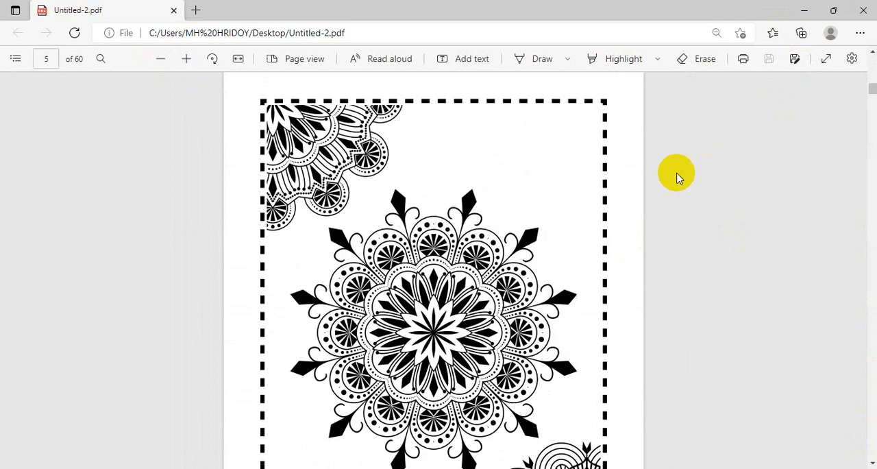
Close the PDF and refresh the desktop
{"action": "left_click", "coordinate": [861, 8]}
{"action": "right_click", "coordinate": [459, 145]}
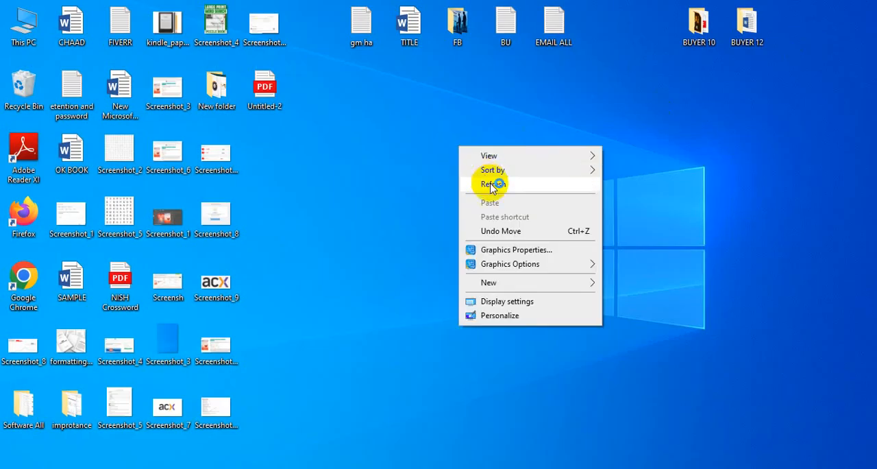
{"action": "left_click", "coordinate": [483, 183]}
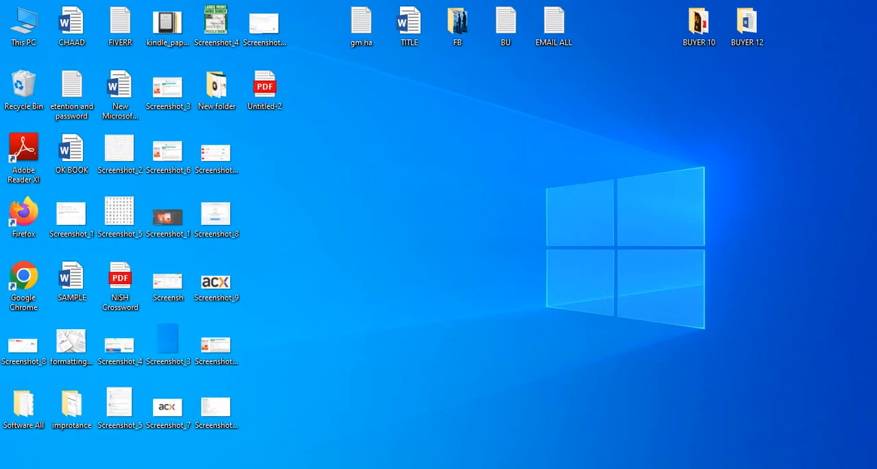
Switch to Chrome and search Google for "mandala coloring book"
{"action": "left_click", "coordinate": [488, 465]}
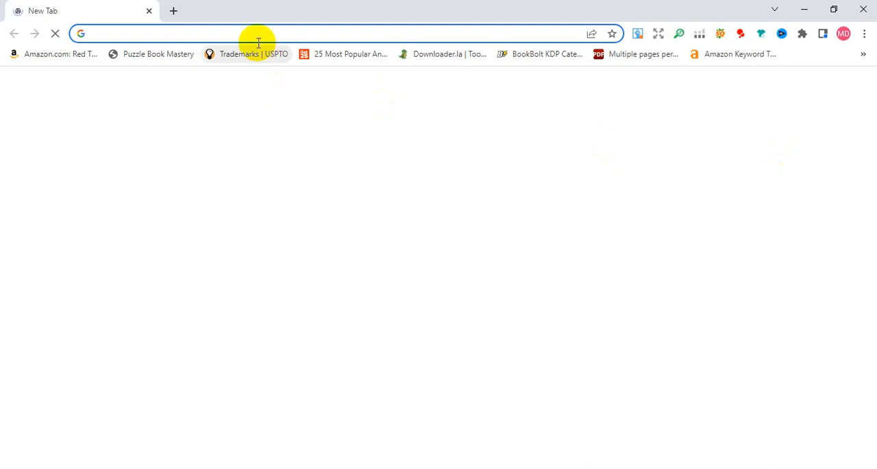
{"action": "left_click", "coordinate": [255, 39]}
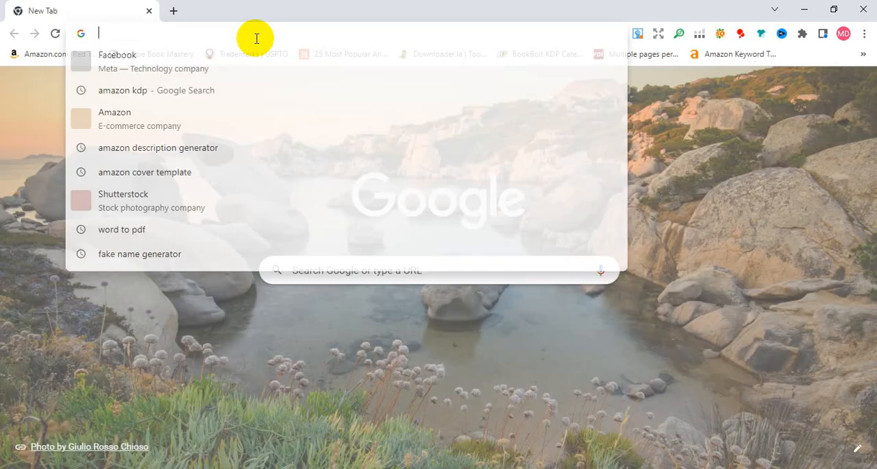
{"action": "type", "text": "mandala"}
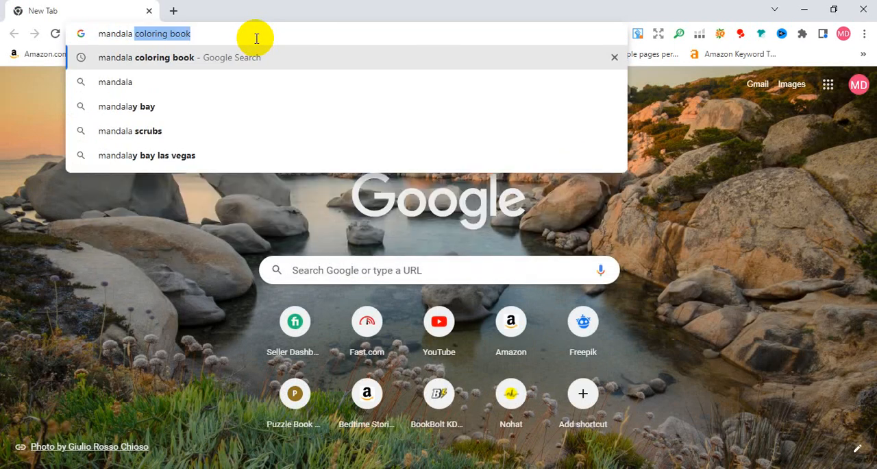
{"action": "key", "text": "Return"}
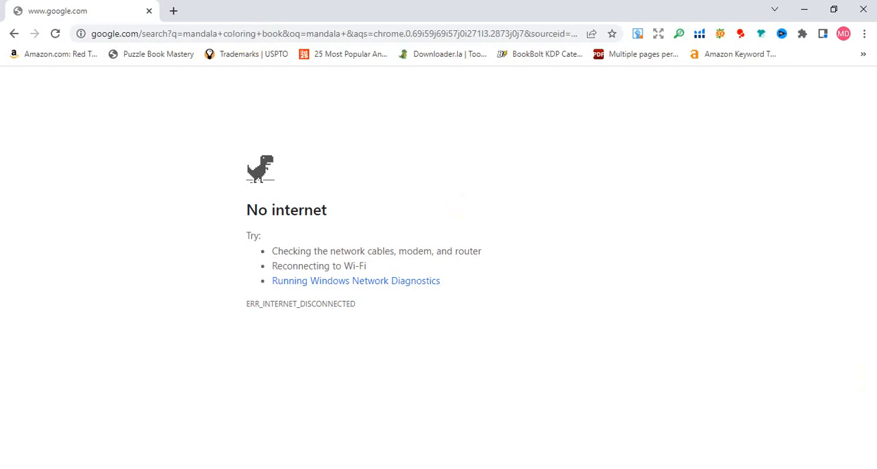
Connect the computer to the 1st Room Wi-Fi network and return to the Google search page
{"action": "left_click", "coordinate": [769, 468]}
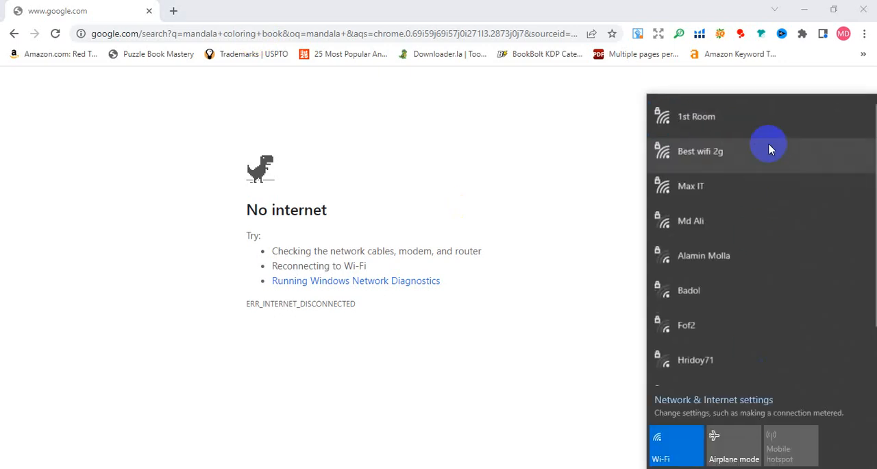
{"action": "left_click", "coordinate": [767, 118]}
{"action": "left_click", "coordinate": [795, 172]}
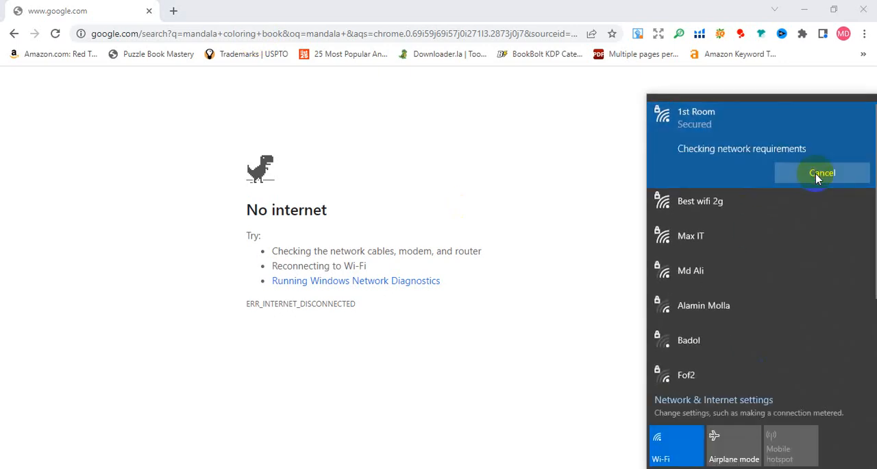
{"action": "left_click", "coordinate": [78, 132]}
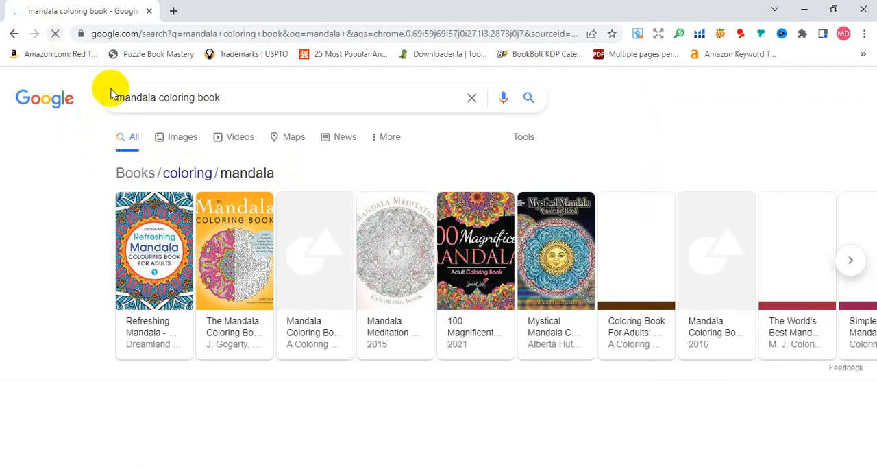
Show the image results for the search and copy the black-and-white Mandalas Adult Coloring Pages image from justcolor.net
{"action": "left_click", "coordinate": [176, 138]}
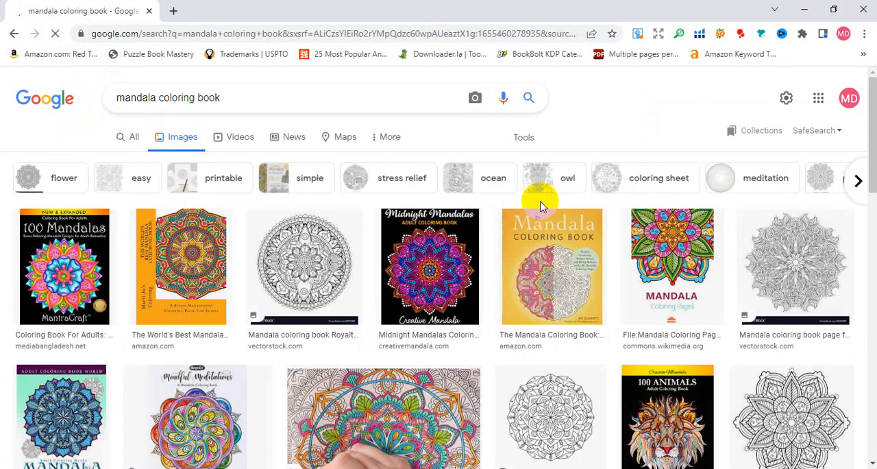
{"action": "scroll", "coordinate": [603, 199], "scroll_direction": "down", "scroll_amount": 2}
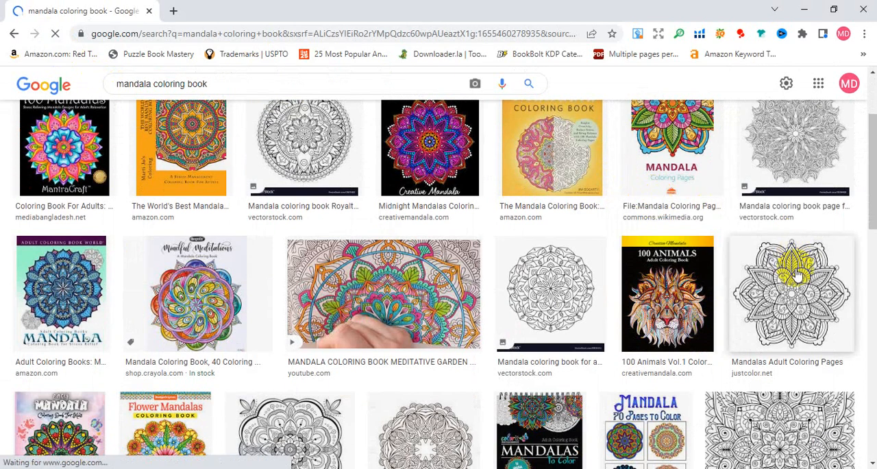
{"action": "right_click", "coordinate": [796, 285]}
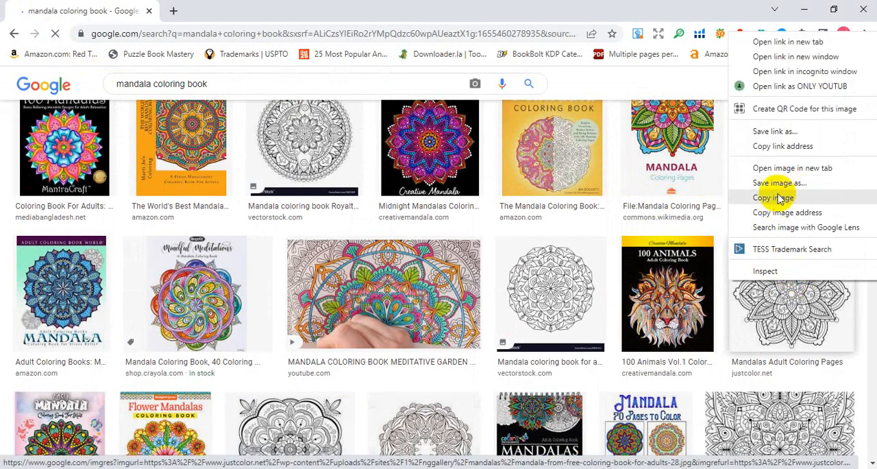
{"action": "left_click", "coordinate": [775, 198]}
Switch to Illustrator, paste the copied mandala image, enlarge it well beyond artboard size and move it onto the empty canvas beside the first artboards
{"action": "left_click", "coordinate": [482, 463]}
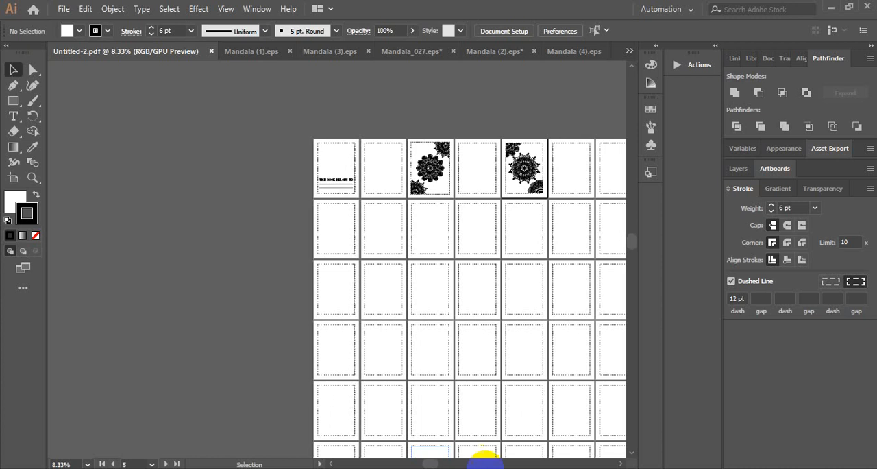
{"action": "key", "text": "ctrl+v"}
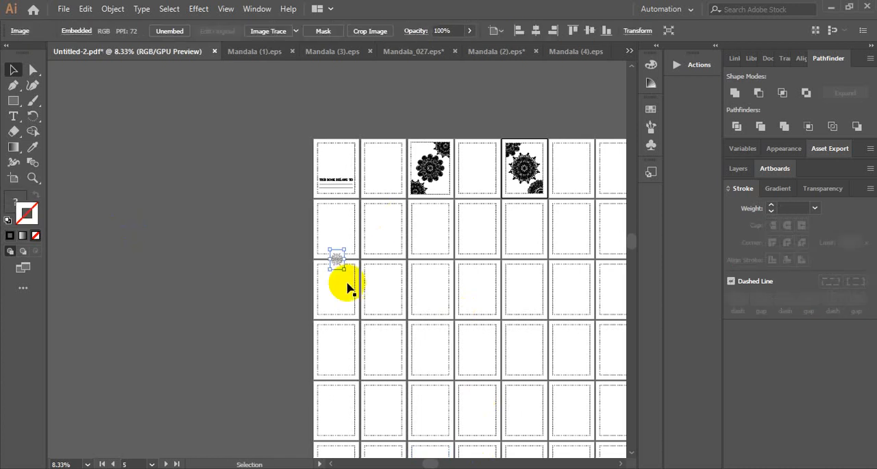
{"action": "left_click_drag", "start_coordinate": [342, 270], "coordinate": [391, 338]}
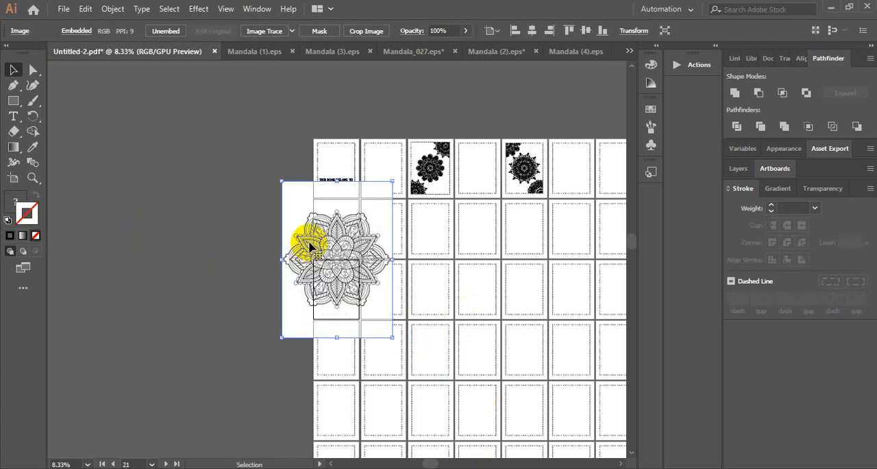
{"action": "left_click_drag", "start_coordinate": [308, 239], "coordinate": [153, 200]}
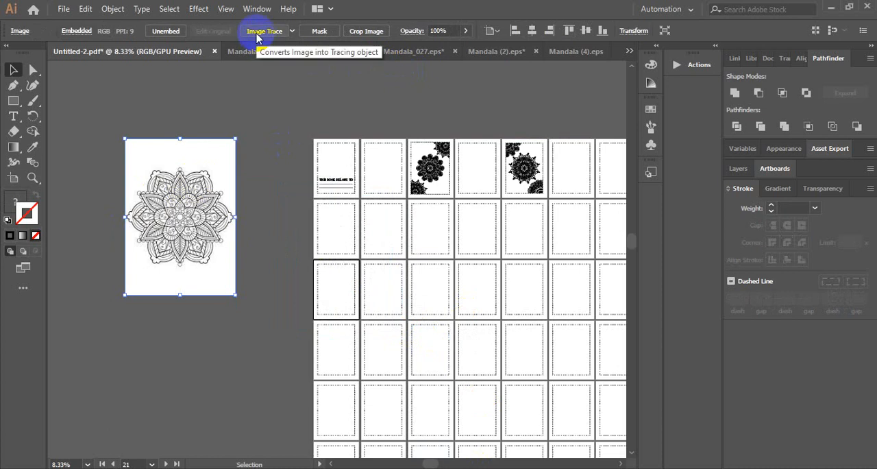
{"action": "left_click", "coordinate": [112, 10]}
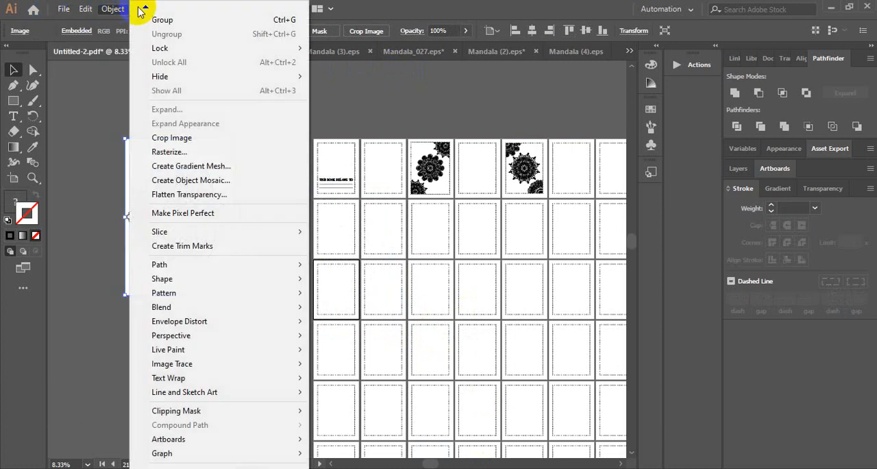
{"action": "left_click", "coordinate": [101, 124]}
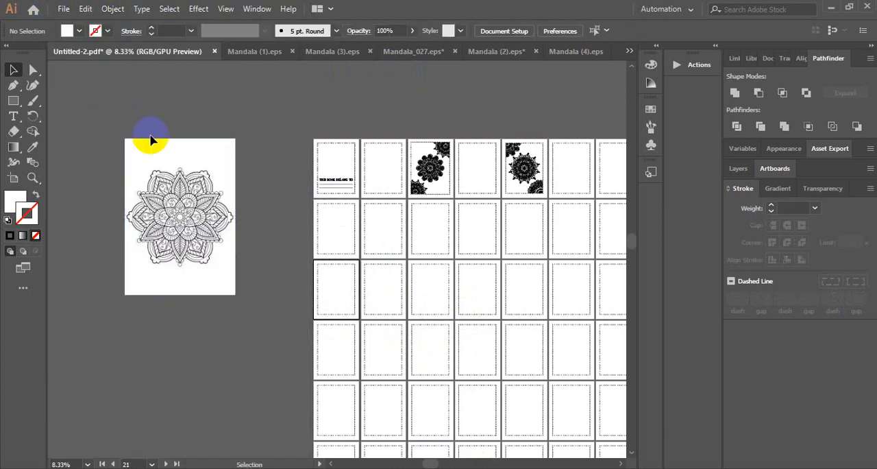
{"action": "left_click", "coordinate": [211, 161]}
{"action": "left_click", "coordinate": [168, 8]}
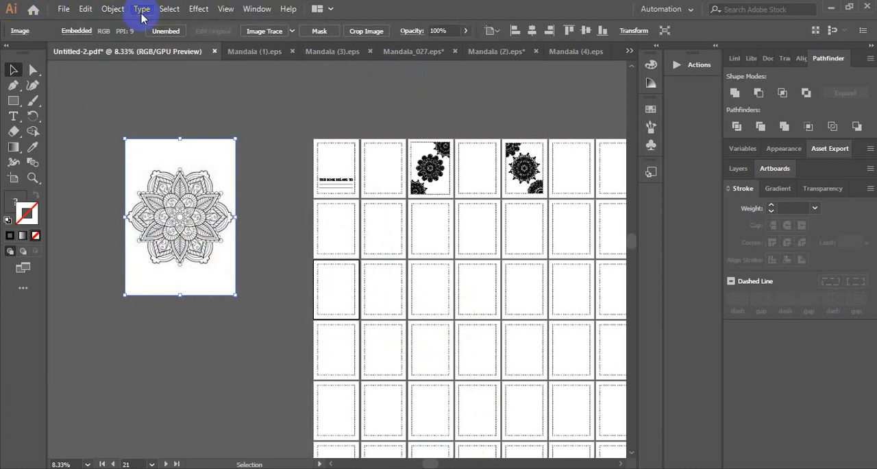
{"action": "left_click", "coordinate": [142, 10]}
{"action": "mouse_move", "coordinate": [195, 9]}
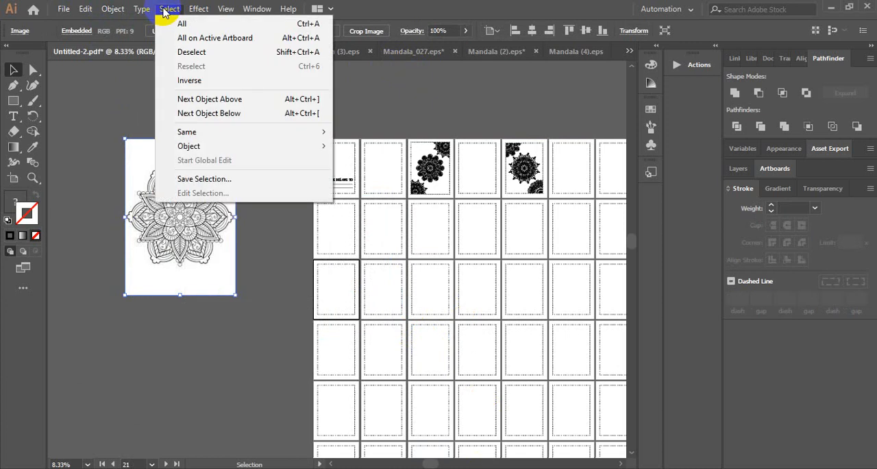
{"action": "left_click", "coordinate": [227, 9]}
{"action": "left_click", "coordinate": [257, 9]}
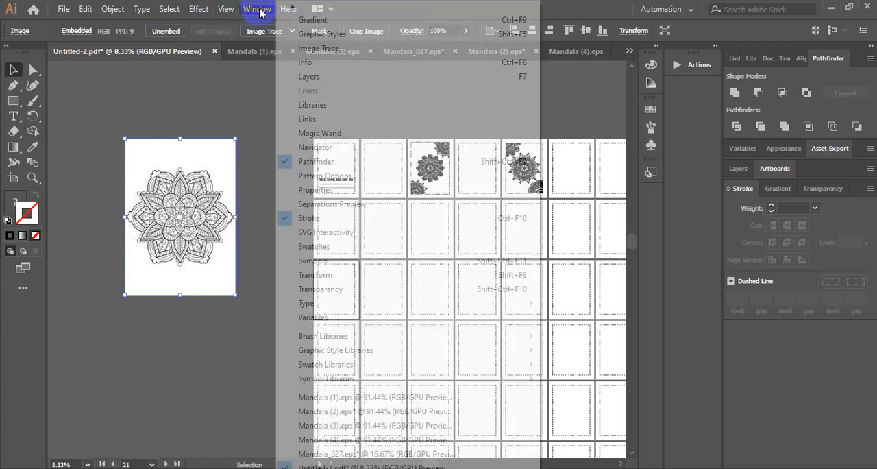
Try to convert the pasted mandala image into vector paths with Image Trace's Make and Expand
{"action": "left_click", "coordinate": [110, 8]}
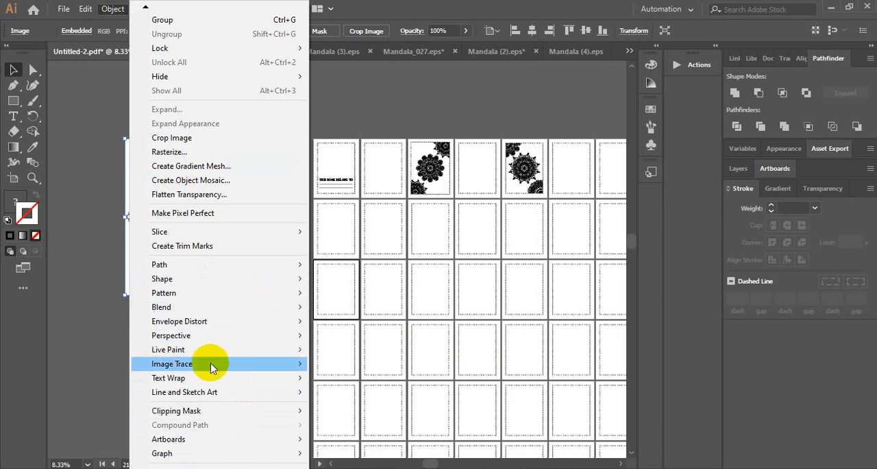
{"action": "mouse_move", "coordinate": [223, 368]}
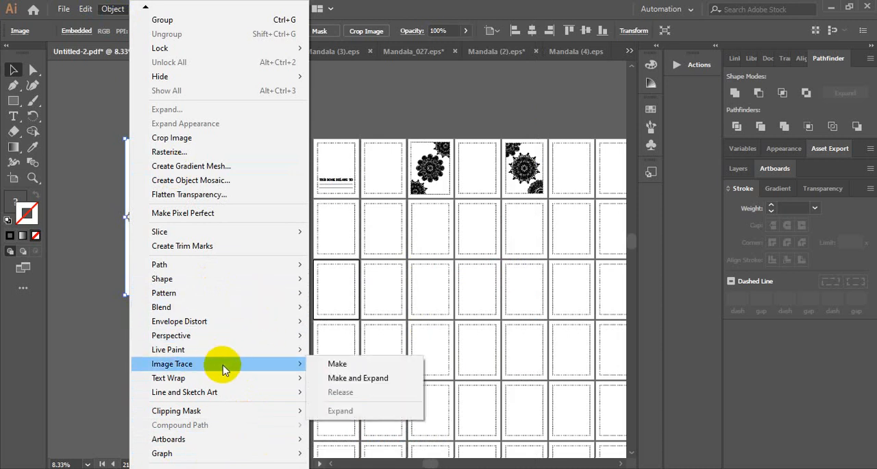
{"action": "left_click", "coordinate": [356, 378]}
{"action": "left_click", "coordinate": [268, 247]}
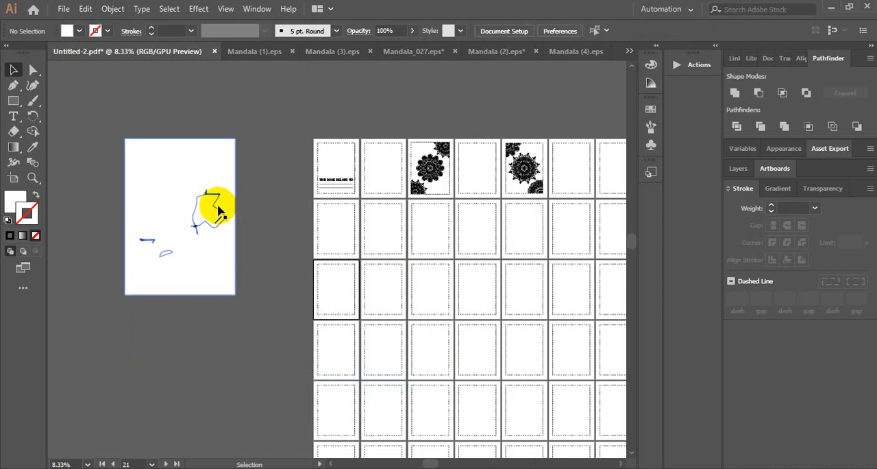
{"action": "left_click", "coordinate": [210, 203]}
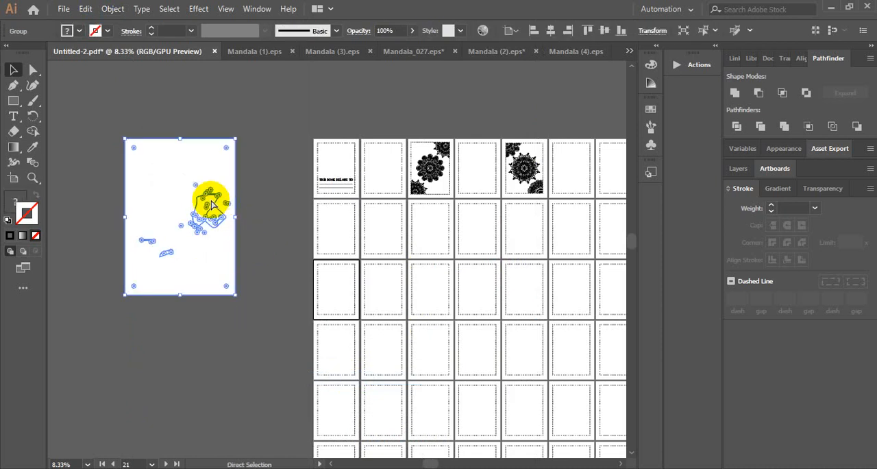
{"action": "key", "text": "ctrl+z"}
Delete the enlarged mandala image from the empty canvas beside the artboards
{"action": "left_click", "coordinate": [240, 194]}
{"action": "key", "text": "ctrl+plus"}
{"action": "key", "text": "ctrl+plus"}
{"action": "key", "text": "ctrl+plus"}
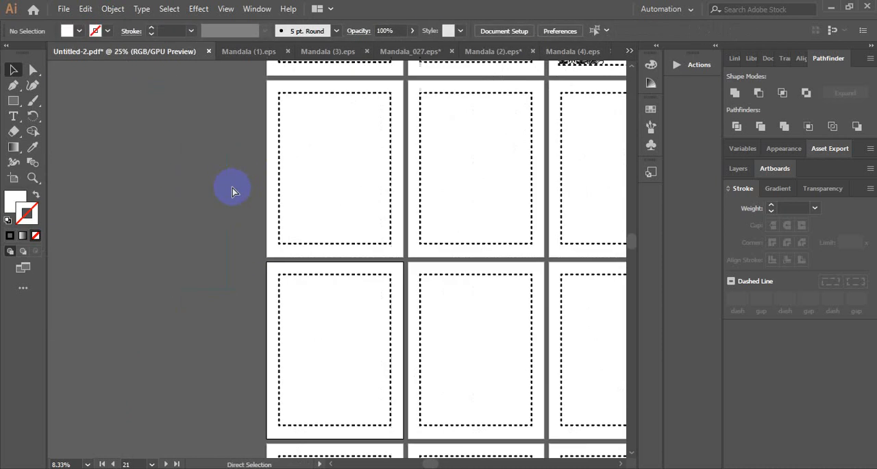
{"action": "left_click_drag", "start_coordinate": [233, 188], "coordinate": [530, 291]}
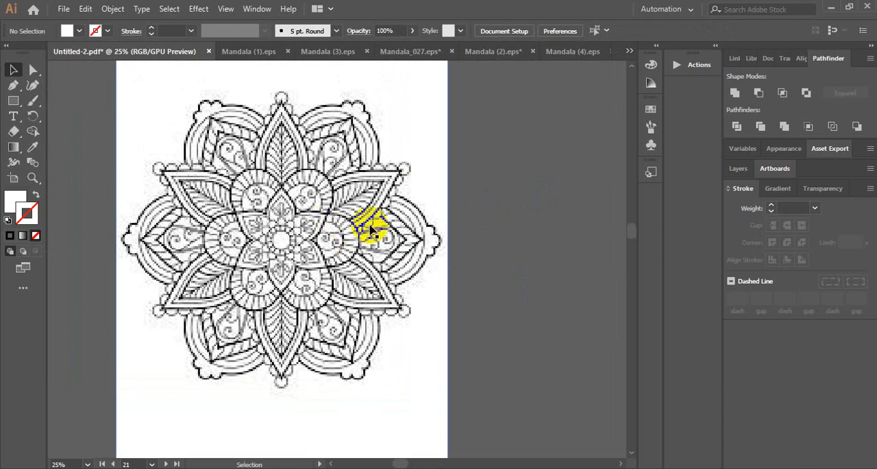
{"action": "scroll", "coordinate": [335, 198], "scroll_direction": "up", "scroll_amount": 4}
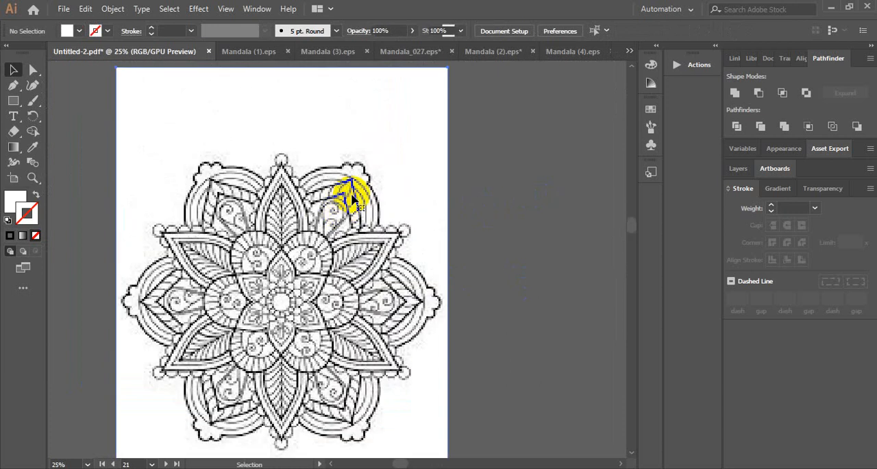
{"action": "left_click", "coordinate": [352, 198]}
{"action": "key", "text": "Delete"}
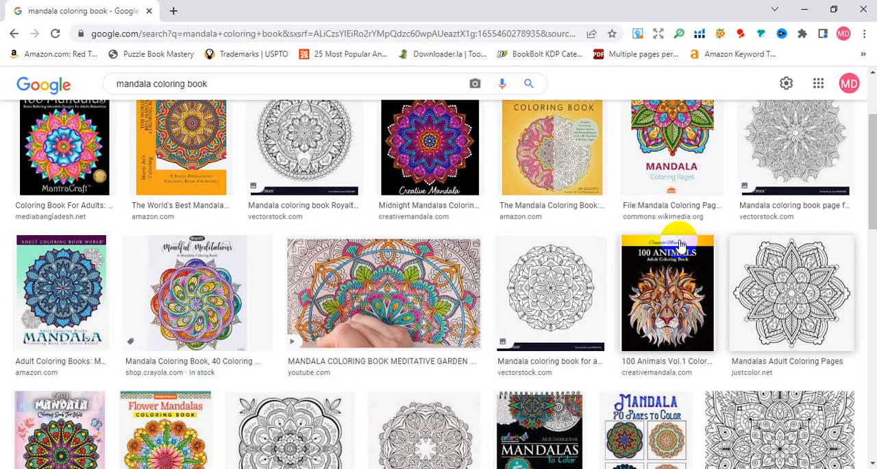
Switch to Chrome, browse the mandala image results and copy the framed line-art mandala image from coloringbook.pics
{"action": "scroll", "coordinate": [713, 275], "scroll_direction": "down", "scroll_amount": 3}
{"action": "scroll", "coordinate": [706, 247], "scroll_direction": "up", "scroll_amount": 3}
{"action": "scroll", "coordinate": [705, 246], "scroll_direction": "up", "scroll_amount": 3}
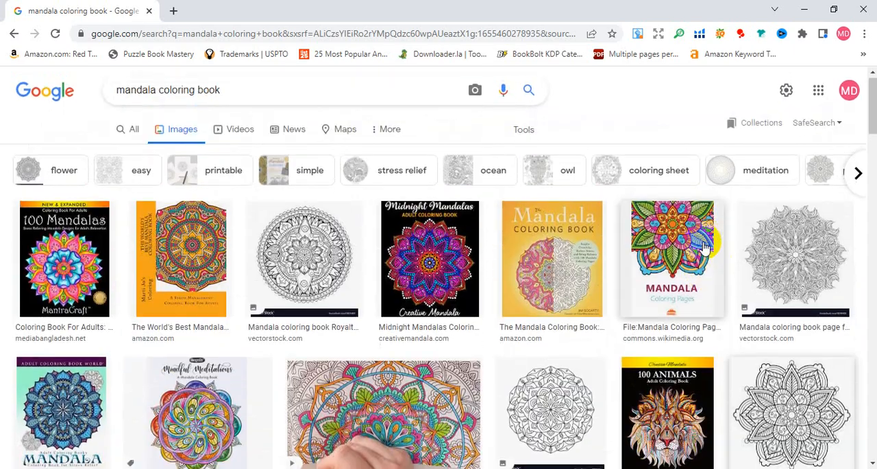
{"action": "scroll", "coordinate": [710, 245], "scroll_direction": "down", "scroll_amount": 10}
{"action": "scroll", "coordinate": [604, 246], "scroll_direction": "up", "scroll_amount": 3}
{"action": "scroll", "coordinate": [604, 246], "scroll_direction": "down", "scroll_amount": 5}
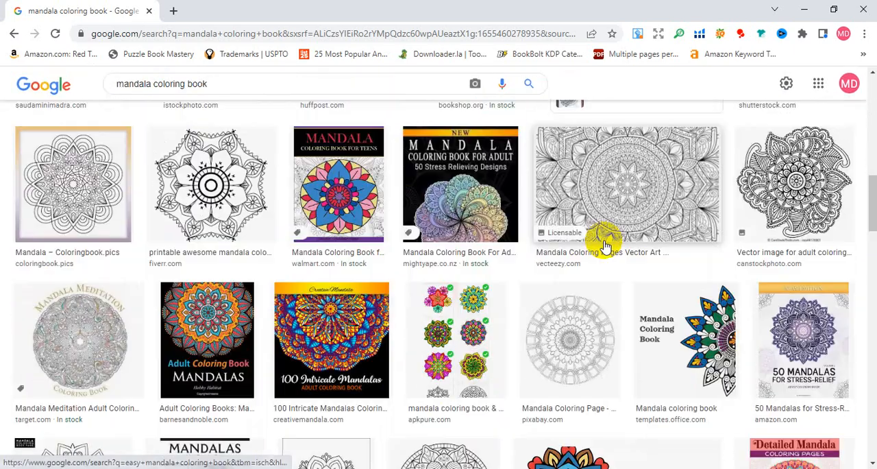
{"action": "right_click", "coordinate": [86, 173]}
{"action": "left_click", "coordinate": [154, 338]}
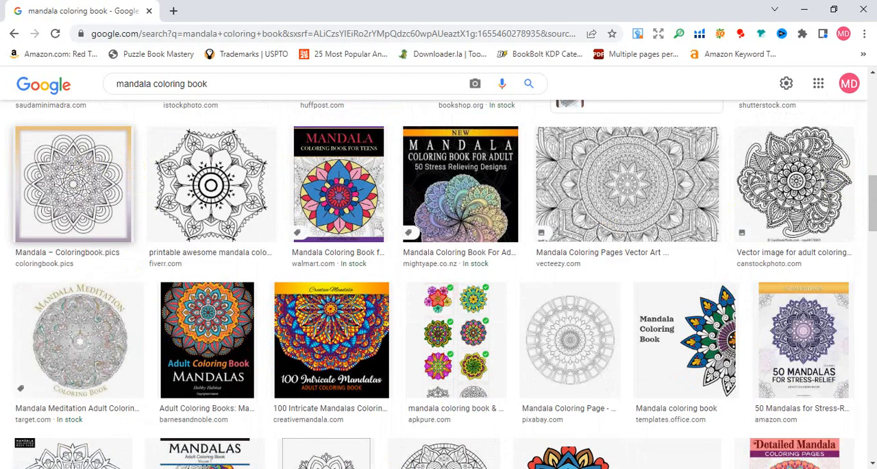
Switch to Illustrator, paste the copied mandala on the empty canvas and enlarge it to about 16.5 in square
{"action": "key", "text": "alt+Tab"}
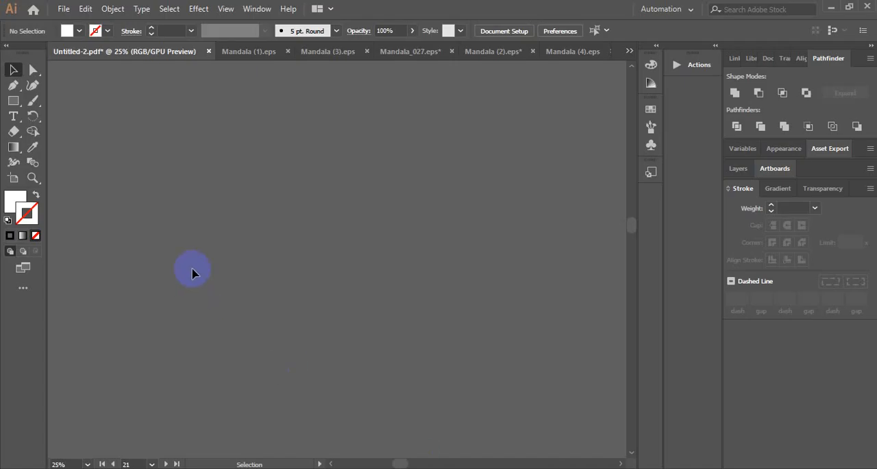
{"action": "key", "text": "ctrl+v"}
{"action": "left_click_drag", "start_coordinate": [362, 285], "coordinate": [470, 392]}
{"action": "left_click", "coordinate": [517, 287]}
Try to trace the framed mandala image using Image Trace with the default preset
{"action": "left_click", "coordinate": [417, 212]}
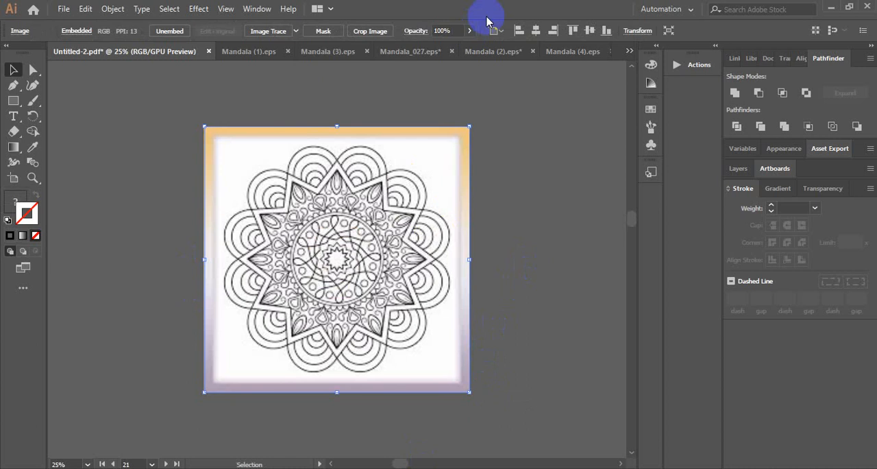
{"action": "left_click", "coordinate": [265, 33]}
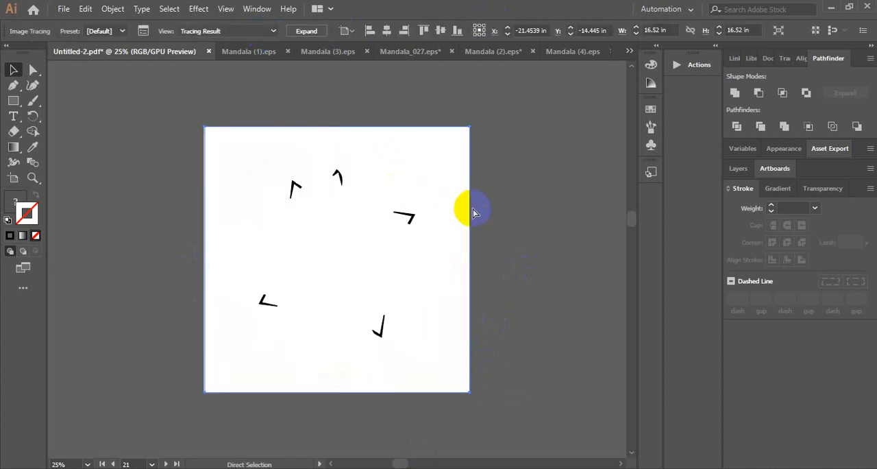
{"action": "key", "text": "ctrl+z"}
Switch to Chrome and copy the bold black-and-white mandala image from the fiverr.com result
{"action": "left_click", "coordinate": [440, 468]}
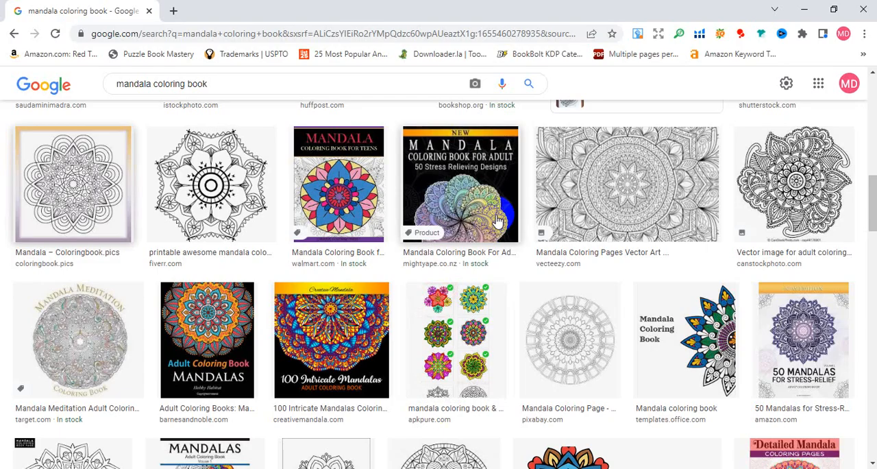
{"action": "scroll", "coordinate": [498, 220], "scroll_direction": "down", "scroll_amount": 2}
{"action": "scroll", "coordinate": [457, 210], "scroll_direction": "up", "scroll_amount": 2}
{"action": "right_click", "coordinate": [203, 173]}
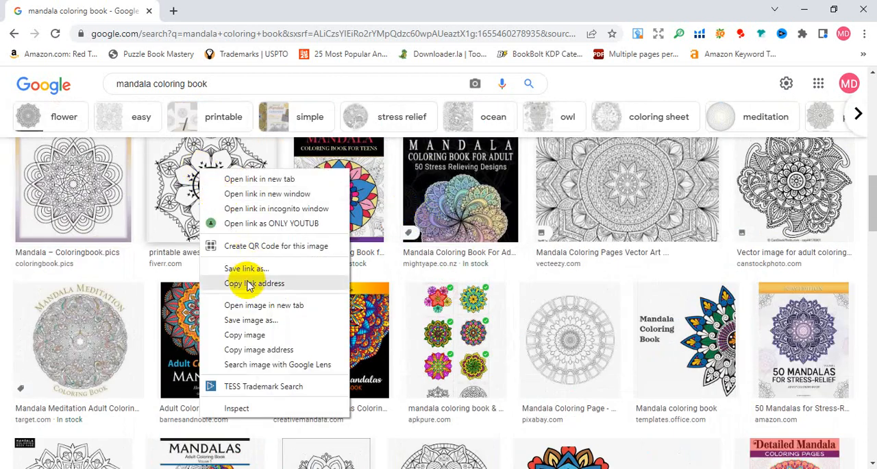
{"action": "left_click", "coordinate": [255, 335]}
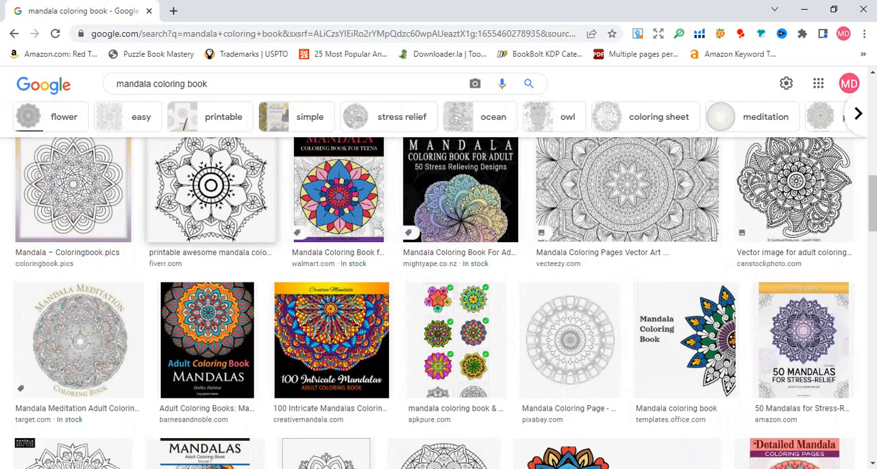
Switch to Illustrator, delete the framed mandala, then paste the copied one and enlarge it to about 16.9 by 17.3 in
{"action": "left_click", "coordinate": [412, 468]}
{"action": "key", "text": "Delete"}
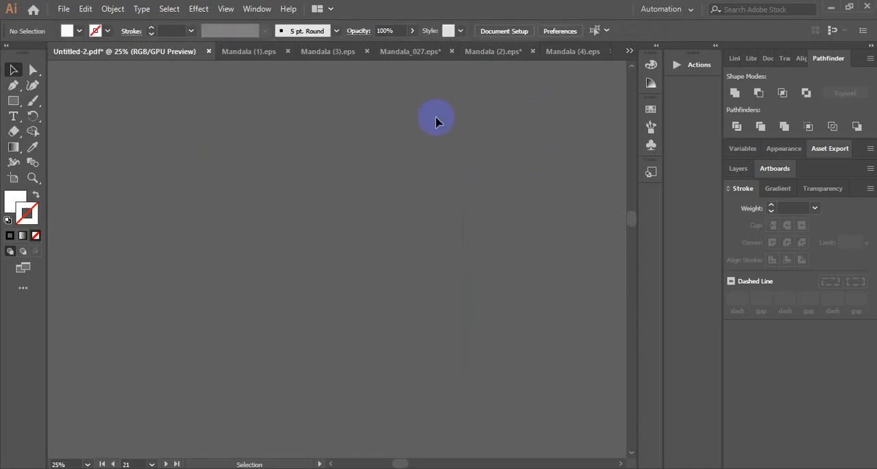
{"action": "key", "text": "ctrl+v"}
{"action": "left_click", "coordinate": [557, 259]}
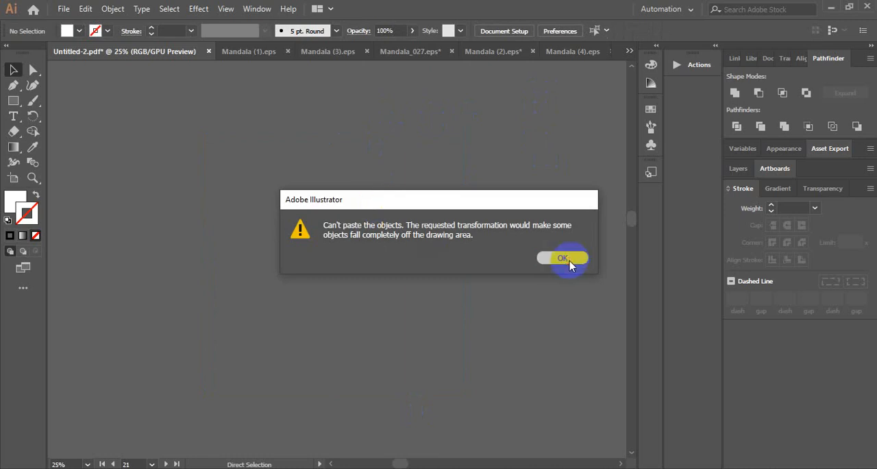
{"action": "key", "text": "ctrl+v"}
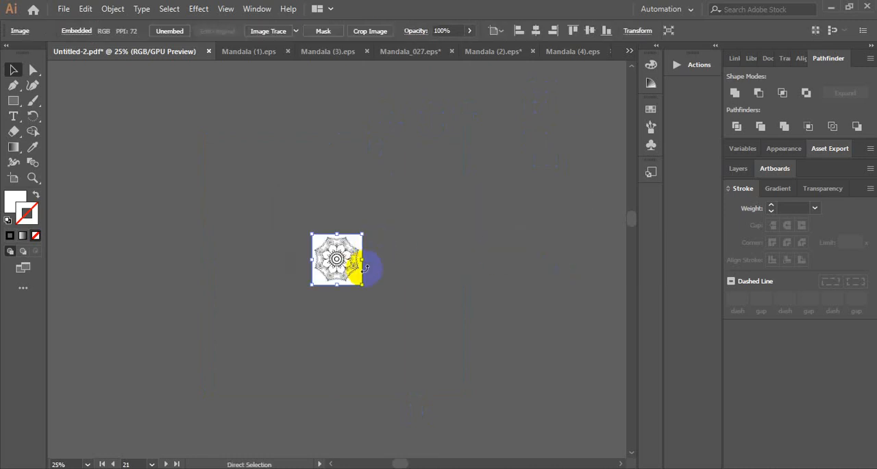
{"action": "left_click_drag", "start_coordinate": [365, 286], "coordinate": [474, 398]}
{"action": "left_click", "coordinate": [545, 261]}
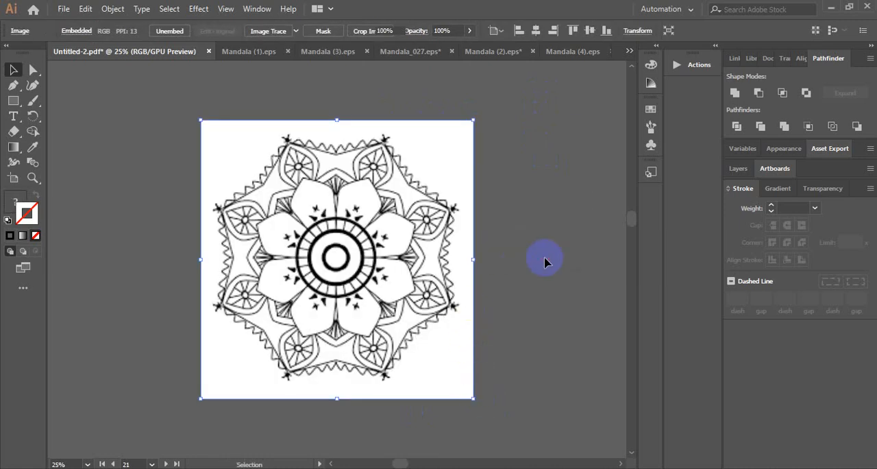
Trace the pasted mandala using Image Trace with the default preset and expand the tracing into paths
{"action": "left_click", "coordinate": [408, 235]}
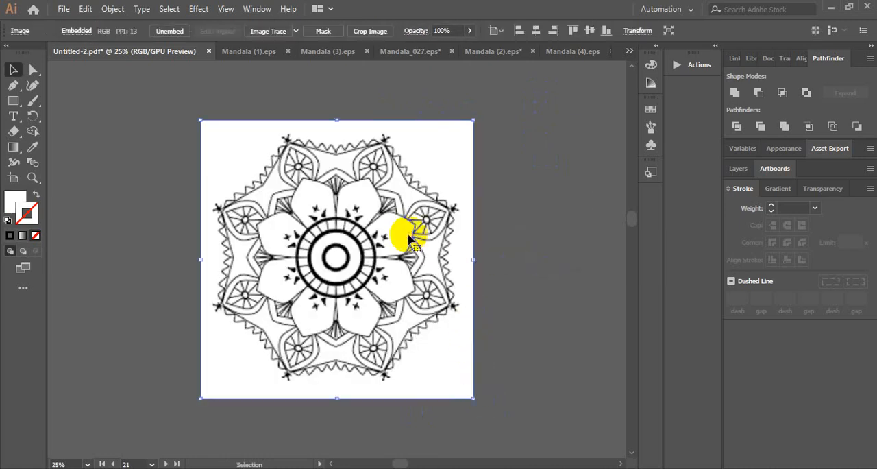
{"action": "left_click", "coordinate": [281, 30]}
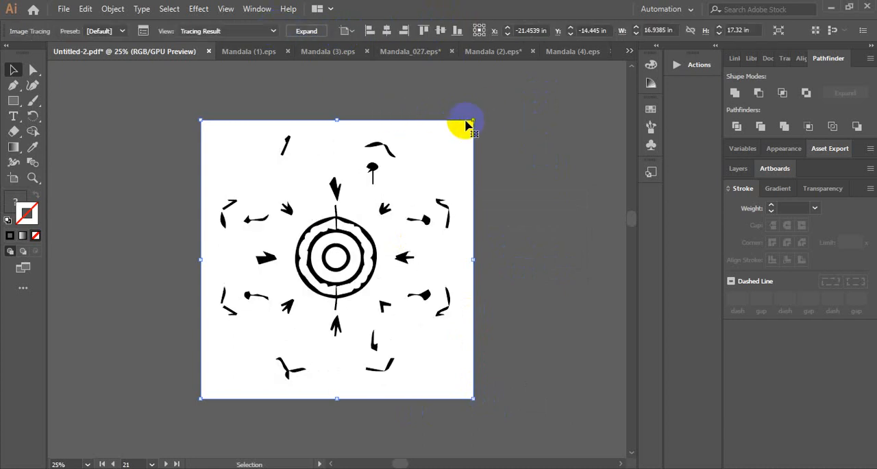
{"action": "left_click", "coordinate": [483, 197]}
{"action": "left_click", "coordinate": [458, 154]}
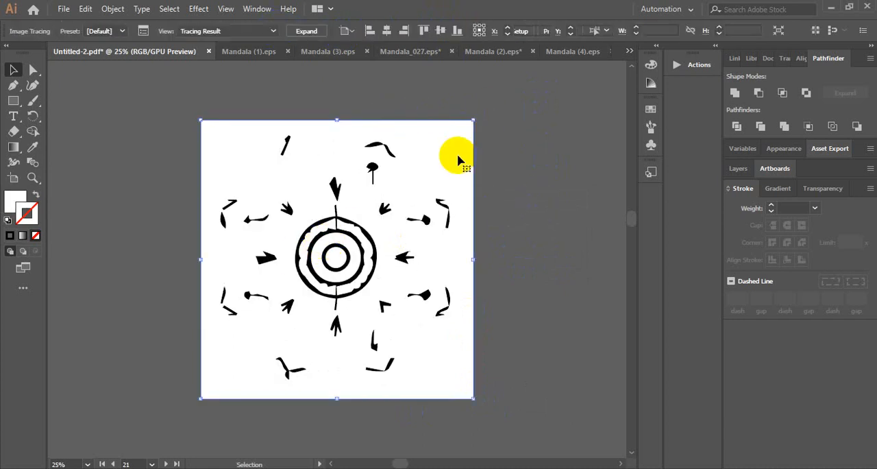
{"action": "left_click", "coordinate": [306, 31]}
{"action": "left_click", "coordinate": [412, 180]}
{"action": "left_click", "coordinate": [388, 160]}
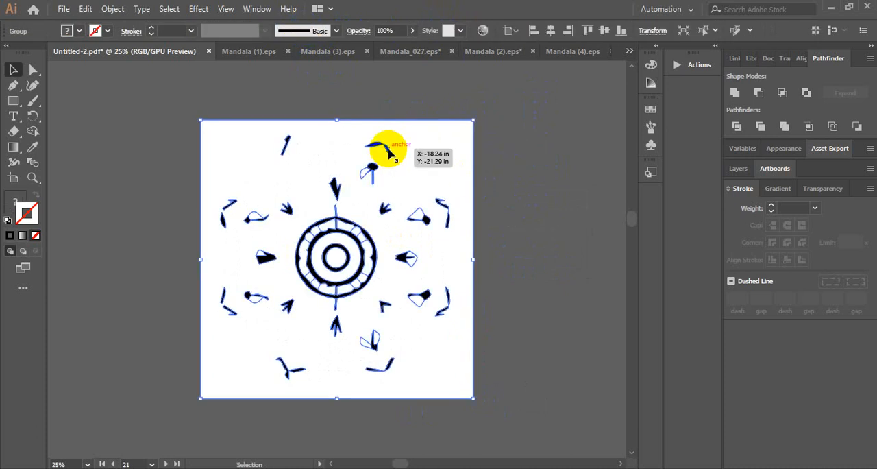
Ungroup the expanded tracing and pull its rings, small shapes and white background apart across the canvas
{"action": "right_click", "coordinate": [434, 173]}
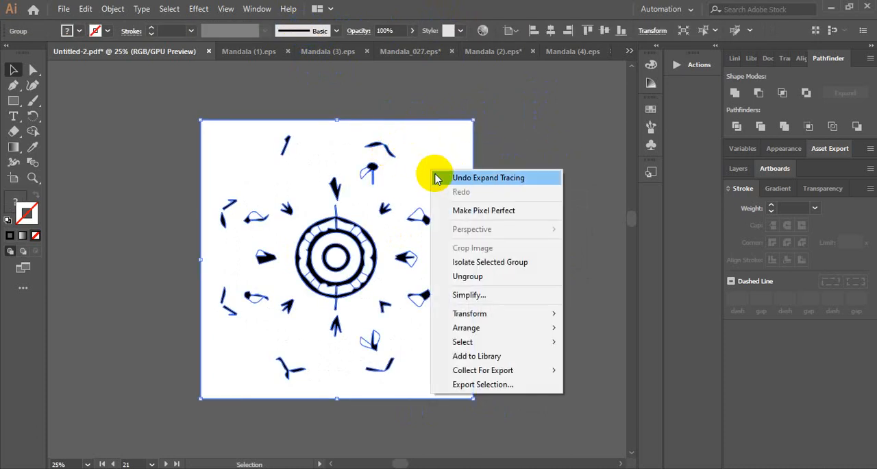
{"action": "left_click", "coordinate": [492, 275]}
{"action": "left_click", "coordinate": [528, 212]}
{"action": "left_click_drag", "start_coordinate": [372, 166], "coordinate": [113, 256]}
{"action": "left_click_drag", "start_coordinate": [253, 264], "coordinate": [93, 282]}
{"action": "left_click_drag", "start_coordinate": [303, 290], "coordinate": [42, 377]}
{"action": "left_click_drag", "start_coordinate": [340, 259], "coordinate": [140, 327]}
{"action": "left_click_drag", "start_coordinate": [321, 279], "coordinate": [228, 367]}
{"action": "left_click_drag", "start_coordinate": [338, 252], "coordinate": [300, 344]}
{"action": "left_click_drag", "start_coordinate": [357, 199], "coordinate": [421, 251]}
Delete all the scattered traced mandala pieces from the canvas and return to the overview of the artboards
{"action": "left_click_drag", "start_coordinate": [520, 385], "coordinate": [522, 386]}
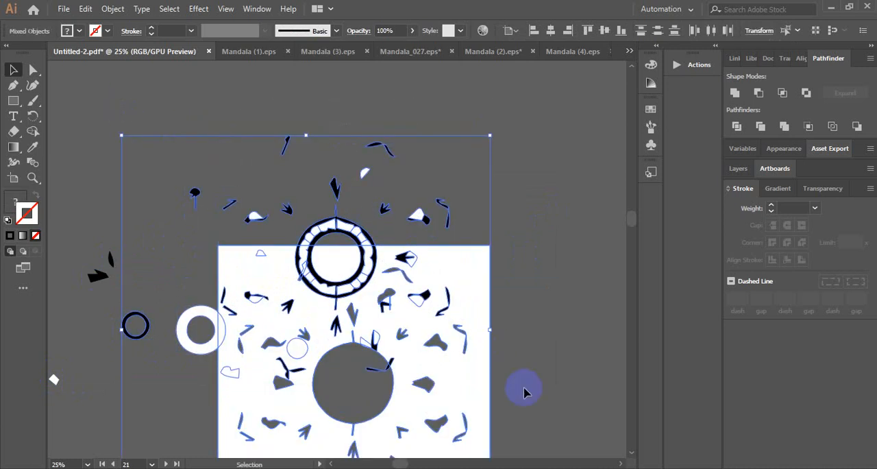
{"action": "key", "text": "Delete"}
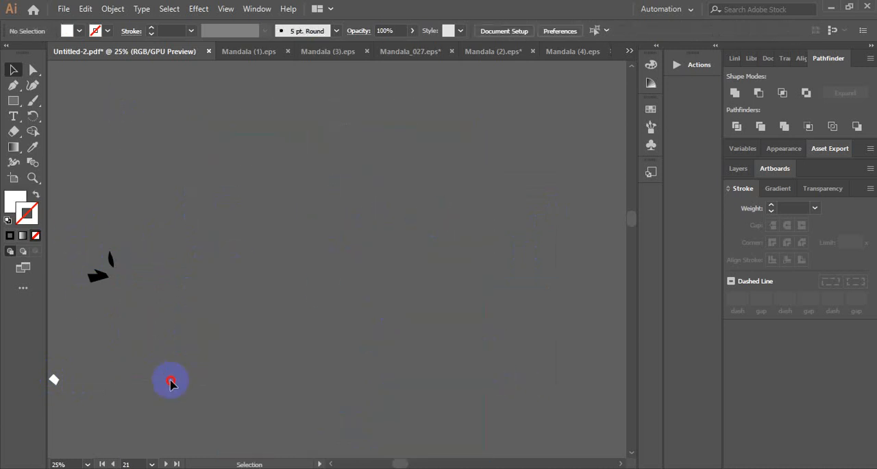
{"action": "left_click_drag", "start_coordinate": [171, 381], "coordinate": [170, 381]}
{"action": "key", "text": "Delete"}
{"action": "left_click_drag", "start_coordinate": [83, 412], "coordinate": [82, 410]}
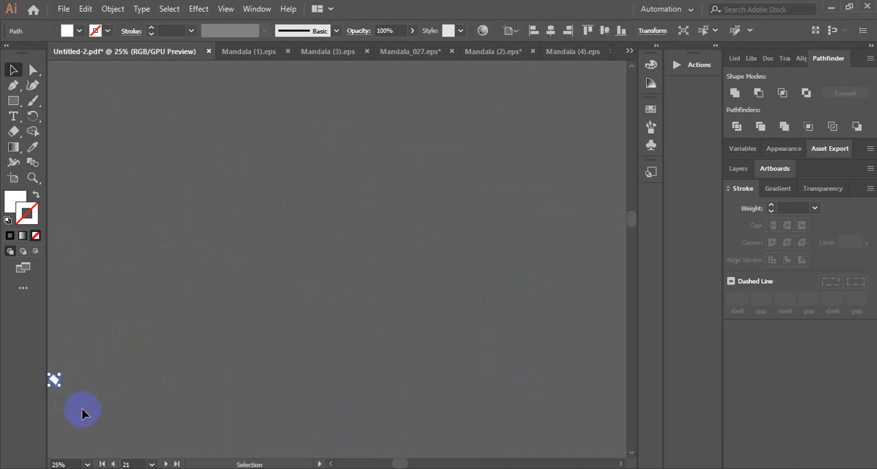
{"action": "key", "text": "Delete"}
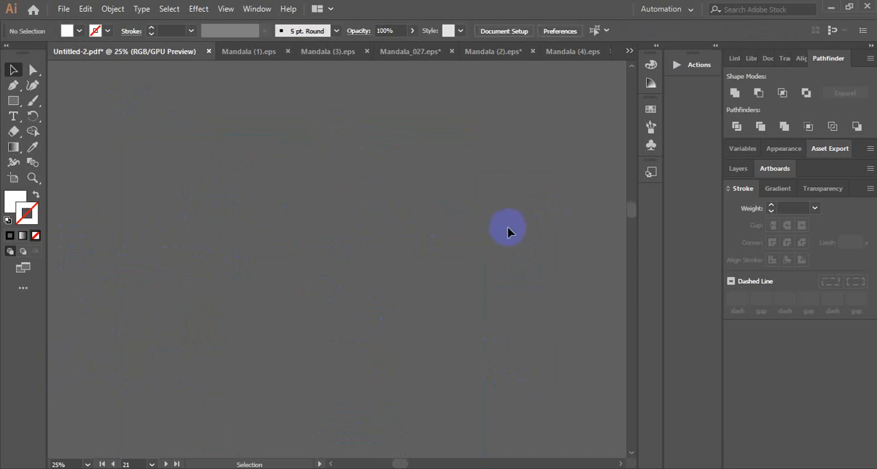
{"action": "key", "text": "ctrl+minus"}
{"action": "key", "text": "ctrl+minus"}
{"action": "left_click_drag", "start_coordinate": [568, 212], "coordinate": [314, 110]}
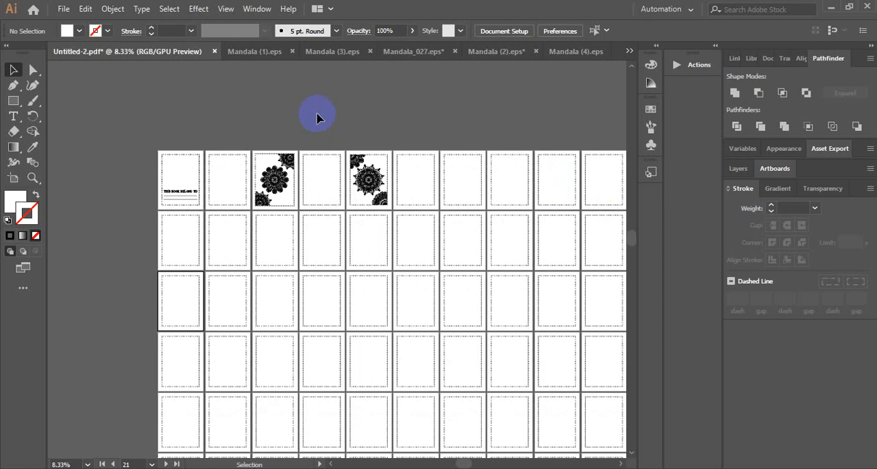